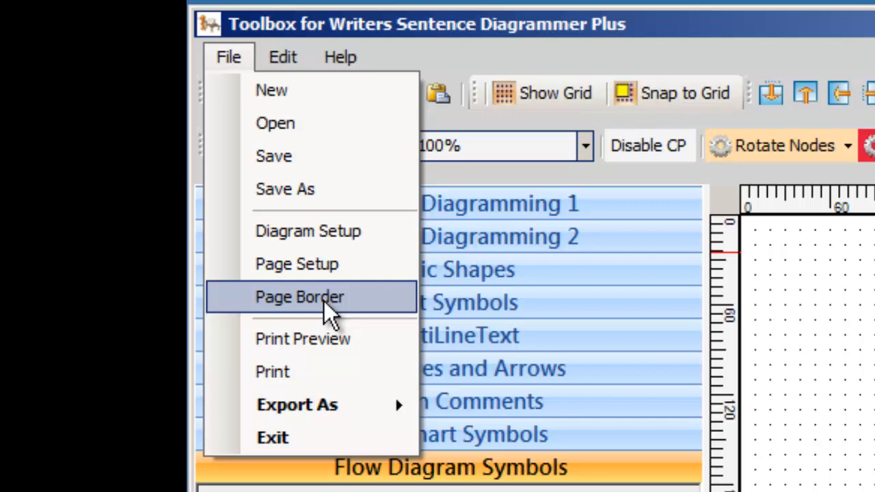
{"action": "mouse_move", "coordinate": [278, 62]}
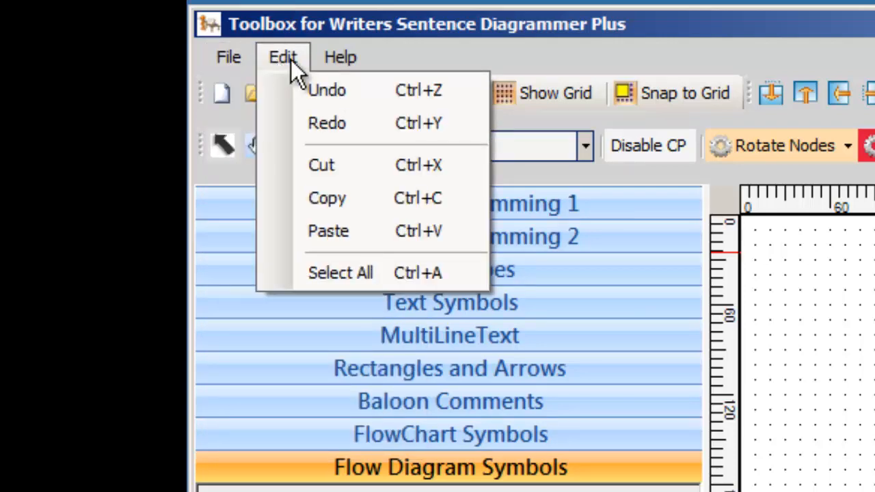
{"action": "mouse_move", "coordinate": [359, 58]}
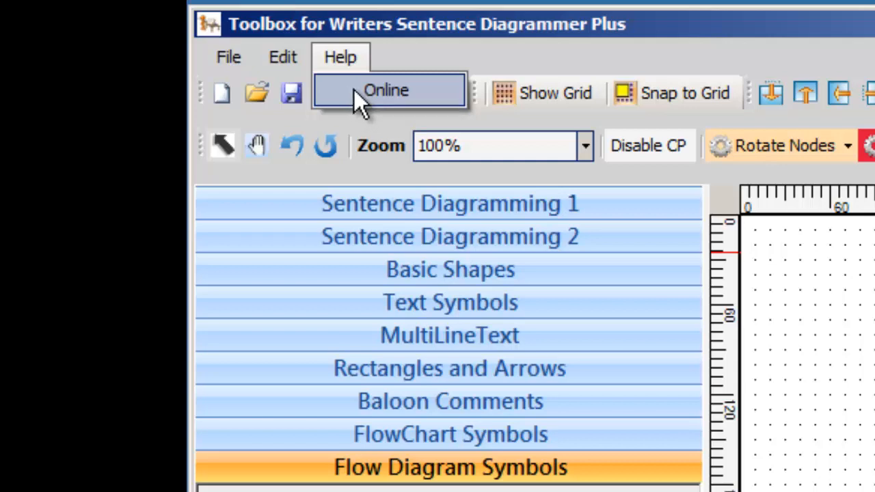
{"action": "left_click", "coordinate": [353, 90]}
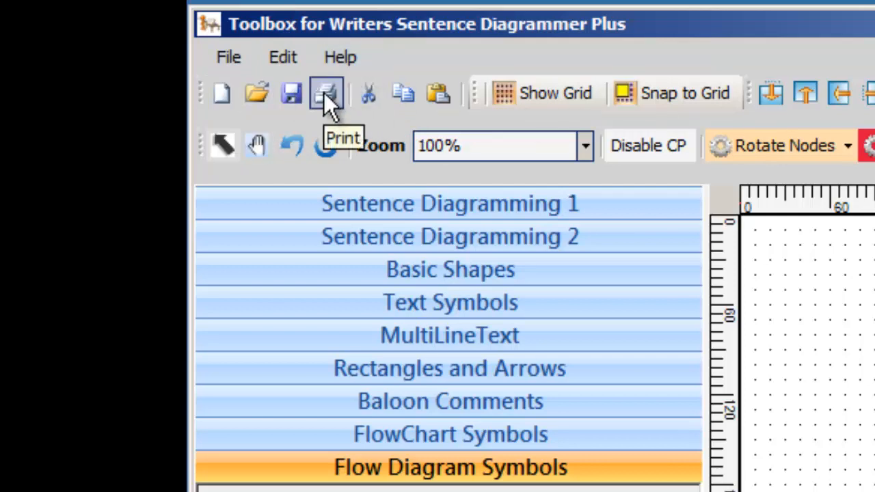
Step: View the print preview of the blank diagram page and close it
{"action": "left_click", "coordinate": [230, 60]}
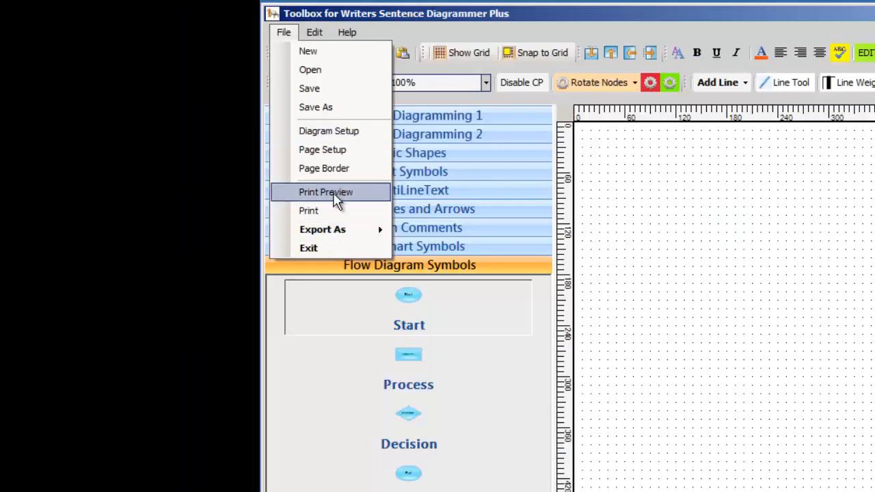
{"action": "left_click", "coordinate": [334, 190]}
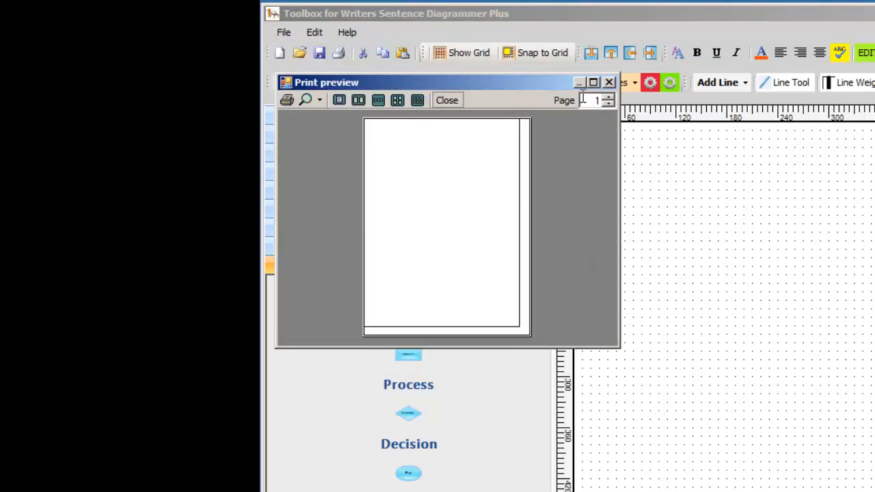
{"action": "left_click", "coordinate": [609, 82]}
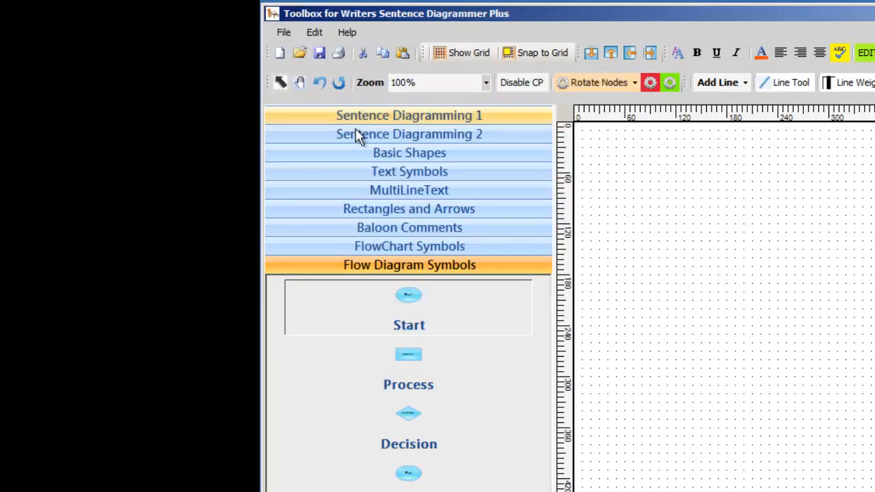
Step: Start exporting the diagram as an image, examine the available image file formats, and cancel the export
{"action": "left_click", "coordinate": [284, 32]}
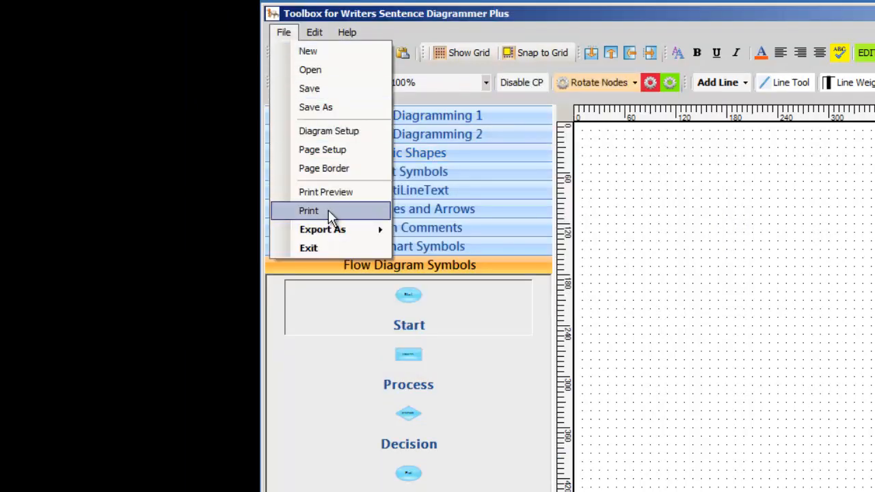
{"action": "mouse_move", "coordinate": [339, 230]}
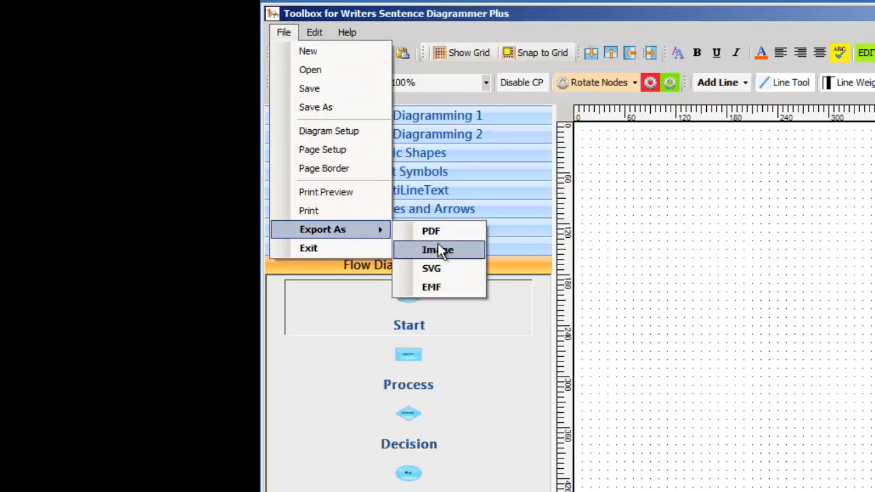
{"action": "left_click", "coordinate": [455, 256]}
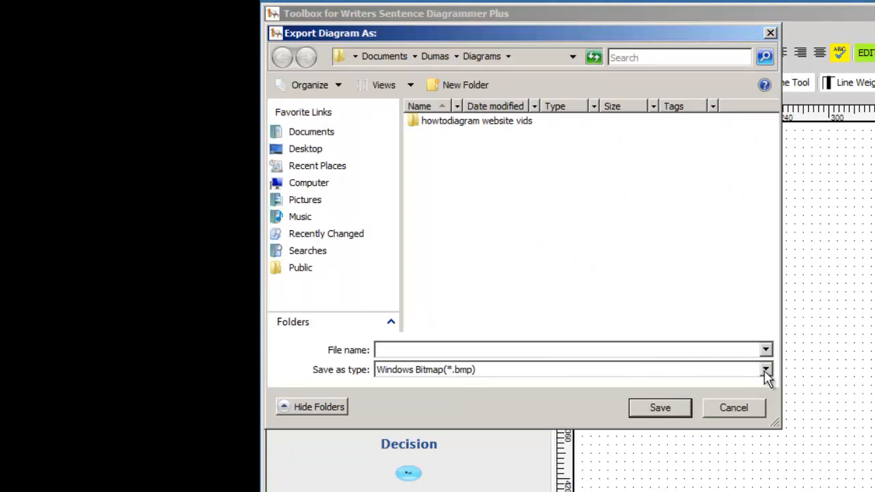
{"action": "left_click", "coordinate": [766, 370]}
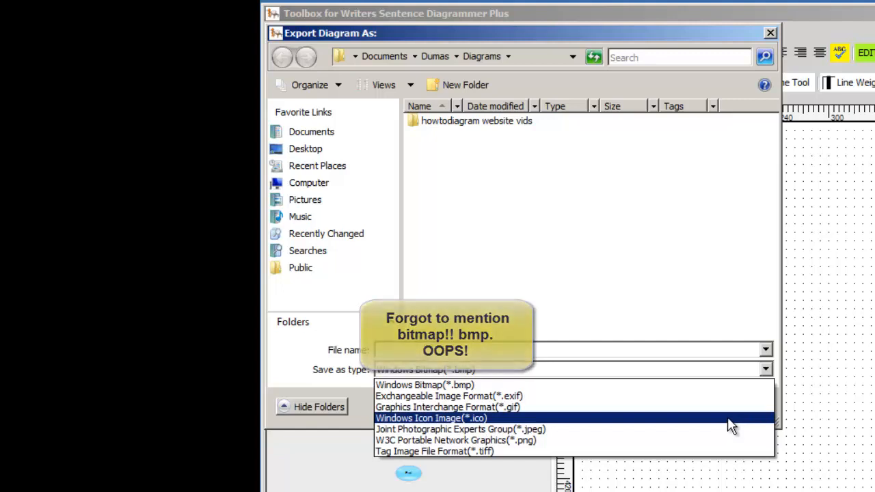
{"action": "left_click", "coordinate": [797, 420]}
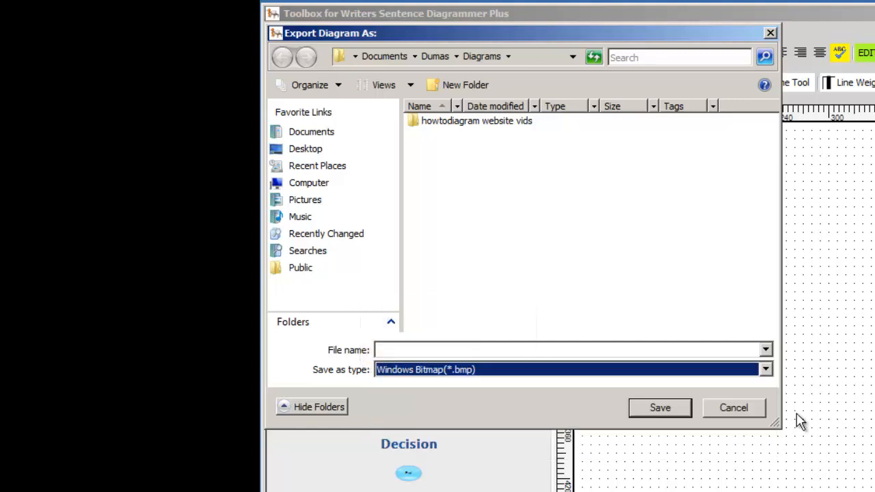
{"action": "left_click", "coordinate": [759, 412]}
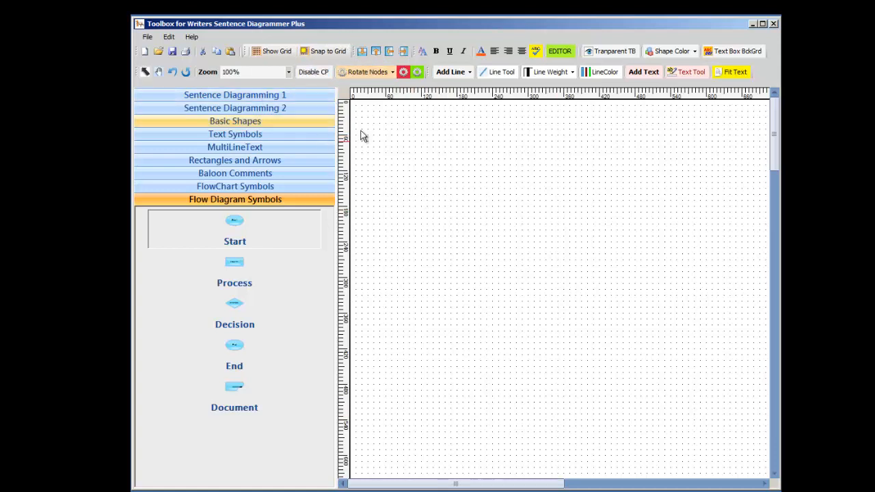
Step: Hide the dotted grid on the drawing page and show it again
{"action": "left_click", "coordinate": [272, 51]}
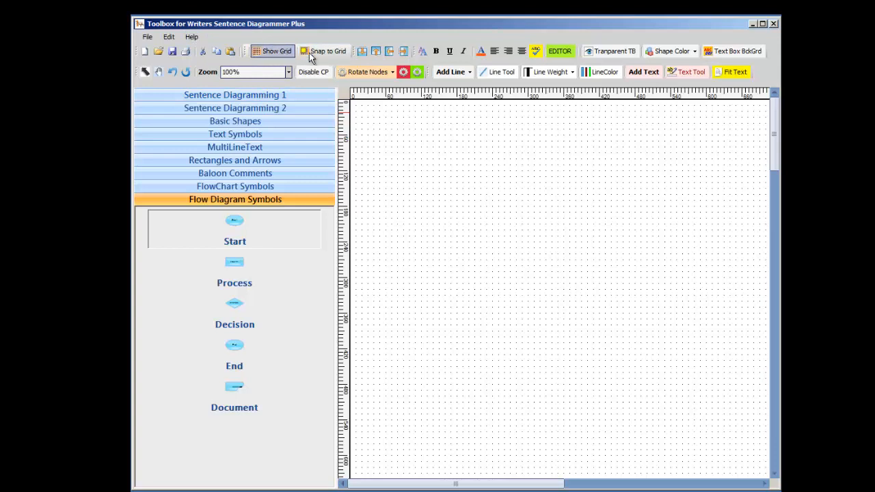
{"action": "left_click", "coordinate": [265, 52]}
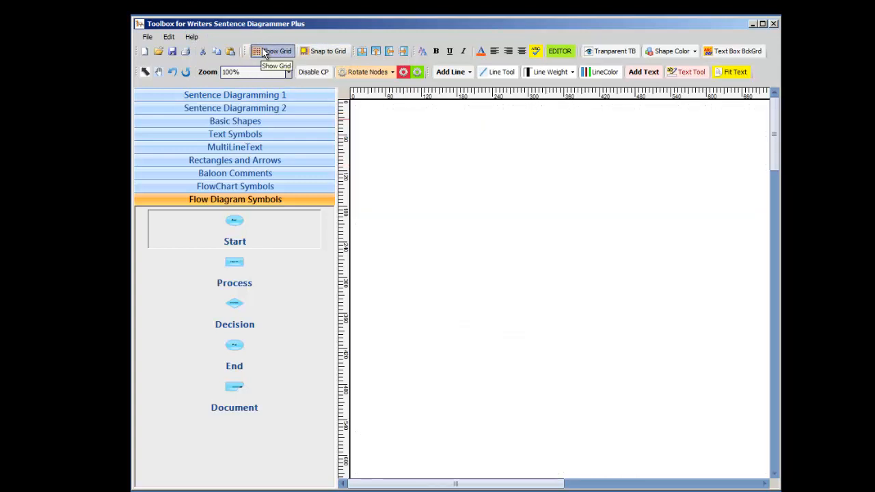
{"action": "left_click", "coordinate": [267, 52]}
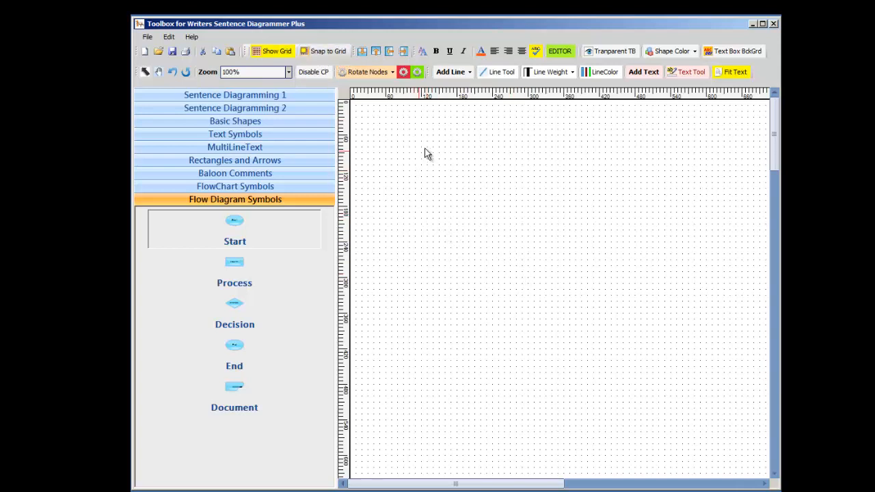
Step: Draw a horizontal line about 390 units long across the upper part of the page with the Line Tool
{"action": "left_click", "coordinate": [499, 73]}
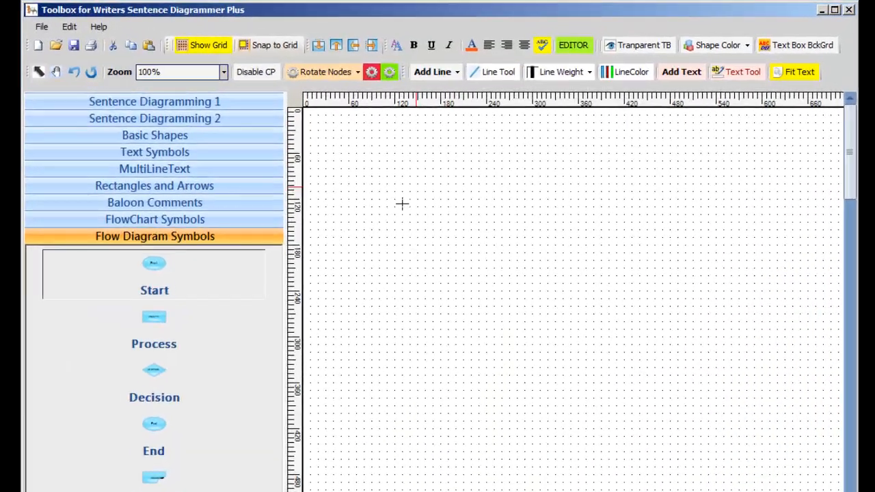
{"action": "left_click_drag", "start_coordinate": [429, 183], "coordinate": [661, 183]}
{"action": "left_click_drag", "start_coordinate": [731, 239], "coordinate": [732, 239]}
Step: Move the line down the page and back up to test snapping, and delete it
{"action": "left_click_drag", "start_coordinate": [605, 241], "coordinate": [612, 321]}
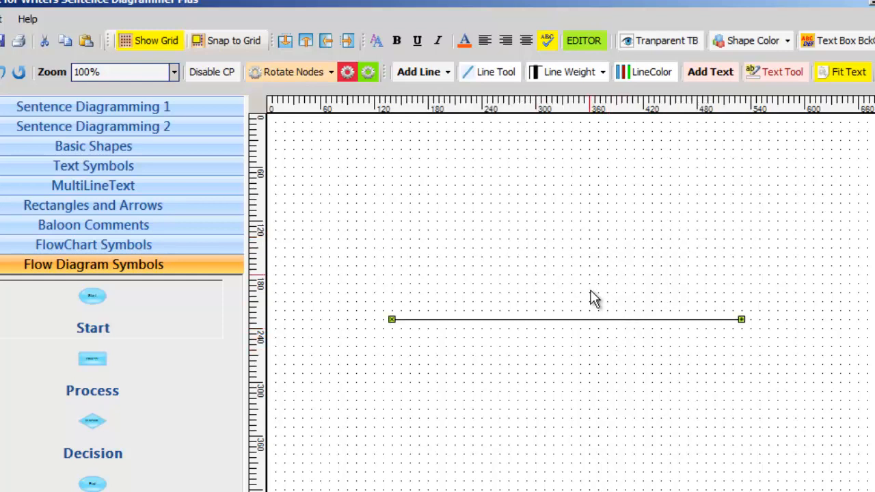
{"action": "left_click_drag", "start_coordinate": [606, 320], "coordinate": [607, 240]}
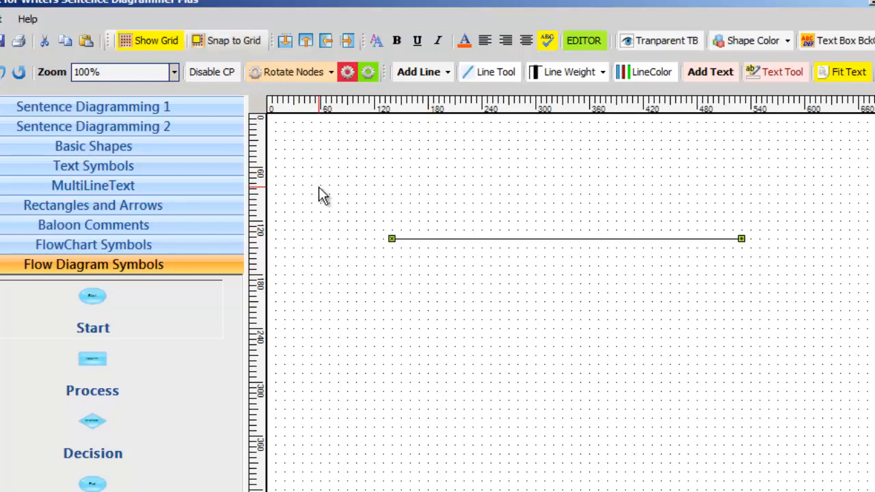
{"action": "key", "text": "Delete"}
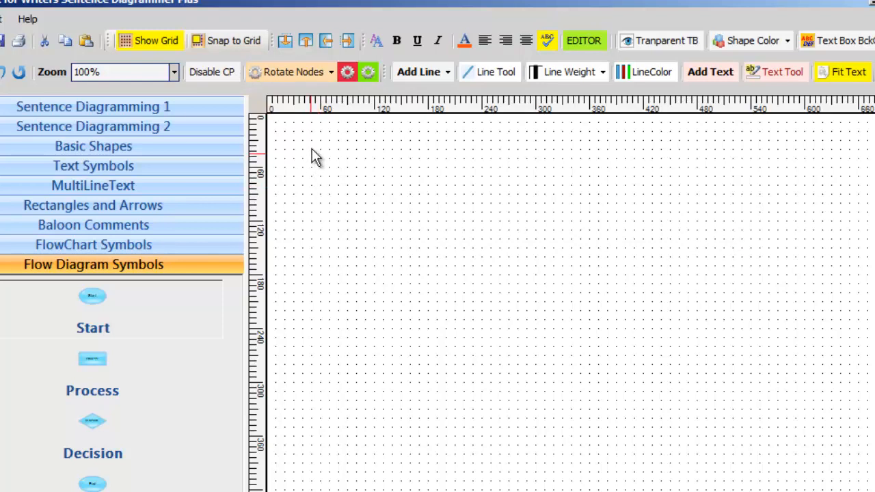
Step: With Snap to Grid turned off, draw a roughly horizontal test line about 270 units long and undo it
{"action": "left_click", "coordinate": [247, 48]}
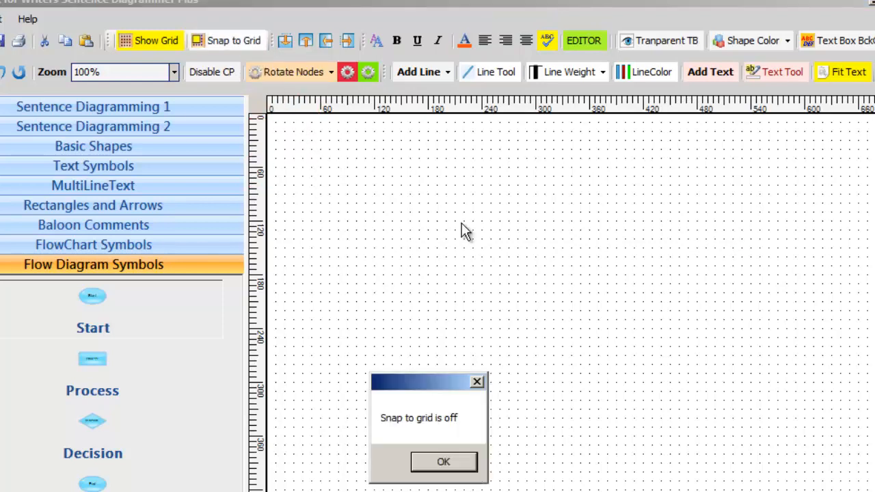
{"action": "left_click", "coordinate": [459, 462]}
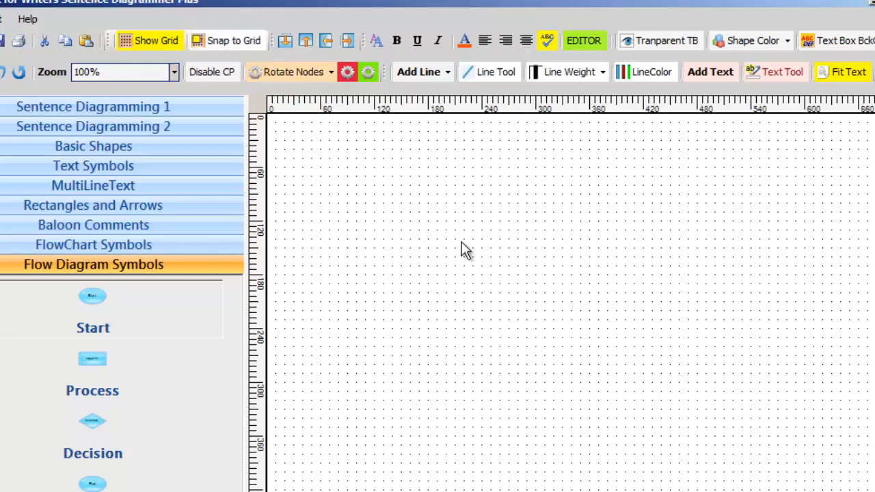
{"action": "left_click", "coordinate": [472, 74]}
{"action": "left_click_drag", "start_coordinate": [415, 261], "coordinate": [659, 260]}
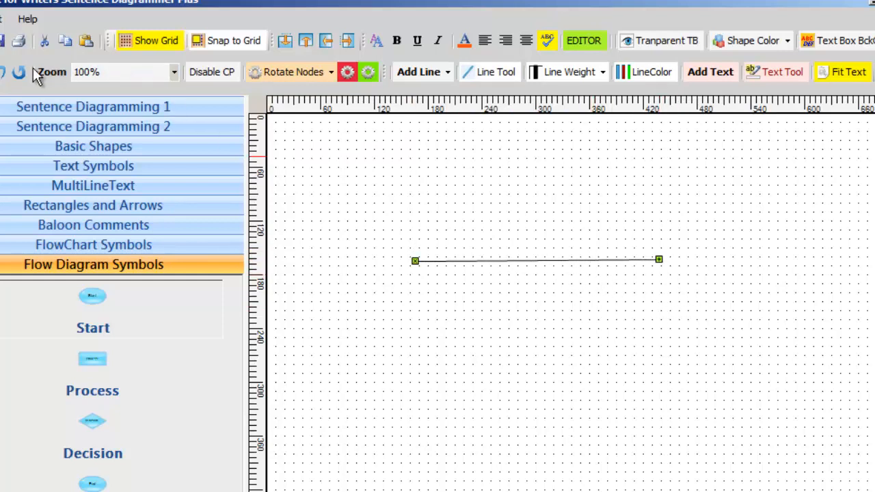
{"action": "left_click", "coordinate": [3, 75]}
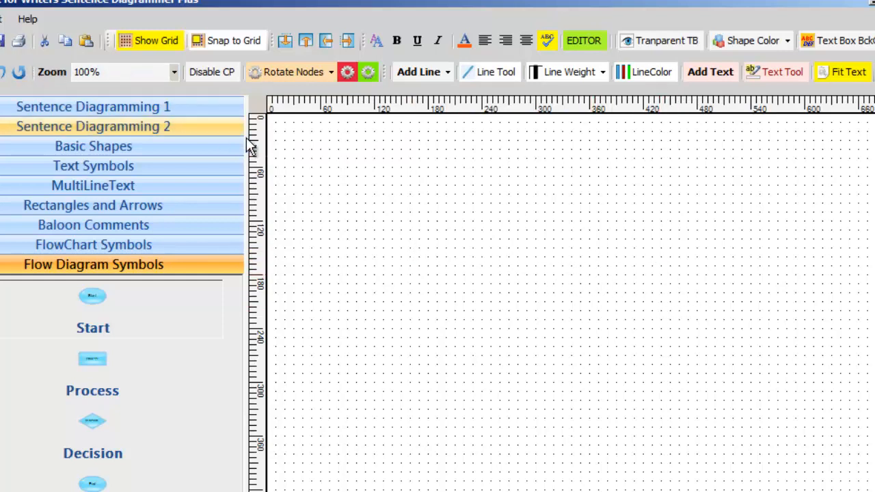
Step: Draw another horizontal test line about 295 units long without snapping and delete it
{"action": "left_click", "coordinate": [486, 72]}
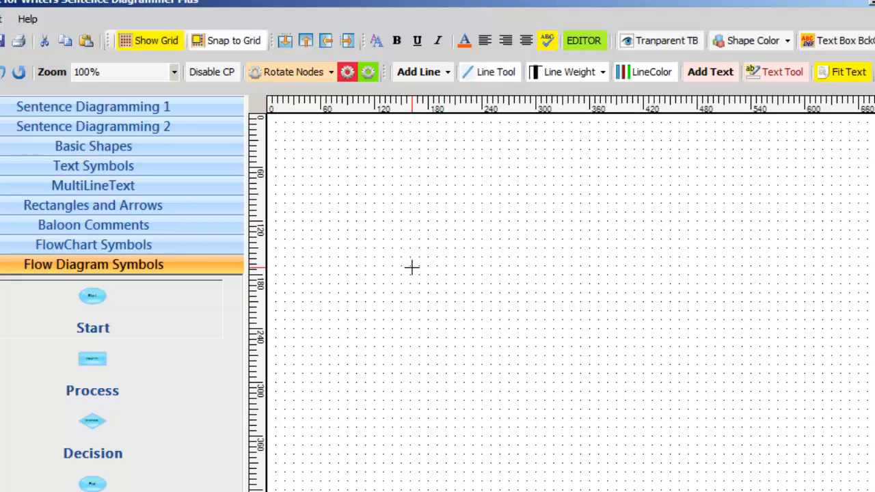
{"action": "left_click_drag", "start_coordinate": [409, 266], "coordinate": [676, 266]}
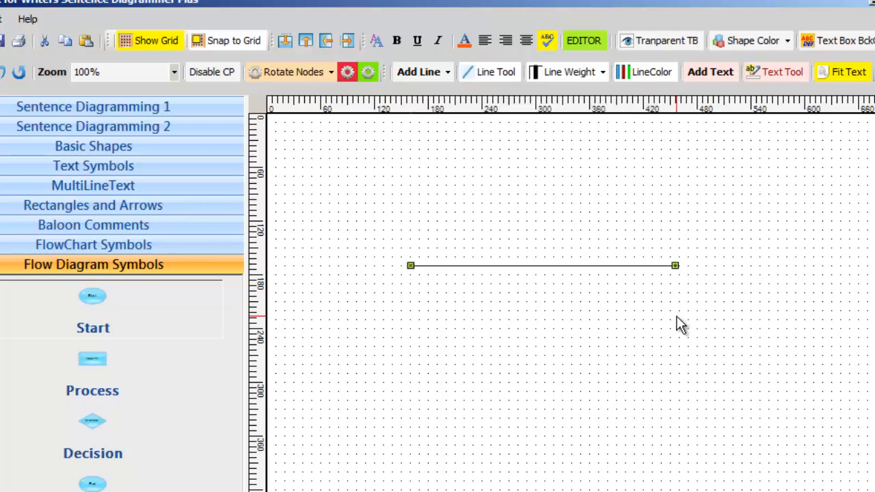
{"action": "key", "text": "Delete"}
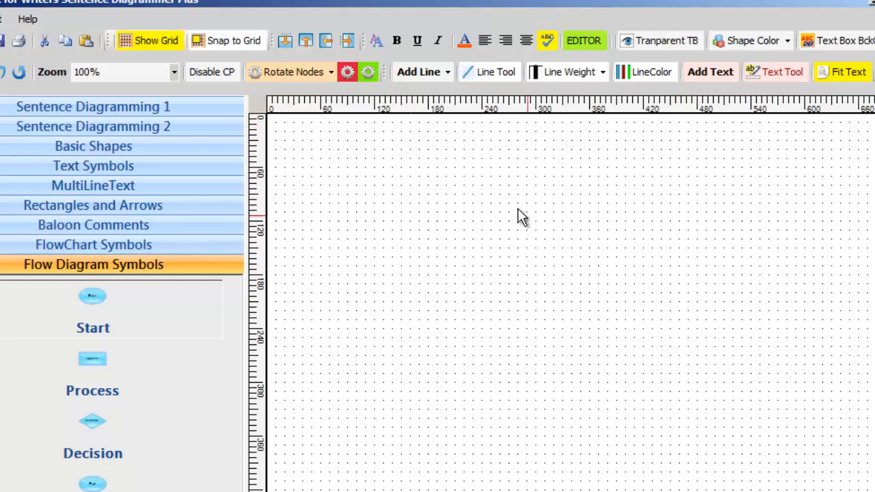
Step: Turn Snap to Grid back on, and draw and delete a horizontal test line
{"action": "left_click", "coordinate": [223, 41]}
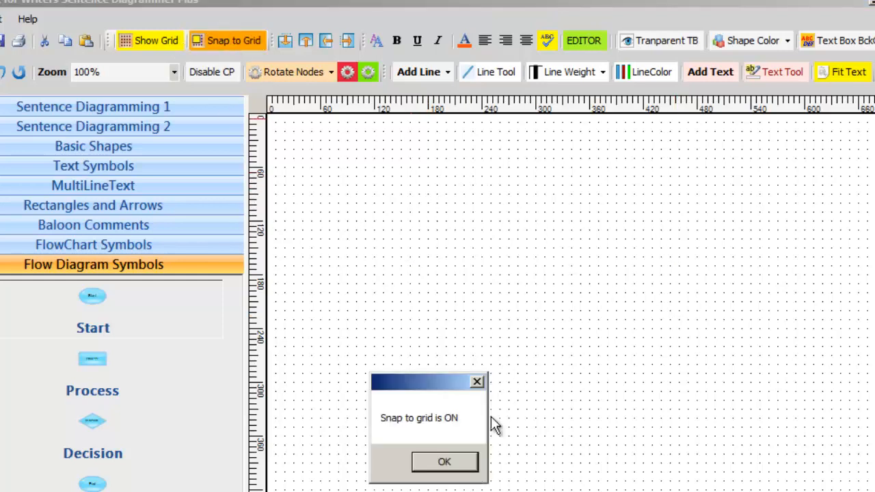
{"action": "left_click", "coordinate": [449, 463]}
{"action": "left_click", "coordinate": [503, 81]}
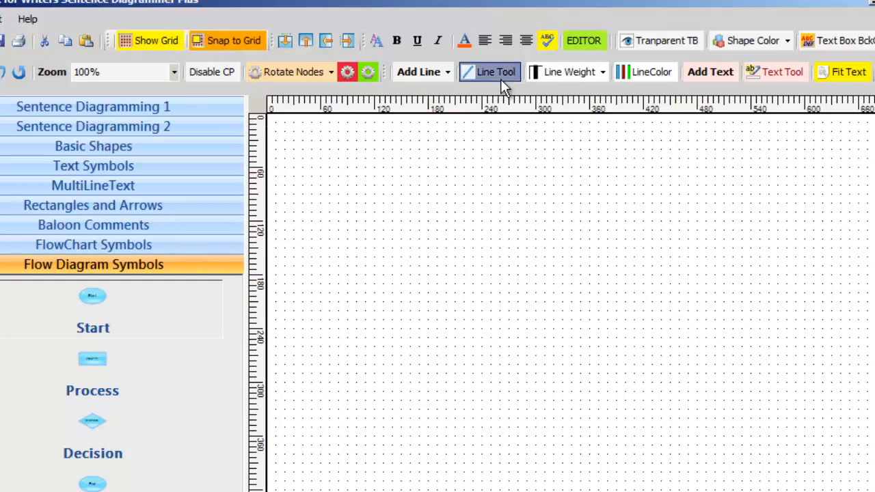
{"action": "left_click_drag", "start_coordinate": [401, 231], "coordinate": [662, 230]}
{"action": "key", "text": "Delete"}
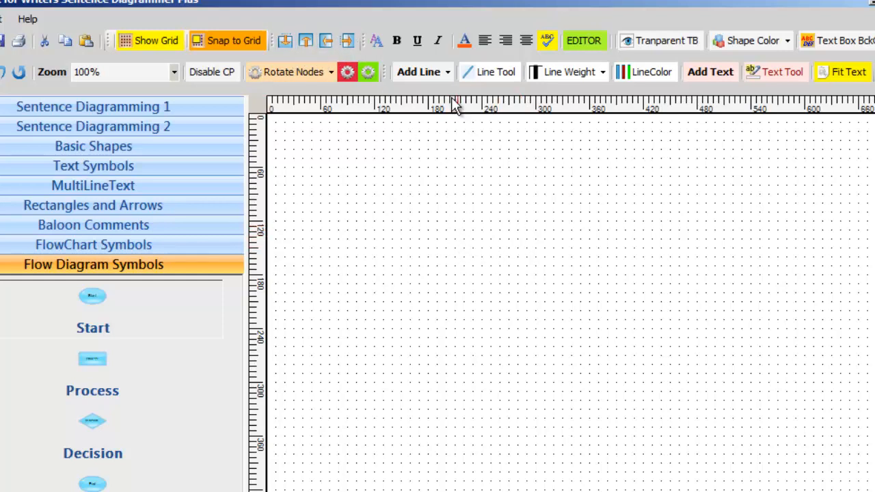
Step: Draw a horizontal line about 260 units long in the upper part of the page and nudge it right five times
{"action": "left_click", "coordinate": [475, 74]}
{"action": "left_click_drag", "start_coordinate": [475, 245], "coordinate": [704, 250]}
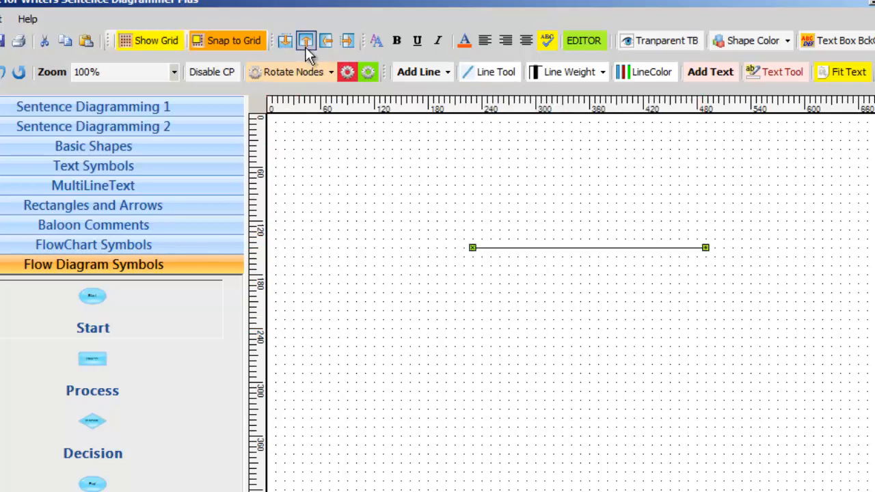
{"action": "left_click", "coordinate": [347, 43]}
{"action": "left_click", "coordinate": [348, 43]}
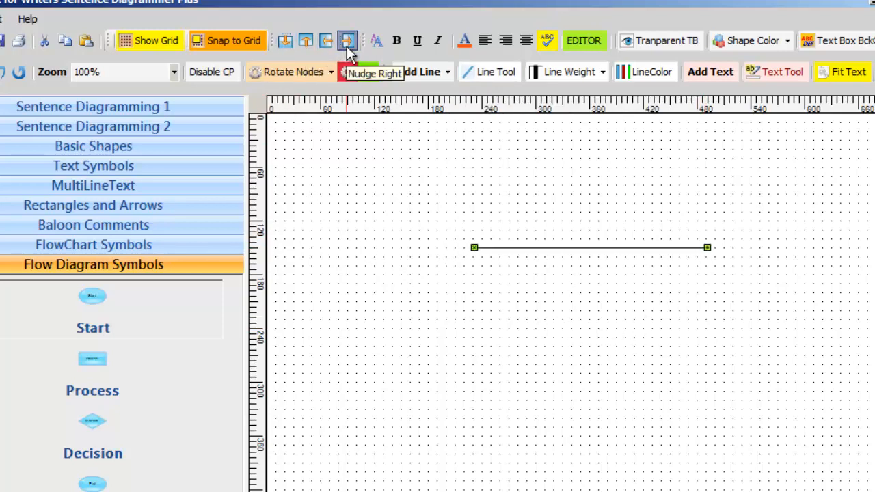
{"action": "left_click", "coordinate": [347, 43]}
{"action": "left_click", "coordinate": [348, 43]}
{"action": "left_click", "coordinate": [347, 43]}
Step: Nudge the line left four times as well as up and down, and move it about 20 units up and to the left
{"action": "left_click", "coordinate": [327, 43]}
{"action": "left_click", "coordinate": [327, 43]}
{"action": "left_click", "coordinate": [328, 42]}
{"action": "left_click", "coordinate": [327, 42]}
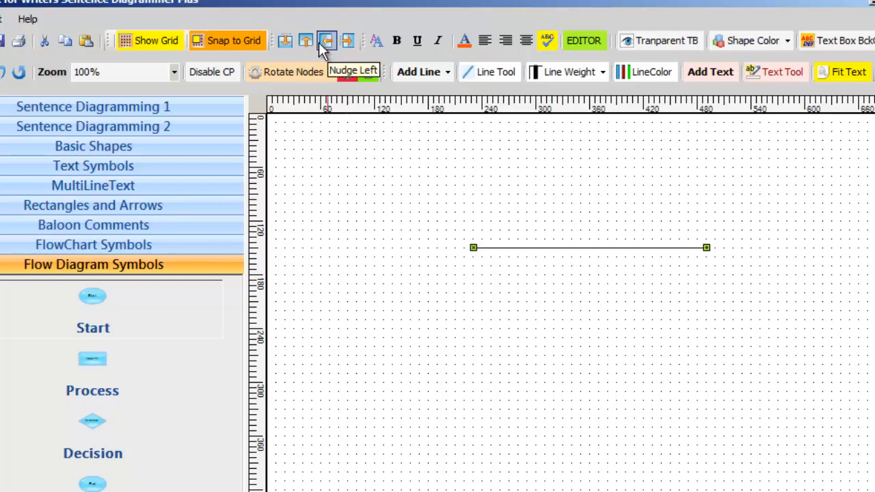
{"action": "left_click", "coordinate": [308, 41]}
{"action": "left_click", "coordinate": [308, 41]}
{"action": "left_click", "coordinate": [308, 41]}
{"action": "left_click", "coordinate": [285, 42]}
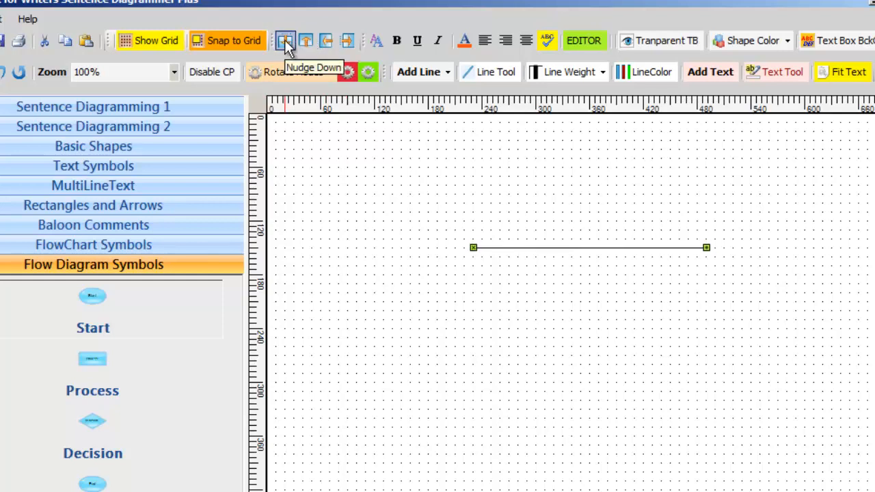
{"action": "left_click", "coordinate": [285, 42]}
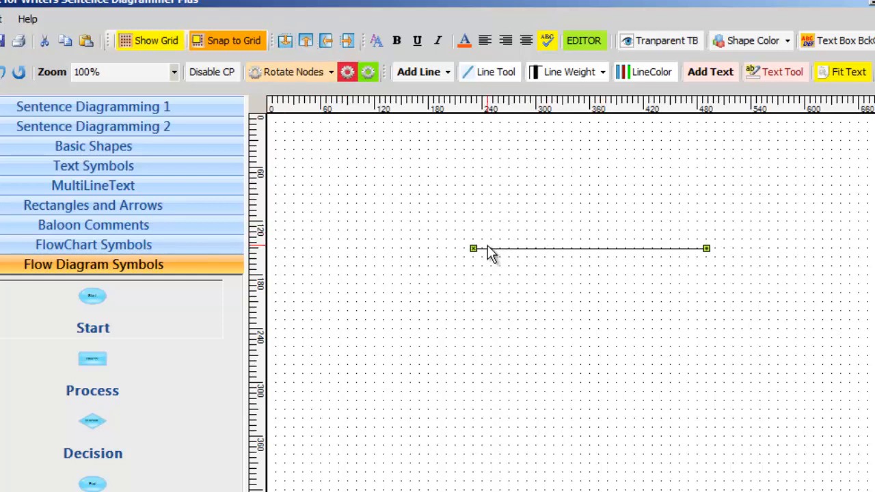
{"action": "left_click_drag", "start_coordinate": [625, 247], "coordinate": [606, 229]}
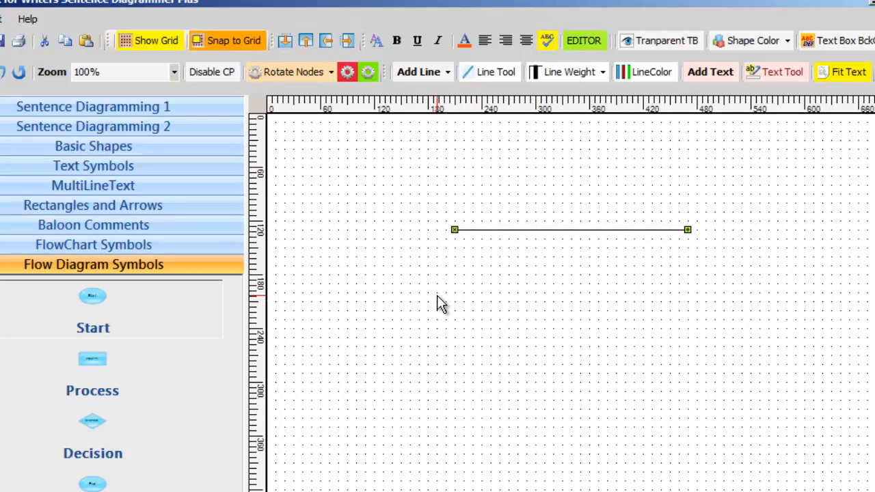
Step: Nudge the selected line down about 35 units and back up about 30 units
{"action": "key", "text": "Down"}
{"action": "key", "text": "Down"}
{"action": "key", "text": "Down"}
{"action": "key", "text": "Down"}
{"action": "key", "text": "Down"}
{"action": "key", "text": "Down"}
{"action": "key", "text": "Down"}
{"action": "key", "text": "Down"}
{"action": "key", "text": "Down"}
{"action": "key", "text": "Down"}
{"action": "key", "text": "Down"}
{"action": "key", "text": "Down"}
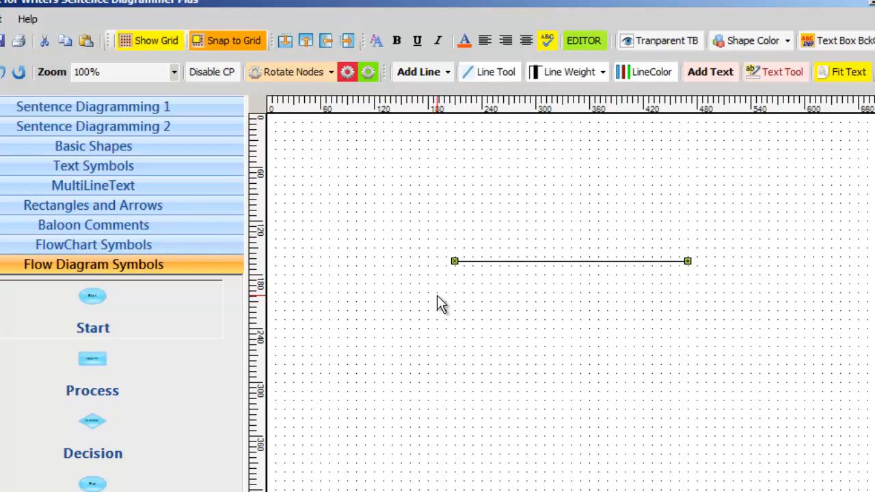
{"action": "key", "text": "Up"}
{"action": "key", "text": "Up"}
{"action": "key", "text": "Up"}
{"action": "key", "text": "Up"}
{"action": "key", "text": "Up"}
{"action": "key", "text": "Up"}
{"action": "key", "text": "Up"}
{"action": "key", "text": "Up"}
{"action": "key", "text": "Up"}
{"action": "key", "text": "Up"}
Step: Nudge the line right twenty times
{"action": "key", "text": "Right"}
{"action": "key", "text": "Right"}
{"action": "key", "text": "Right"}
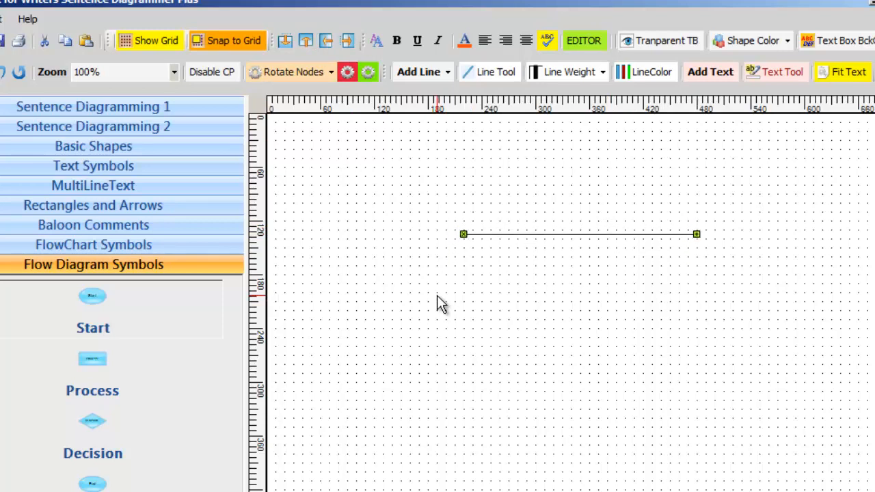
{"action": "key", "text": "Right"}
{"action": "key", "text": "Right"}
{"action": "key", "text": "Right"}
{"action": "key", "text": "Right"}
{"action": "key", "text": "Right"}
{"action": "key", "text": "Right"}
{"action": "key", "text": "Right"}
{"action": "key", "text": "Right"}
{"action": "key", "text": "Right"}
{"action": "key", "text": "Right"}
{"action": "key", "text": "Right"}
{"action": "key", "text": "Right"}
{"action": "key", "text": "Right"}
{"action": "key", "text": "Right"}
{"action": "key", "text": "Right"}
{"action": "key", "text": "Right"}
{"action": "key", "text": "Right"}
Step: Nudge the line back left, with a small correction right, so it starts at about 165 on the horizontal ruler
{"action": "key", "text": "Left"}
{"action": "key", "text": "Left"}
{"action": "key", "text": "Left"}
{"action": "key", "text": "Left"}
{"action": "key", "text": "Left"}
{"action": "key", "text": "Left"}
{"action": "key", "text": "Left"}
{"action": "key", "text": "Left"}
{"action": "key", "text": "Left"}
{"action": "key", "text": "Left"}
{"action": "key", "text": "Left"}
{"action": "key", "text": "Left"}
{"action": "key", "text": "Left"}
{"action": "key", "text": "Left"}
{"action": "key", "text": "Left"}
{"action": "key", "text": "Left"}
{"action": "key", "text": "Left"}
{"action": "key", "text": "Left"}
{"action": "key", "text": "Left"}
{"action": "key", "text": "Left"}
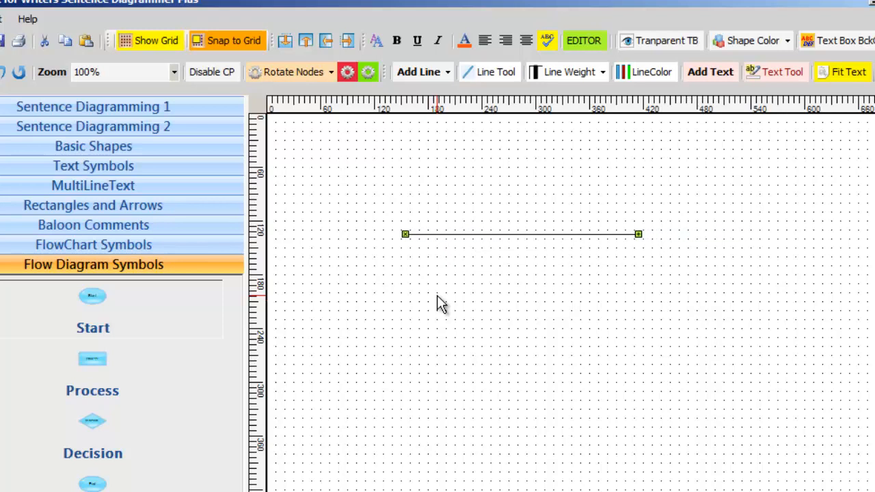
{"action": "key", "text": "Right"}
{"action": "key", "text": "Right"}
{"action": "key", "text": "Right"}
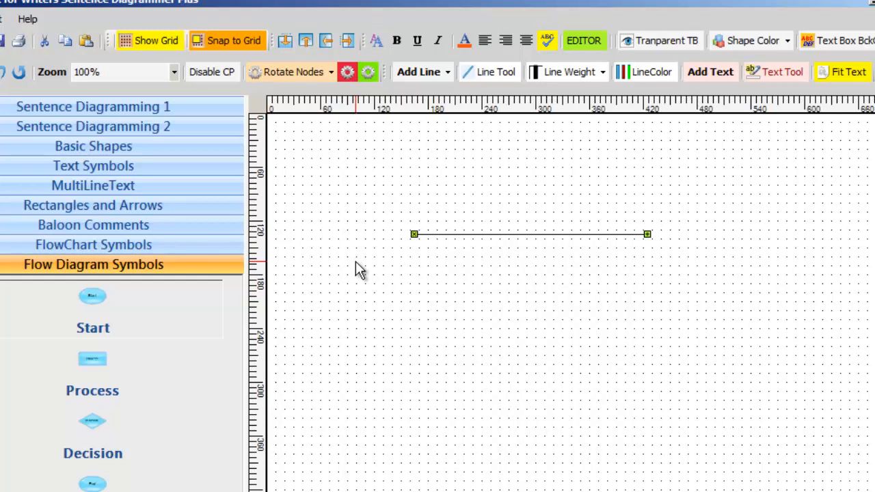
Step: Place a Start flow diagram symbol below the line's right end, and nudge it left six times and right once
{"action": "left_click_drag", "start_coordinate": [89, 305], "coordinate": [619, 296]}
{"action": "left_click", "coordinate": [503, 354]}
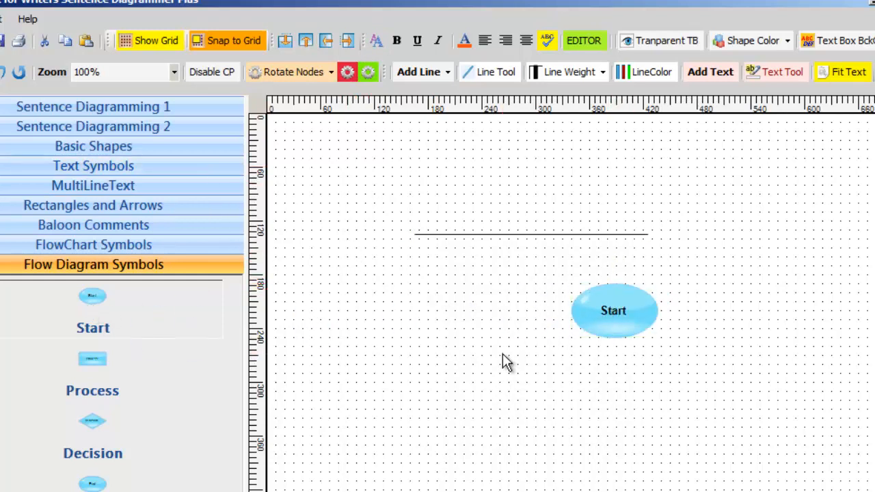
{"action": "left_click", "coordinate": [640, 311]}
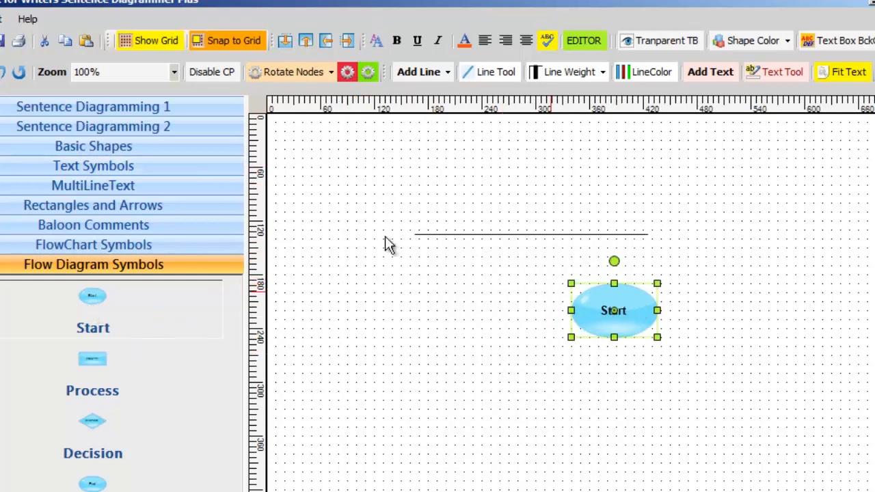
{"action": "left_click", "coordinate": [327, 42]}
{"action": "left_click", "coordinate": [326, 42]}
{"action": "left_click", "coordinate": [327, 42]}
{"action": "left_click", "coordinate": [327, 42]}
{"action": "left_click", "coordinate": [327, 41]}
{"action": "left_click", "coordinate": [326, 41]}
{"action": "left_click", "coordinate": [350, 45]}
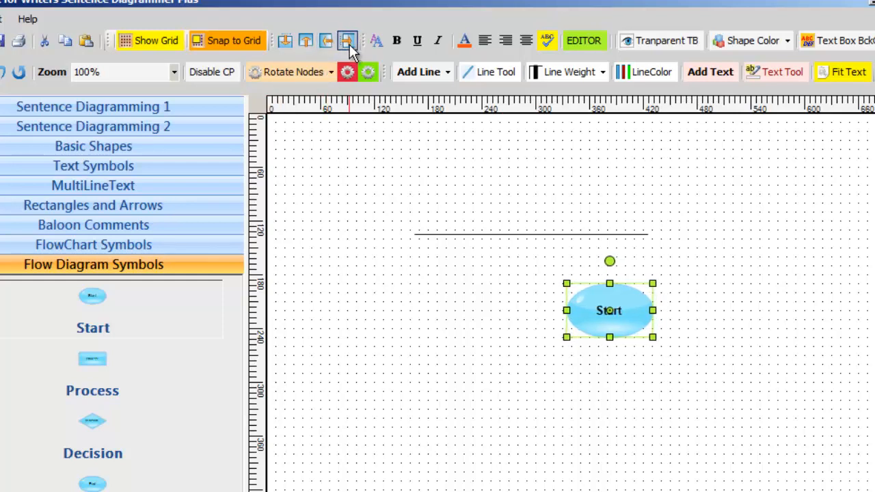
Step: Delete the Start symbol and the horizontal line
{"action": "key", "text": "Delete"}
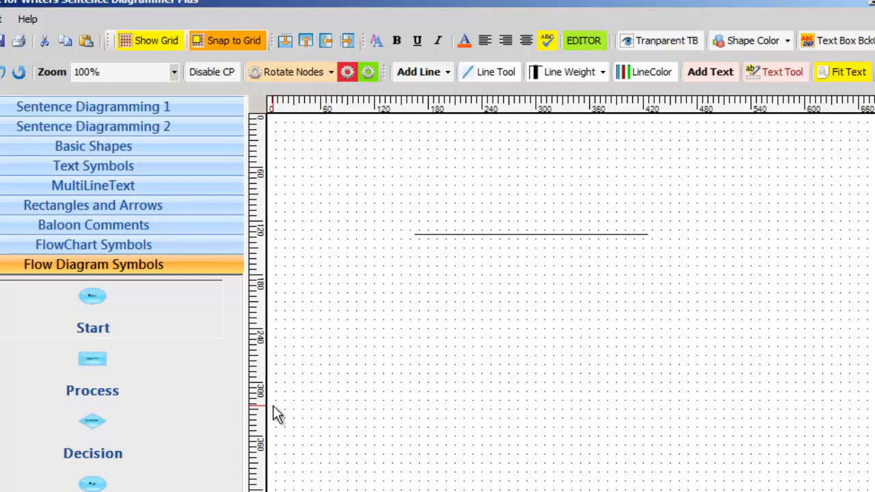
{"action": "left_click_drag", "start_coordinate": [382, 197], "coordinate": [681, 294]}
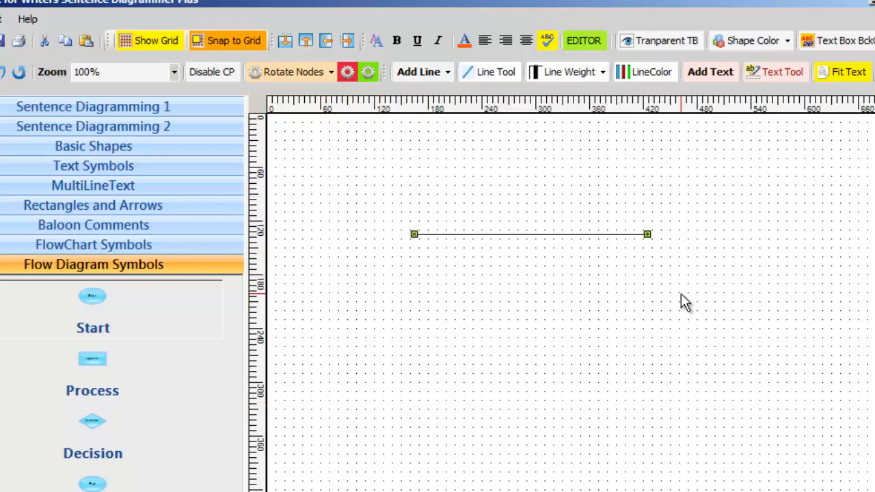
{"action": "key", "text": "Delete"}
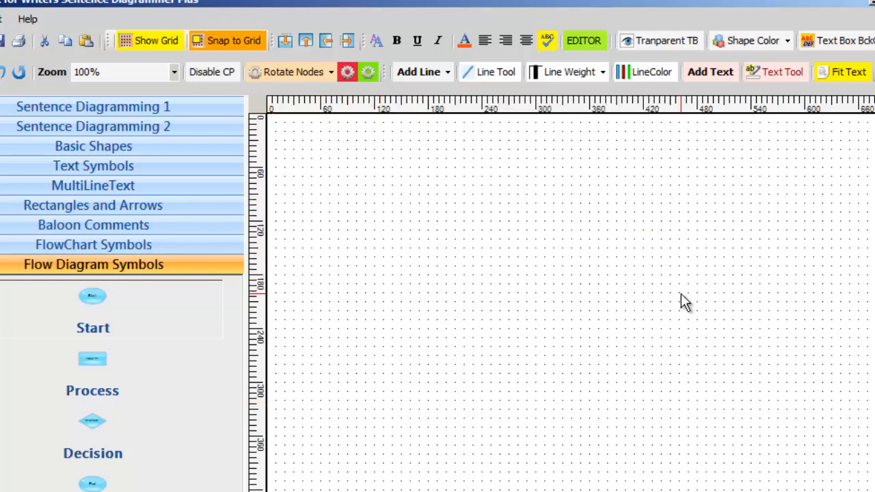
Step: Add a text box with the default text and place it in the upper middle of the page
{"action": "left_click", "coordinate": [375, 42]}
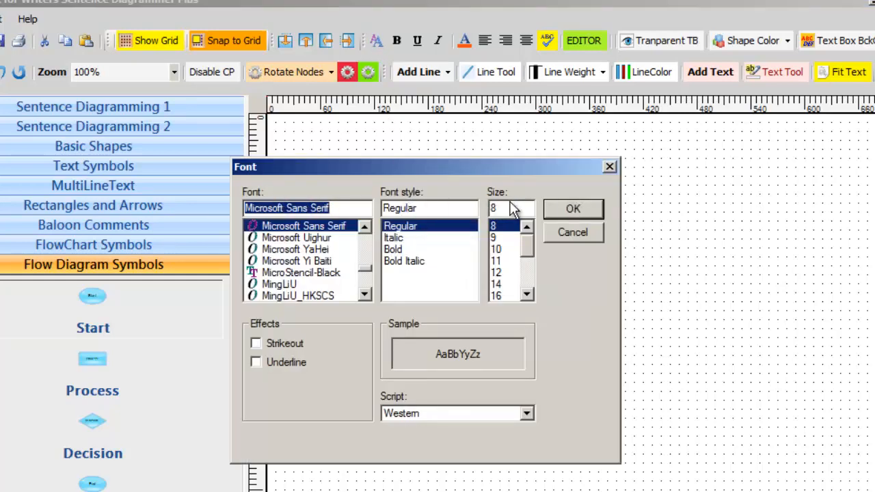
{"action": "left_click", "coordinate": [572, 233]}
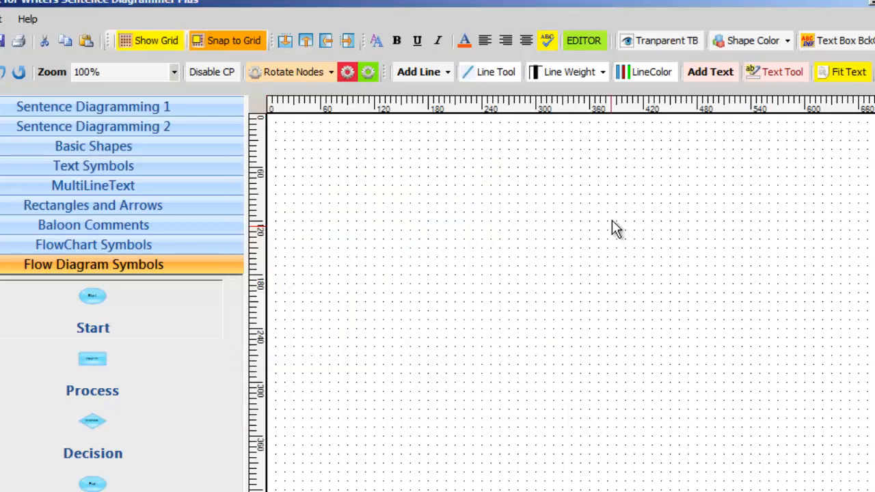
{"action": "left_click", "coordinate": [711, 72]}
{"action": "left_click_drag", "start_coordinate": [369, 212], "coordinate": [534, 236]}
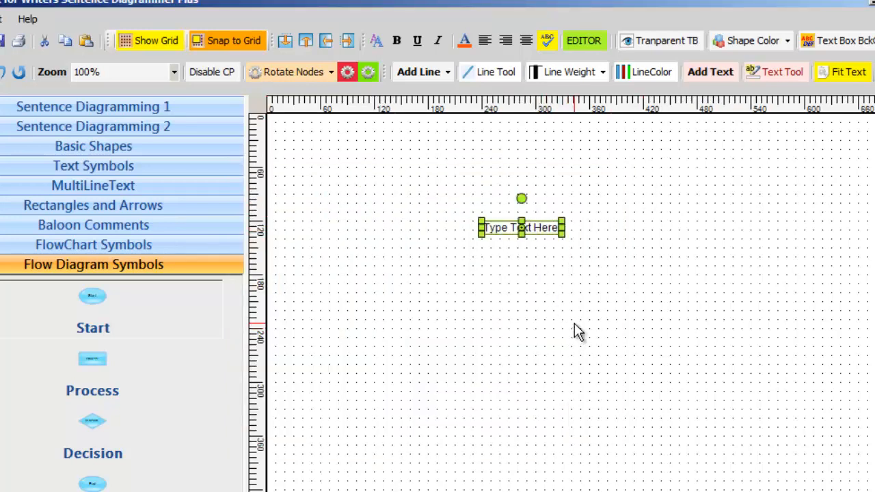
Step: Set the text box's font to Verdana, Bold, size 20
{"action": "left_click", "coordinate": [376, 42]}
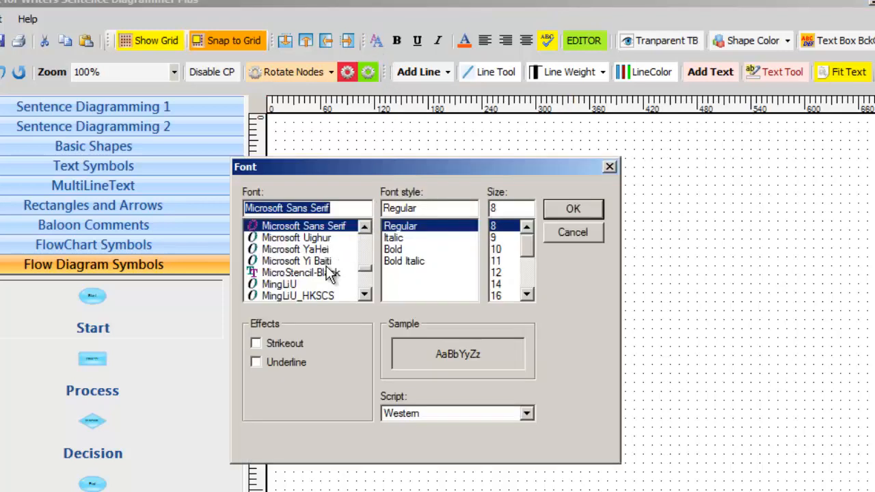
{"action": "left_click", "coordinate": [364, 291]}
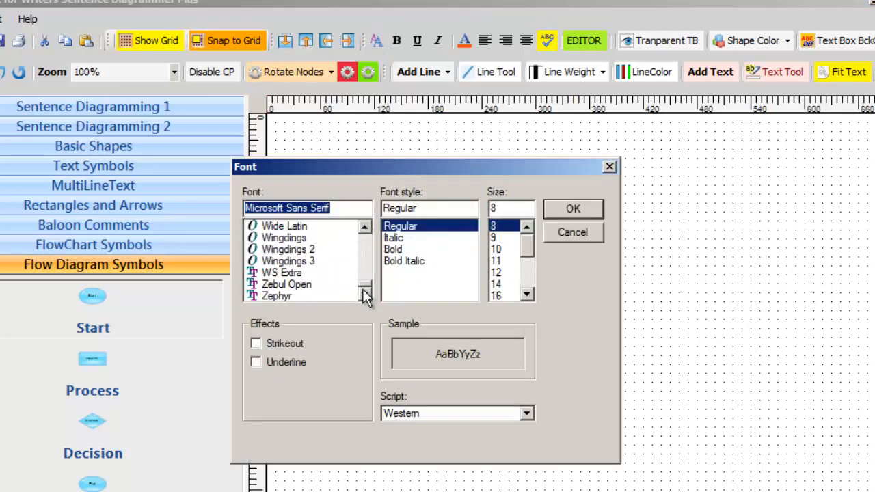
{"action": "left_click", "coordinate": [366, 228]}
{"action": "left_click", "coordinate": [365, 228]}
{"action": "left_click", "coordinate": [366, 228]}
{"action": "left_click", "coordinate": [366, 228]}
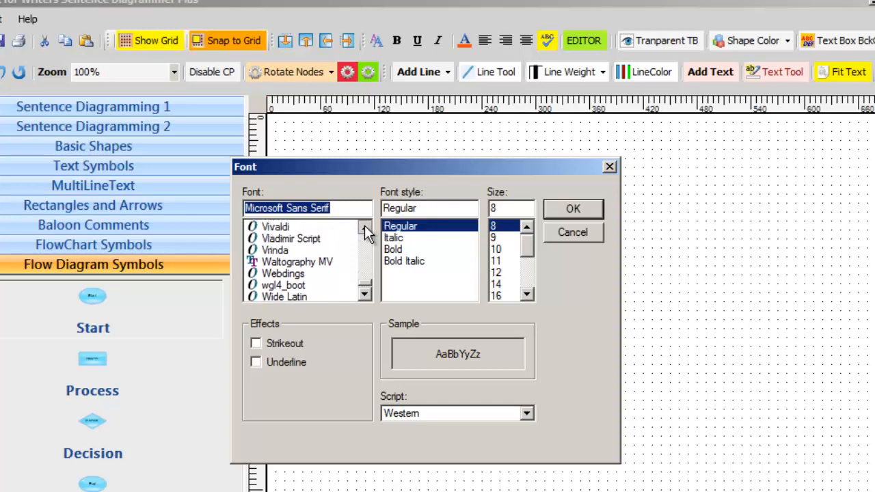
{"action": "left_click", "coordinate": [365, 228]}
{"action": "left_click", "coordinate": [366, 228]}
{"action": "left_click", "coordinate": [364, 227]}
{"action": "left_click", "coordinate": [292, 249]}
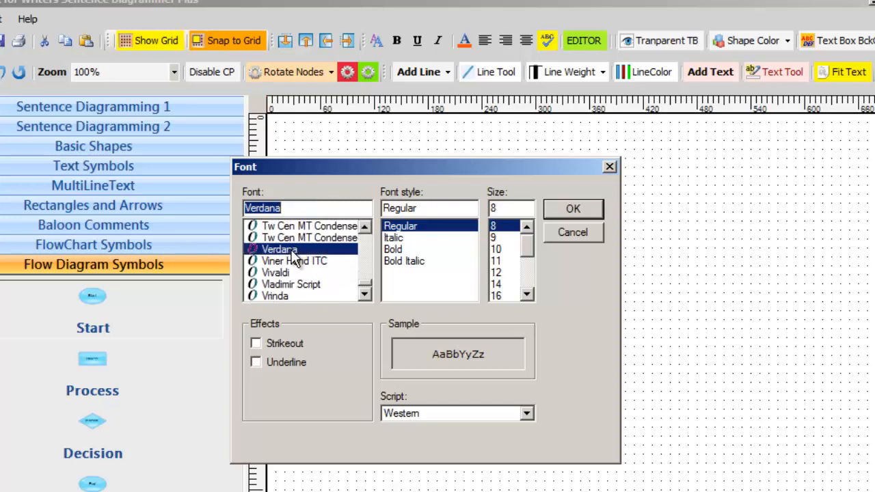
{"action": "left_click", "coordinate": [402, 249]}
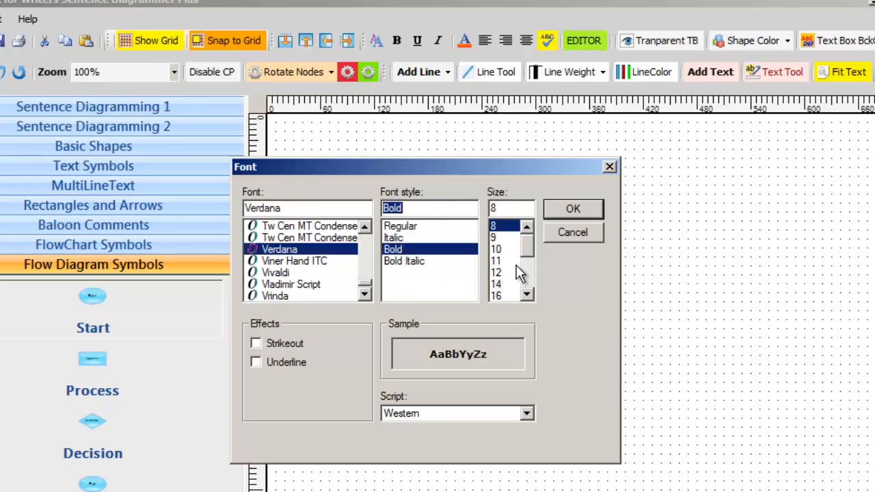
{"action": "left_click", "coordinate": [529, 262]}
{"action": "left_click", "coordinate": [496, 273]}
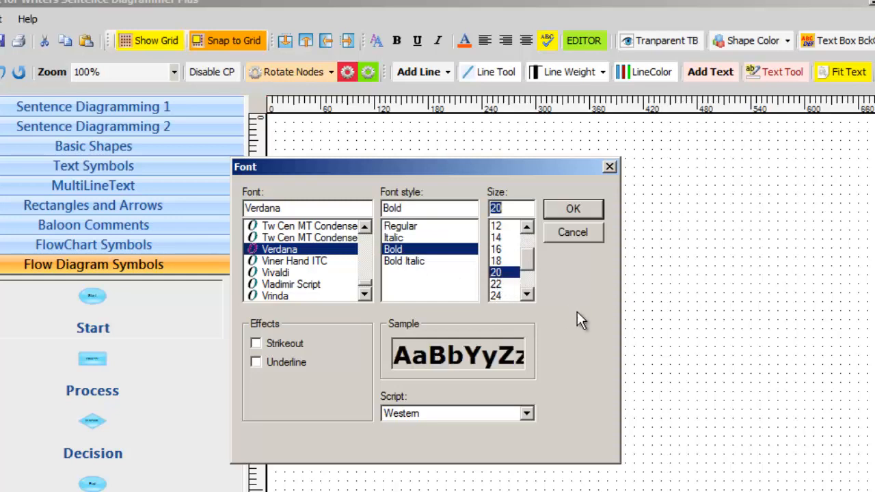
{"action": "left_click", "coordinate": [588, 207]}
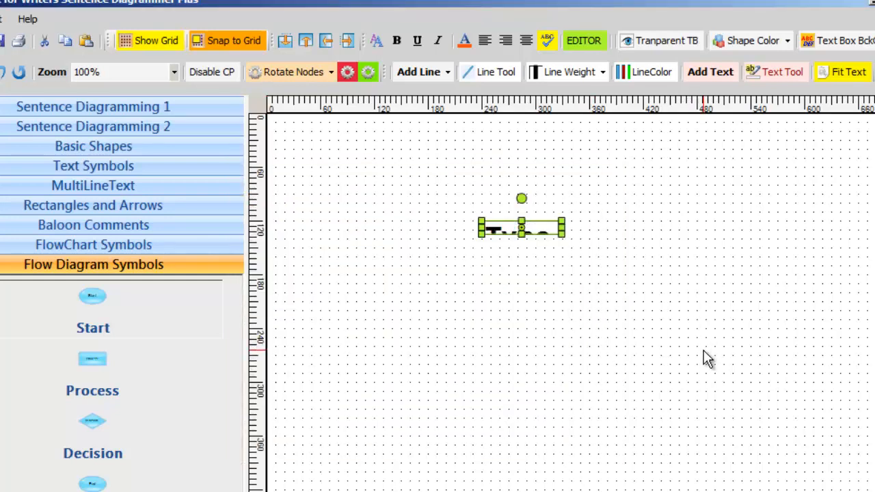
Step: Fit the text box to its enlarged text
{"action": "left_click", "coordinate": [656, 342]}
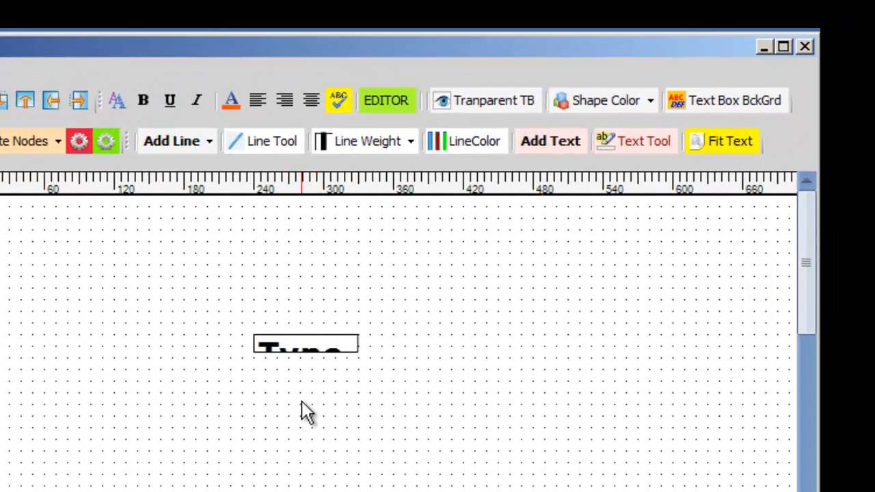
{"action": "left_click", "coordinate": [312, 344]}
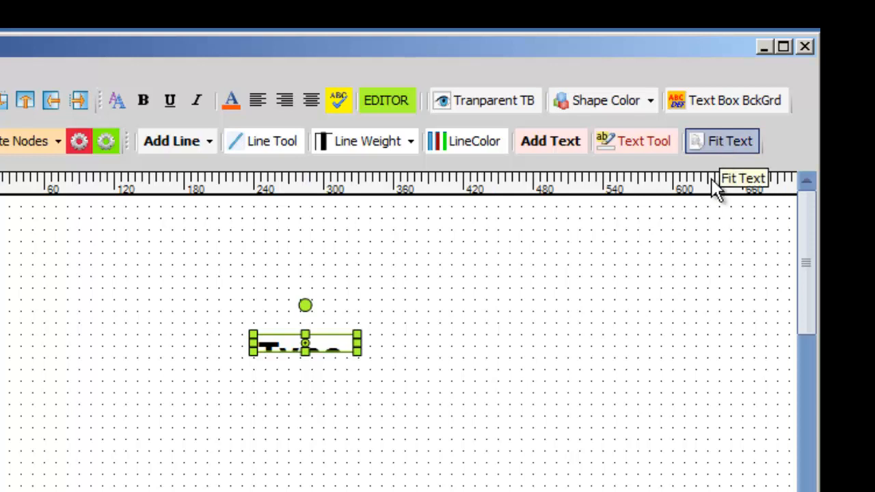
{"action": "left_click", "coordinate": [730, 142]}
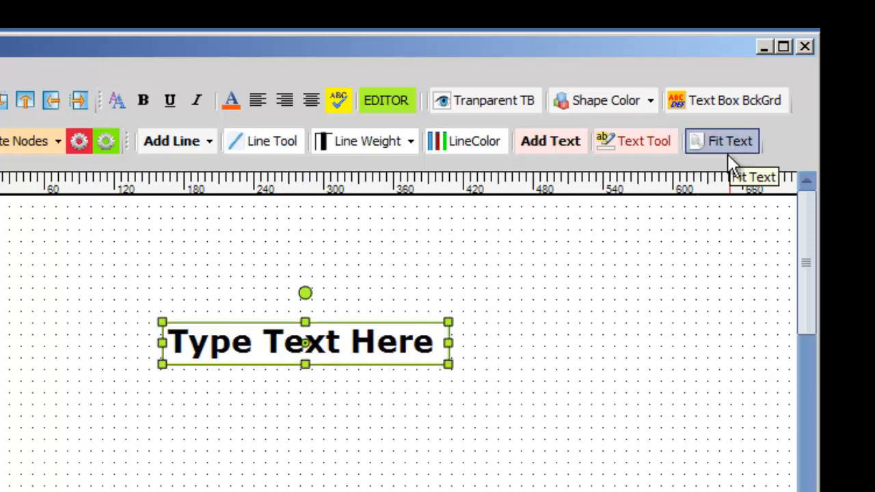
{"action": "left_click", "coordinate": [380, 443]}
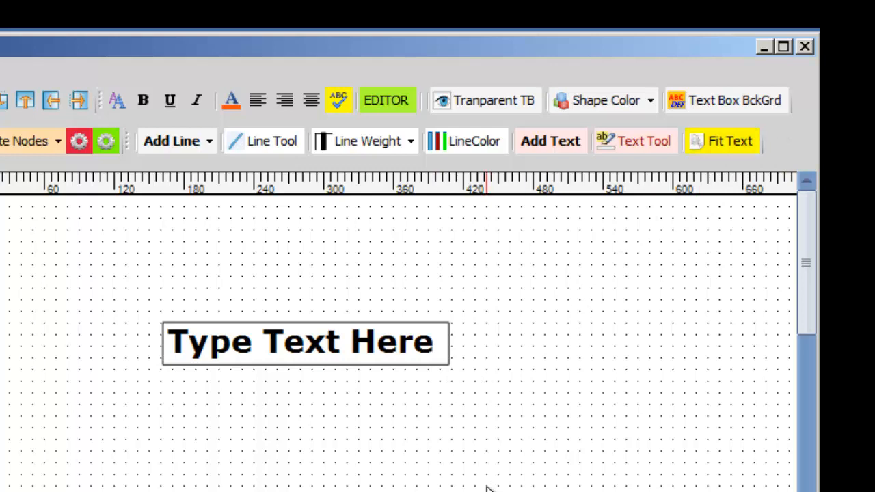
Step: Make the border lines of the text box transparent
{"action": "left_click", "coordinate": [371, 339]}
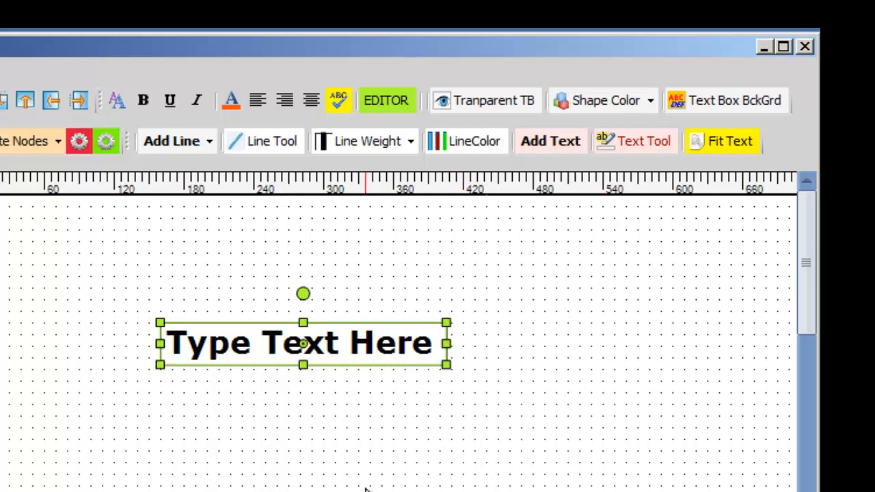
{"action": "left_click", "coordinate": [366, 489]}
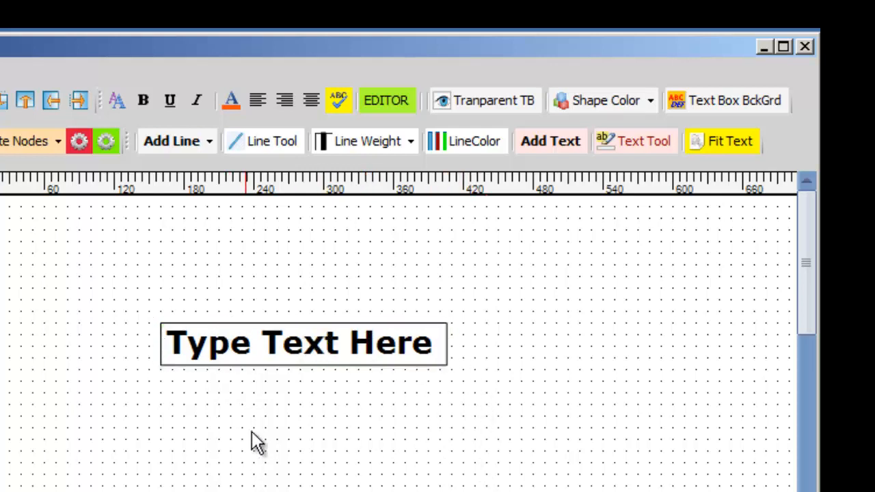
{"action": "left_click", "coordinate": [314, 361]}
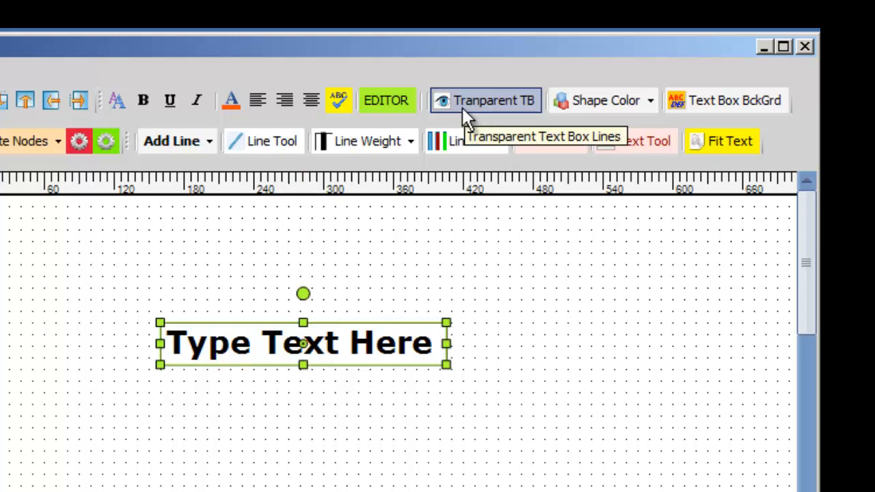
{"action": "left_click", "coordinate": [501, 104]}
{"action": "left_click", "coordinate": [526, 421]}
Step: Move the text box about 30 units right and 50 units down, and hide the grid
{"action": "left_click_drag", "start_coordinate": [250, 359], "coordinate": [339, 402]}
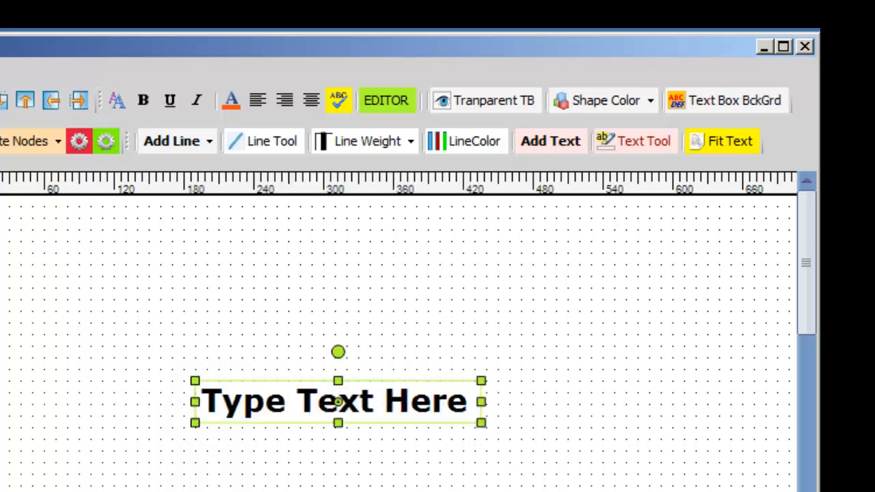
{"action": "left_click", "coordinate": [389, 472]}
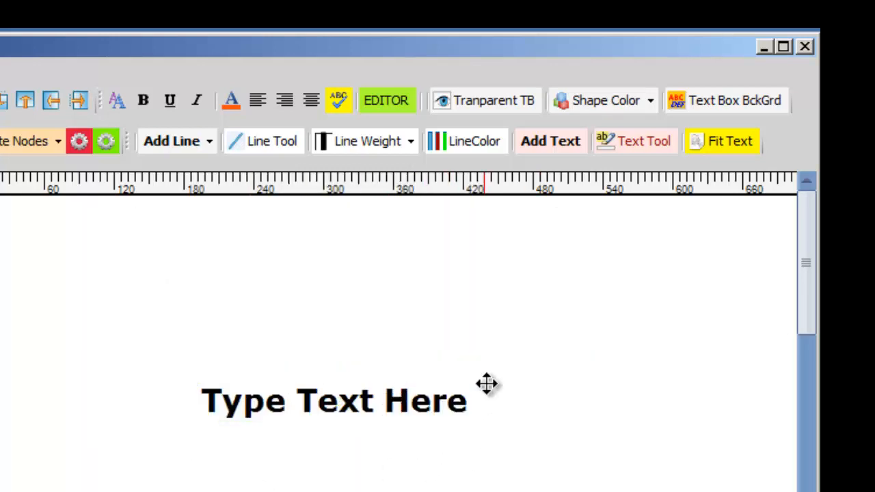
{"action": "left_click", "coordinate": [215, 396]}
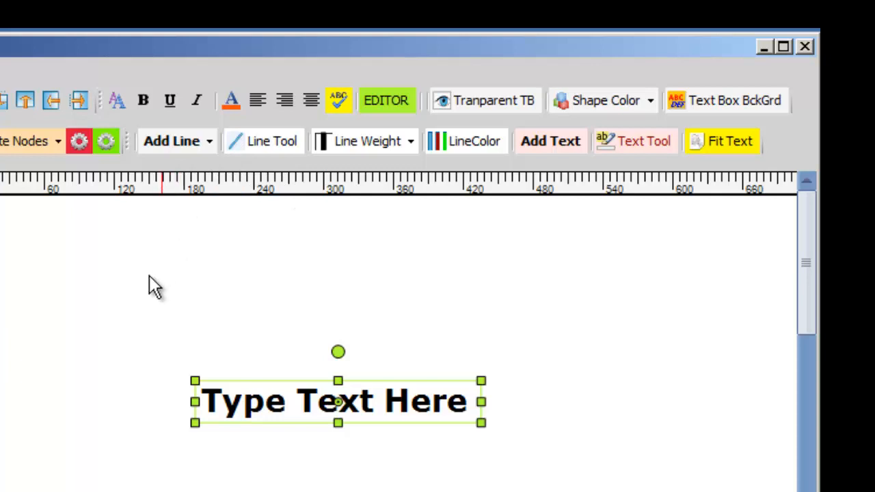
Step: Add six default text boxes and arrange them in an aligned column, about 30 units apart, beside the large text
{"action": "left_click", "coordinate": [547, 144]}
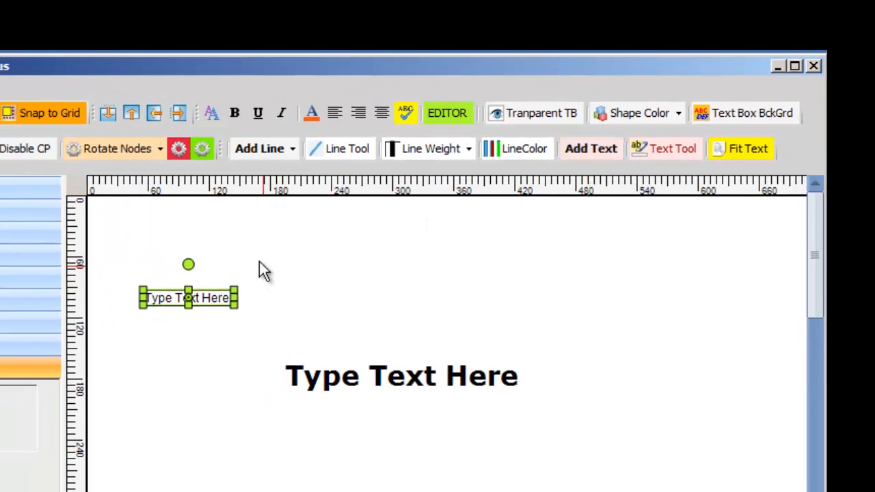
{"action": "left_click", "coordinate": [245, 291]}
{"action": "left_click_drag", "start_coordinate": [224, 299], "coordinate": [226, 356]}
{"action": "left_click_drag", "start_coordinate": [221, 296], "coordinate": [227, 422]}
{"action": "left_click", "coordinate": [216, 297]}
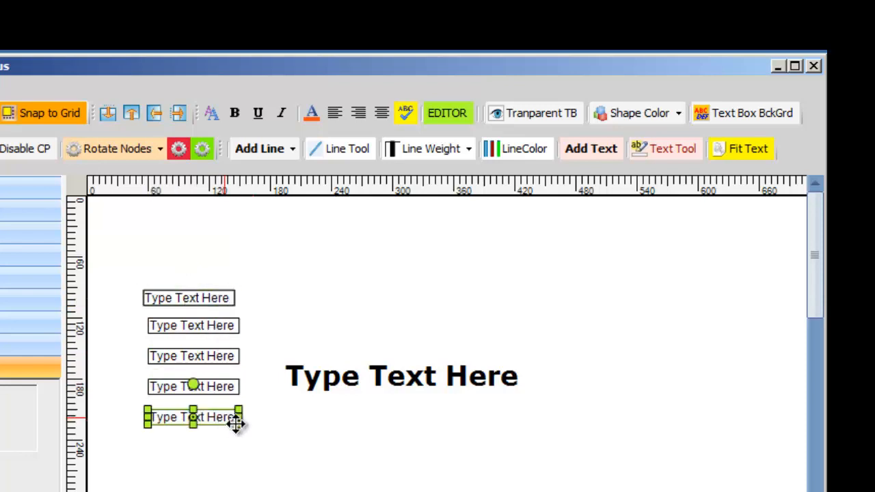
{"action": "left_click_drag", "start_coordinate": [216, 302], "coordinate": [218, 269]}
{"action": "mouse_move", "coordinate": [212, 298]}
{"action": "left_mouse_down"}
{"action": "mouse_move", "coordinate": [324, 303]}
{"action": "mouse_move", "coordinate": [222, 294]}
{"action": "left_mouse_up"}
{"action": "left_click", "coordinate": [404, 279]}
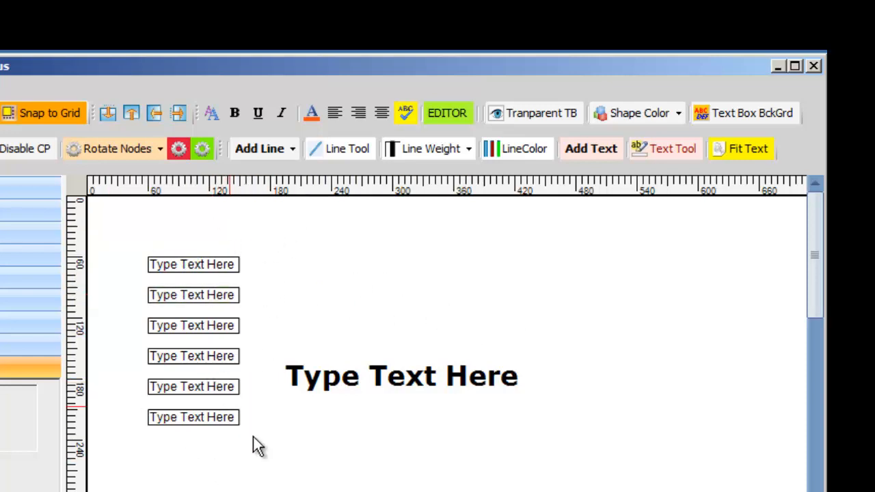
Step: Make the border lines of all six small text boxes transparent
{"action": "left_click", "coordinate": [543, 110]}
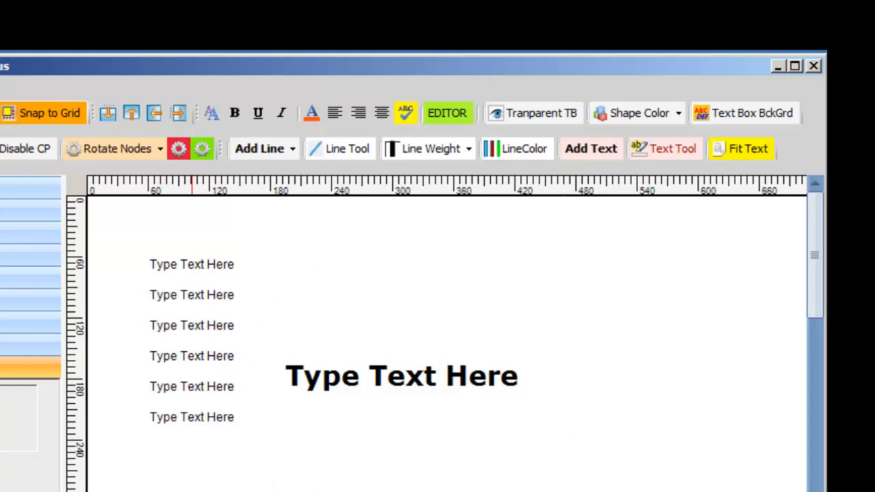
{"action": "left_click", "coordinate": [225, 420]}
{"action": "left_click", "coordinate": [336, 490]}
Step: Select all objects on the page and delete them
{"action": "key", "text": "ctrl+a"}
{"action": "key", "text": "Delete"}
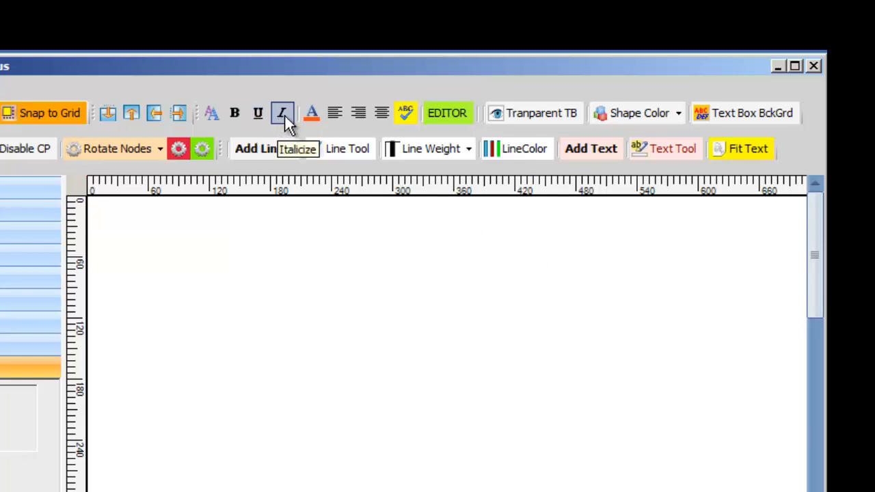
Step: Add a default text box near the upper middle of the page and colour its text red
{"action": "left_click", "coordinate": [312, 113]}
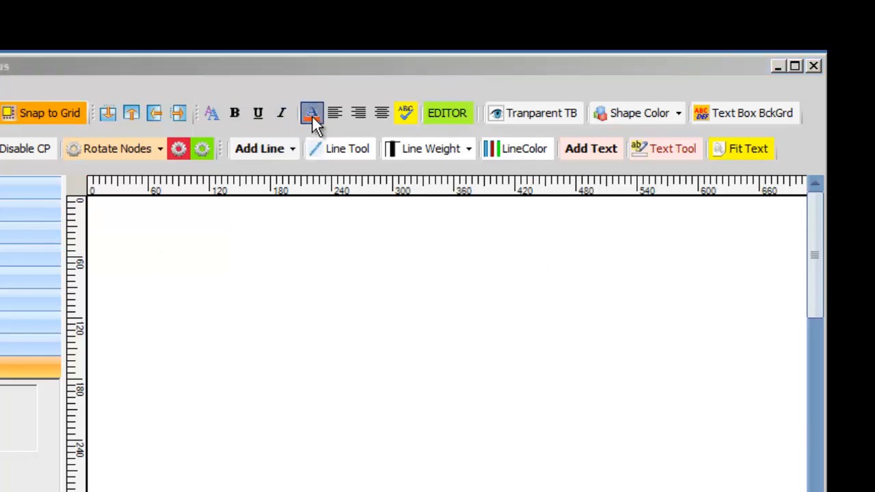
{"action": "key", "text": "Return"}
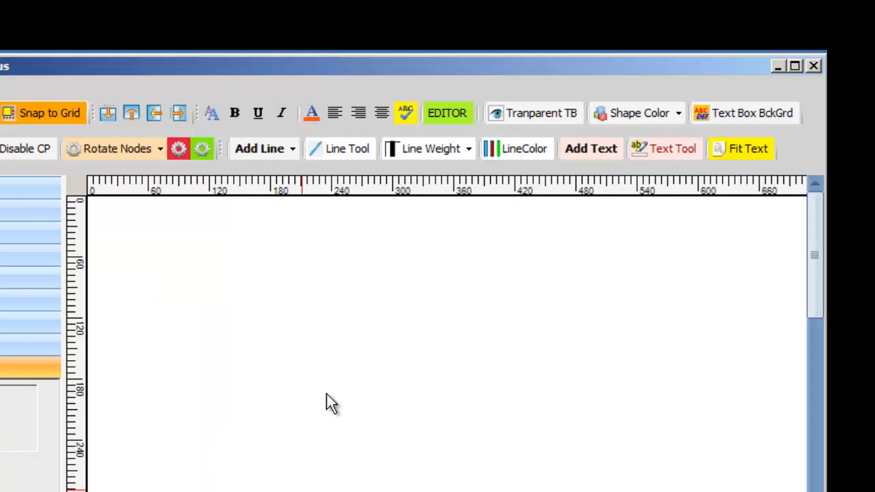
{"action": "left_click", "coordinate": [591, 148]}
{"action": "left_click_drag", "start_coordinate": [253, 304], "coordinate": [362, 314]}
{"action": "left_click", "coordinate": [312, 118]}
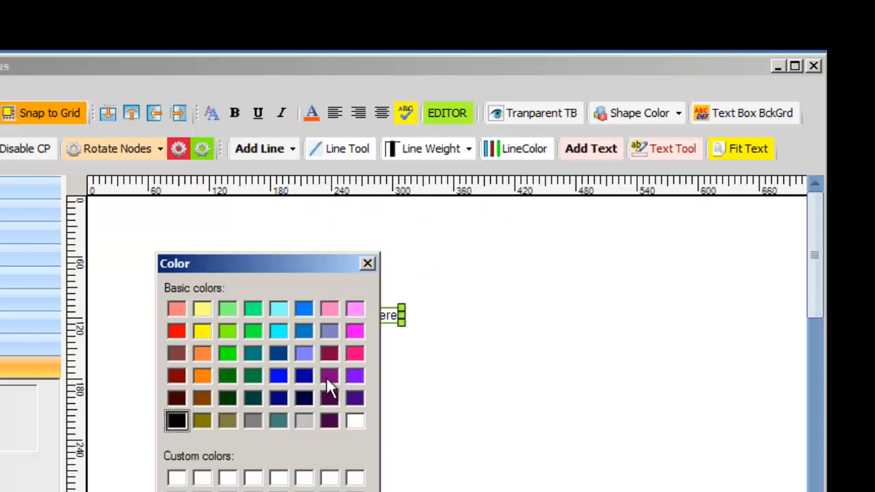
{"action": "left_click", "coordinate": [176, 332]}
{"action": "key", "text": "Return"}
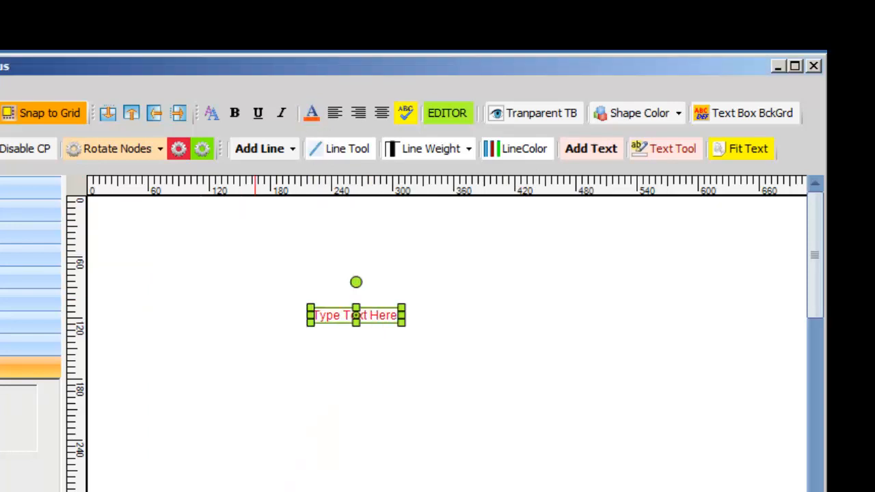
{"action": "left_click", "coordinate": [418, 484]}
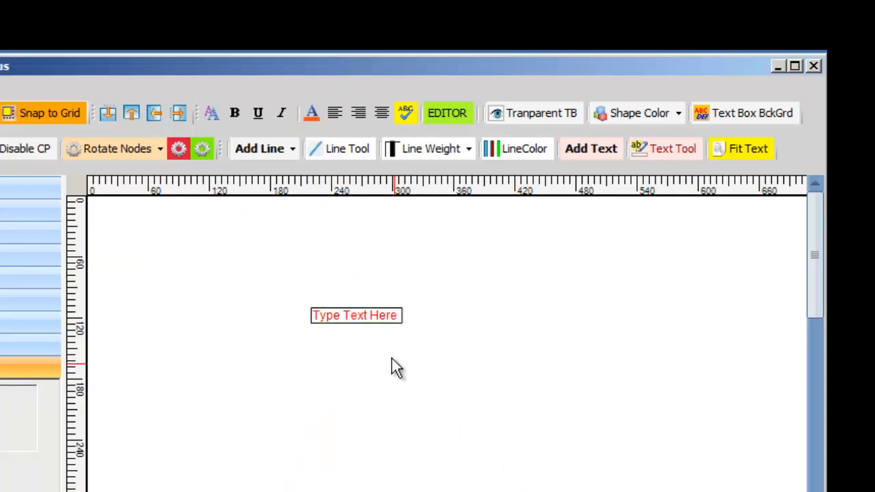
Step: Delete the red text box from the page
{"action": "left_click", "coordinate": [375, 316]}
{"action": "key", "text": "Delete"}
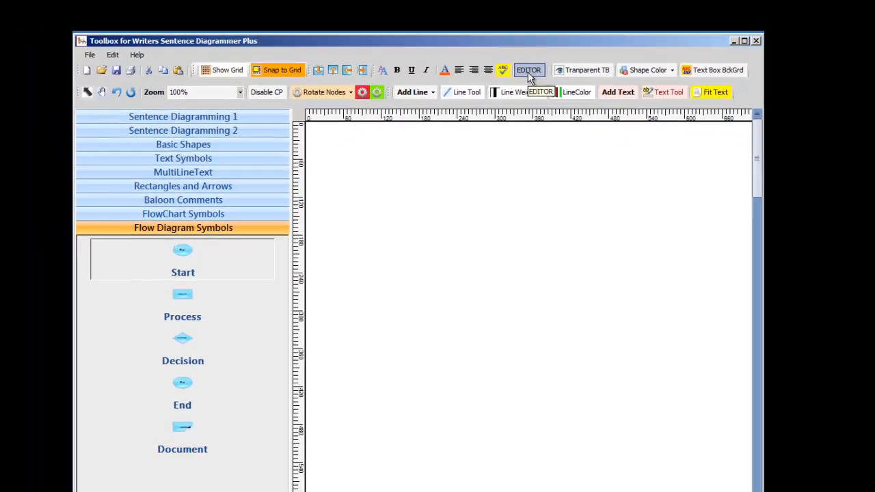
Step: Open the Diagram Editor and examine its file, formatting, insertion and page layout commands
{"action": "left_click", "coordinate": [535, 68]}
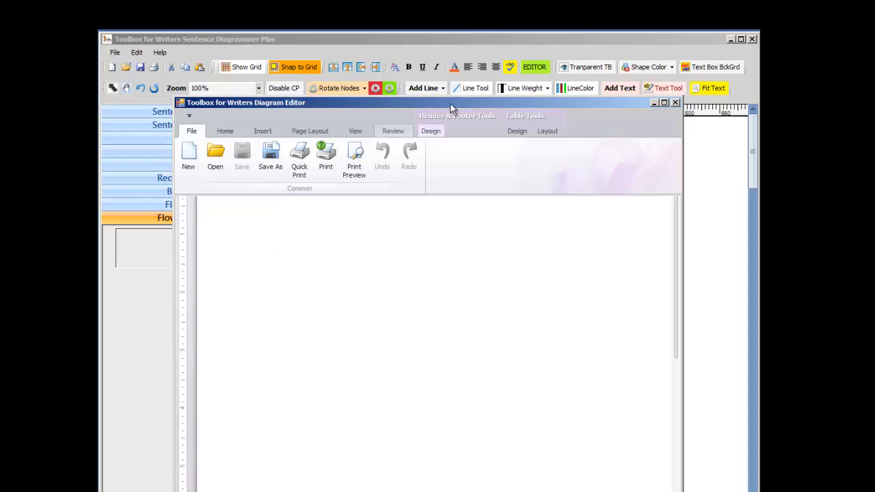
{"action": "left_click_drag", "start_coordinate": [454, 104], "coordinate": [469, 73]}
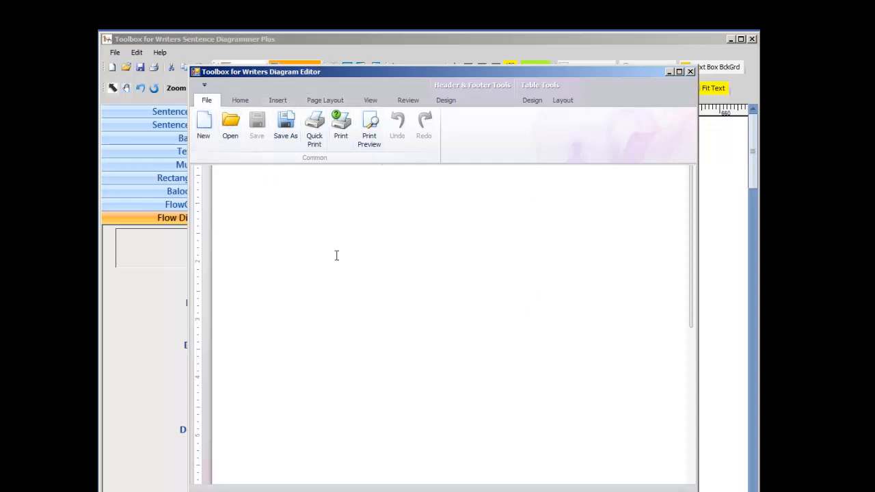
{"action": "left_click", "coordinate": [241, 101]}
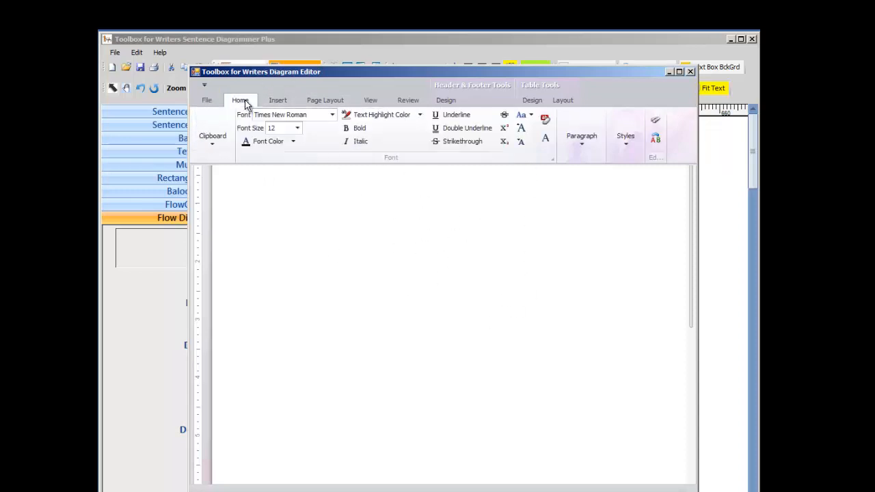
{"action": "left_click", "coordinate": [282, 103]}
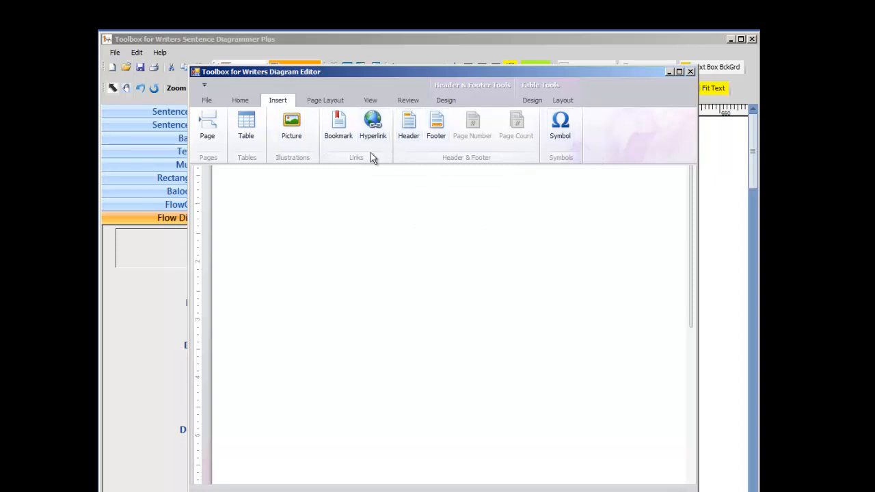
{"action": "left_click", "coordinate": [324, 99]}
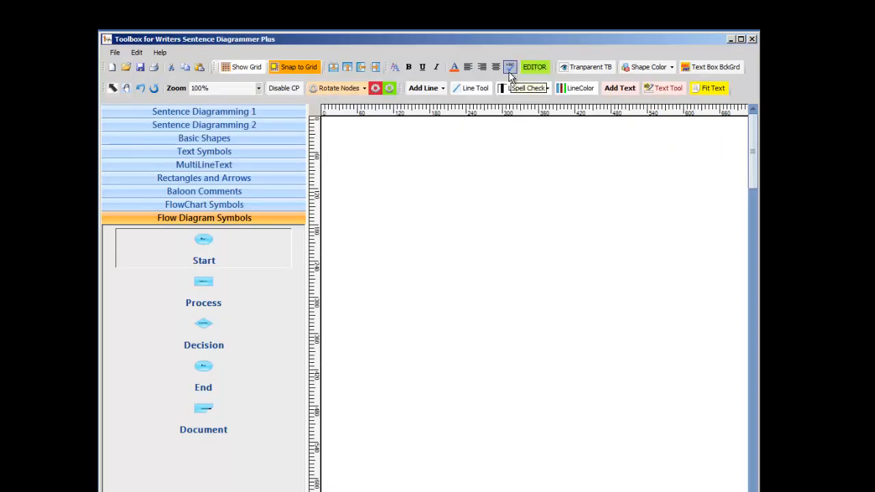
{"action": "left_click", "coordinate": [512, 68]}
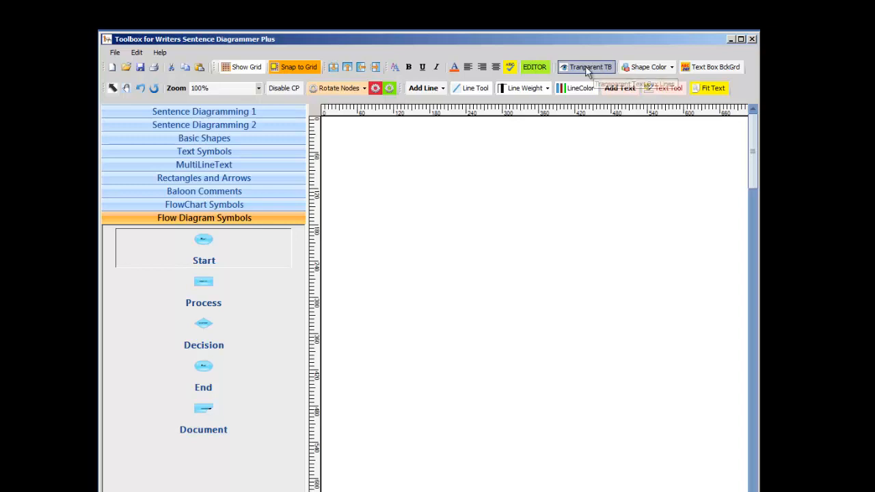
Step: Place a Square basic shape on the page, enlarged to about 260 units per side, near the upper middle
{"action": "left_click", "coordinate": [205, 139]}
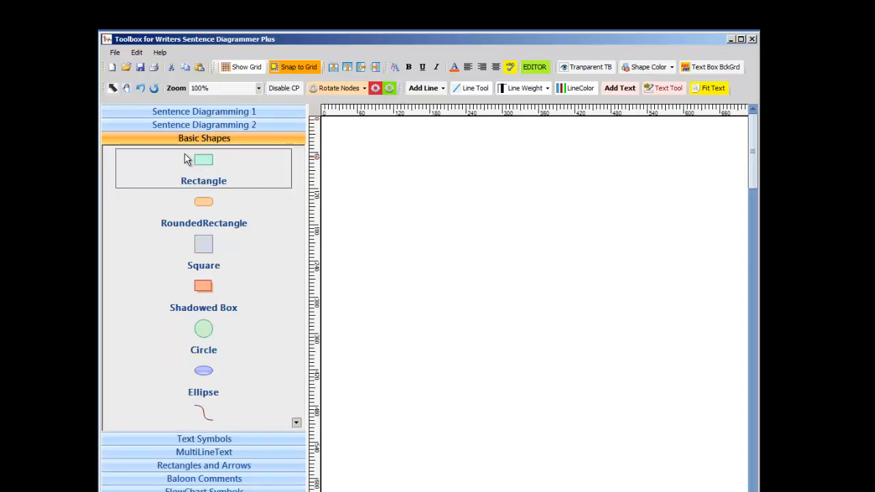
{"action": "left_click_drag", "start_coordinate": [219, 258], "coordinate": [506, 260]}
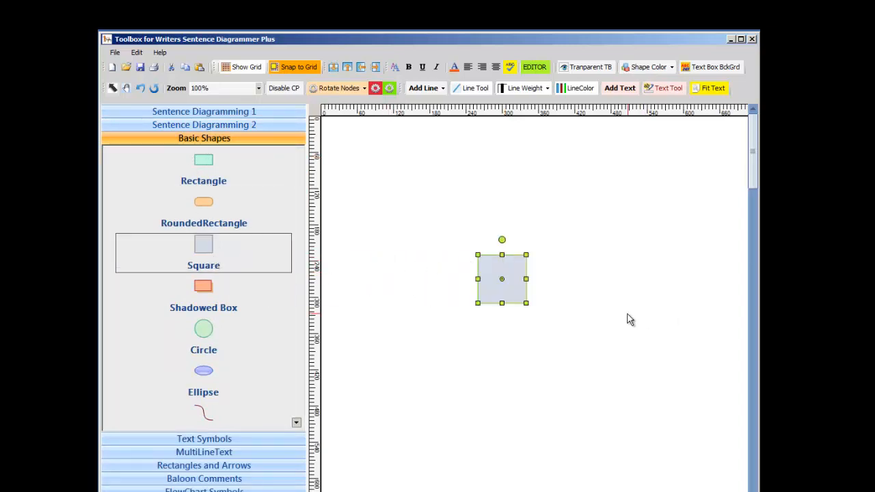
{"action": "left_click", "coordinate": [547, 297]}
{"action": "left_click", "coordinate": [506, 273]}
{"action": "left_click_drag", "start_coordinate": [526, 303], "coordinate": [629, 383]}
{"action": "left_click_drag", "start_coordinate": [559, 353], "coordinate": [522, 269]}
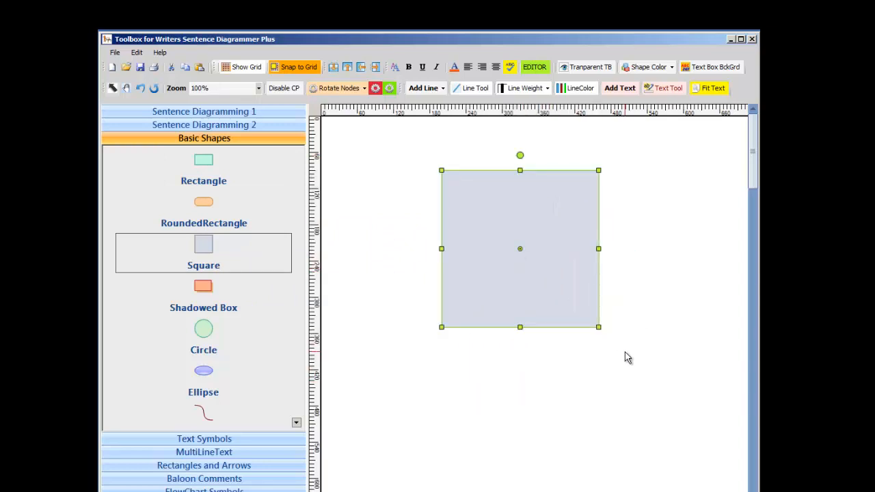
Step: Enlarge the square to about 330 units per side and shift it about 50 units left
{"action": "left_click", "coordinate": [627, 358]}
{"action": "left_click", "coordinate": [560, 290]}
{"action": "left_click_drag", "start_coordinate": [599, 328], "coordinate": [641, 369]}
{"action": "left_click_drag", "start_coordinate": [566, 312], "coordinate": [535, 311]}
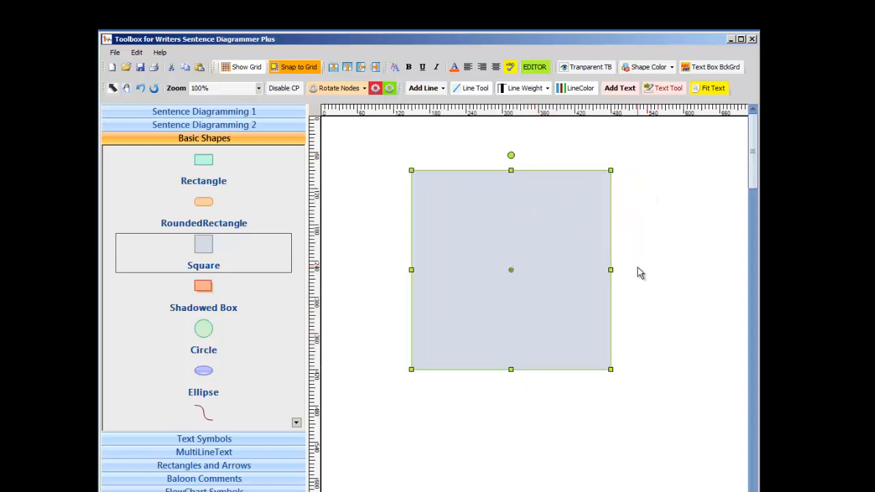
{"action": "left_click", "coordinate": [641, 273]}
Step: Fill the square with solid lime green
{"action": "left_click", "coordinate": [544, 254]}
{"action": "left_click", "coordinate": [673, 67]}
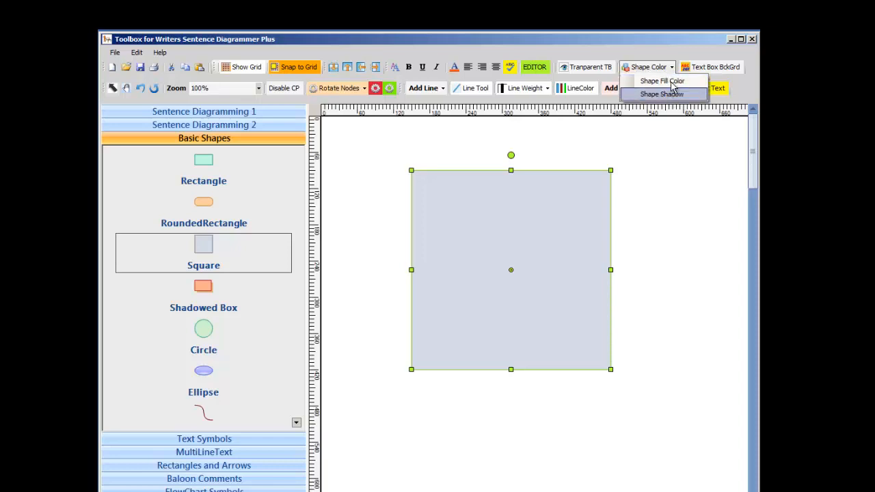
{"action": "left_click", "coordinate": [664, 81]}
{"action": "left_click", "coordinate": [459, 134]}
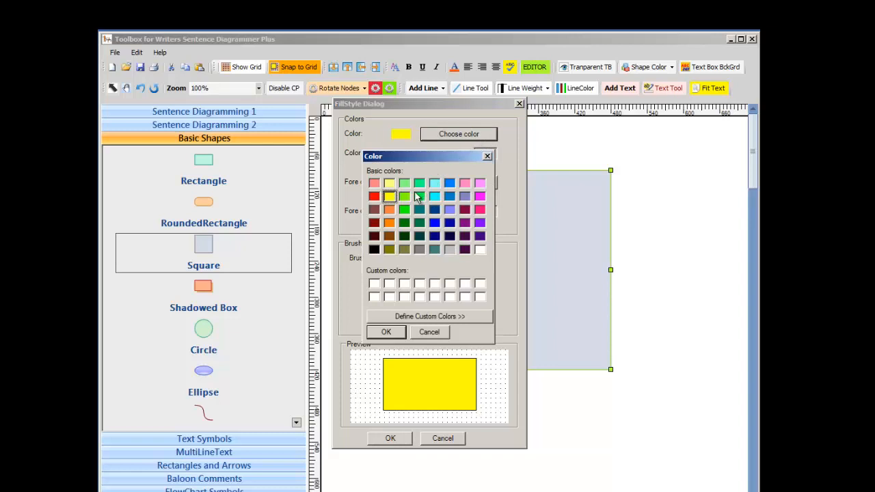
{"action": "left_click", "coordinate": [406, 197]}
{"action": "left_click", "coordinate": [395, 334]}
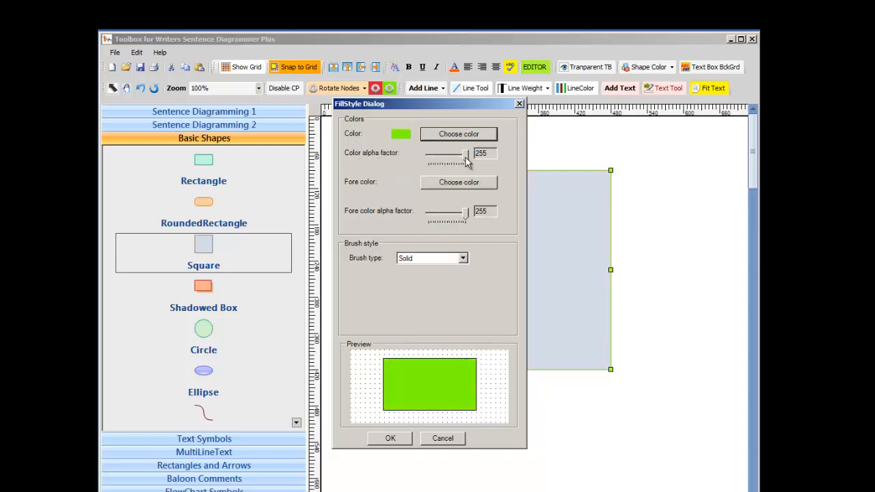
{"action": "left_click", "coordinate": [400, 441]}
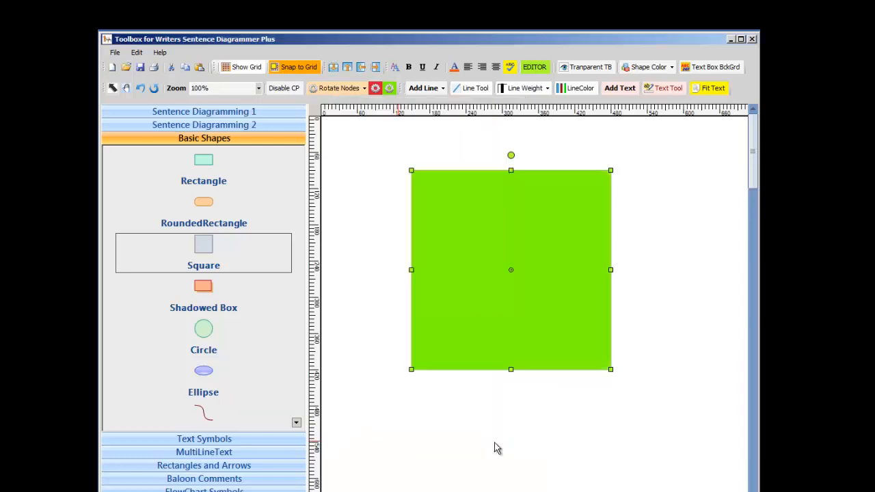
Step: In the square's fill style, choose bright green as the colour and set its alpha factor to 146
{"action": "left_click", "coordinate": [671, 67]}
{"action": "left_click", "coordinate": [663, 84]}
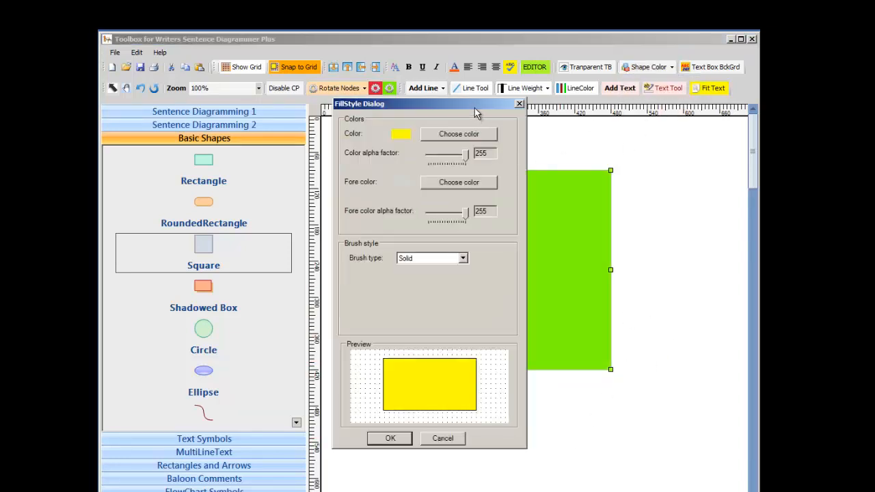
{"action": "left_click_drag", "start_coordinate": [464, 104], "coordinate": [409, 103]}
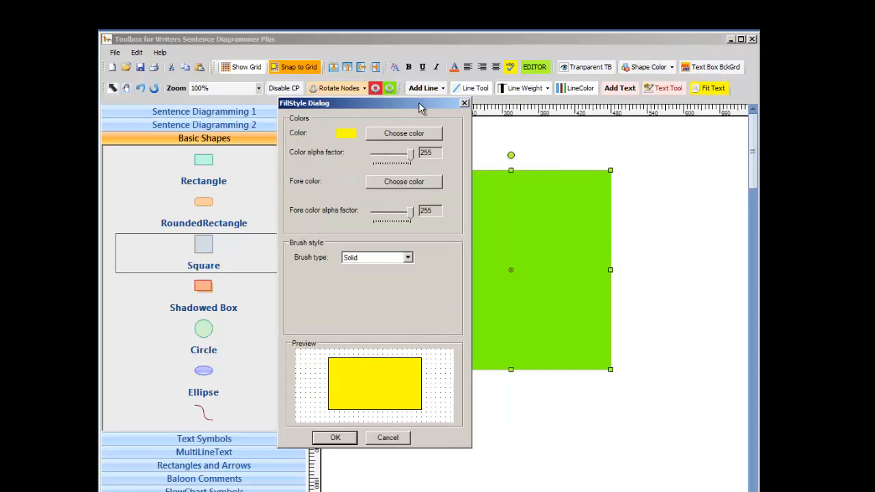
{"action": "left_click", "coordinate": [396, 137]}
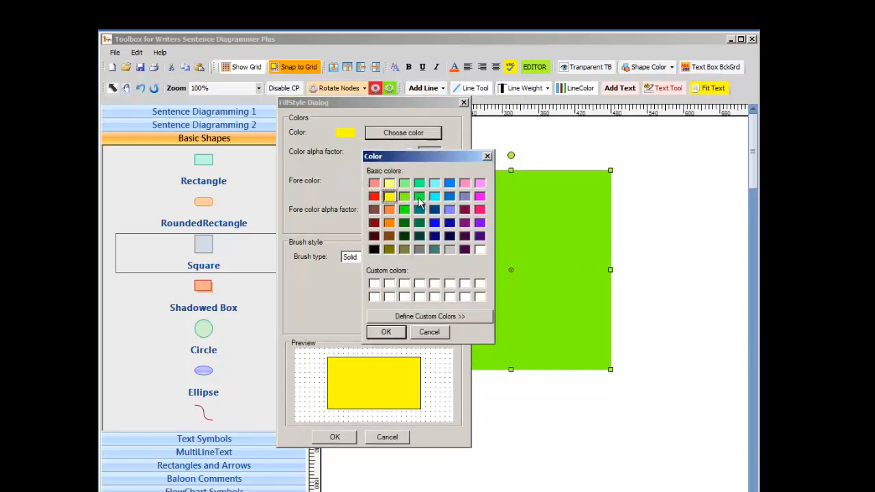
{"action": "left_click", "coordinate": [420, 196]}
{"action": "left_click", "coordinate": [387, 332]}
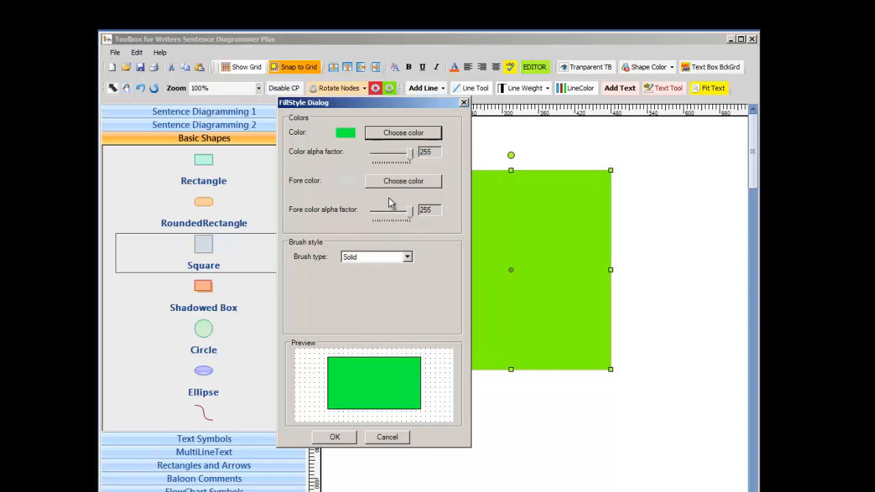
{"action": "left_click_drag", "start_coordinate": [408, 159], "coordinate": [392, 160]}
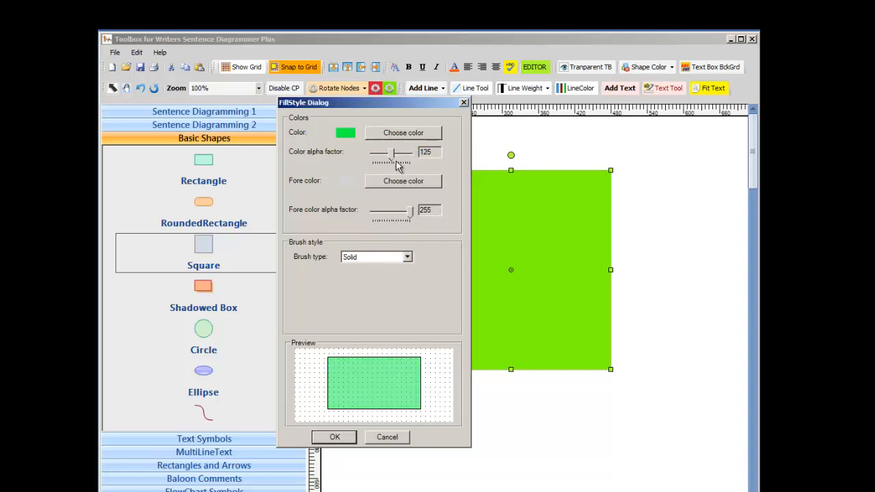
{"action": "mouse_move", "coordinate": [391, 160]}
{"action": "left_mouse_down"}
{"action": "mouse_move", "coordinate": [373, 160]}
{"action": "mouse_move", "coordinate": [411, 161]}
{"action": "mouse_move", "coordinate": [383, 166]}
{"action": "left_mouse_up"}
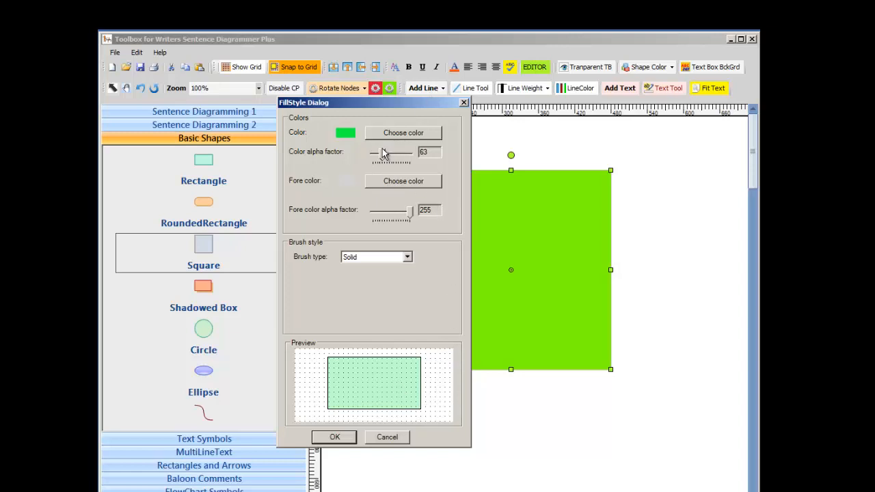
{"action": "left_click_drag", "start_coordinate": [384, 154], "coordinate": [394, 156]}
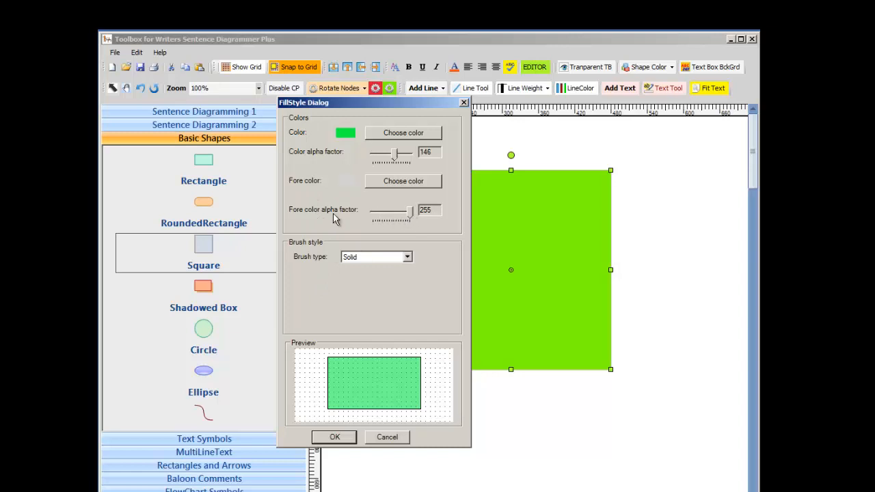
Step: Set the fill's brush type to LinearGradient with a gradient angle of -18 and a gradient center of 0.79
{"action": "left_click", "coordinate": [408, 259]}
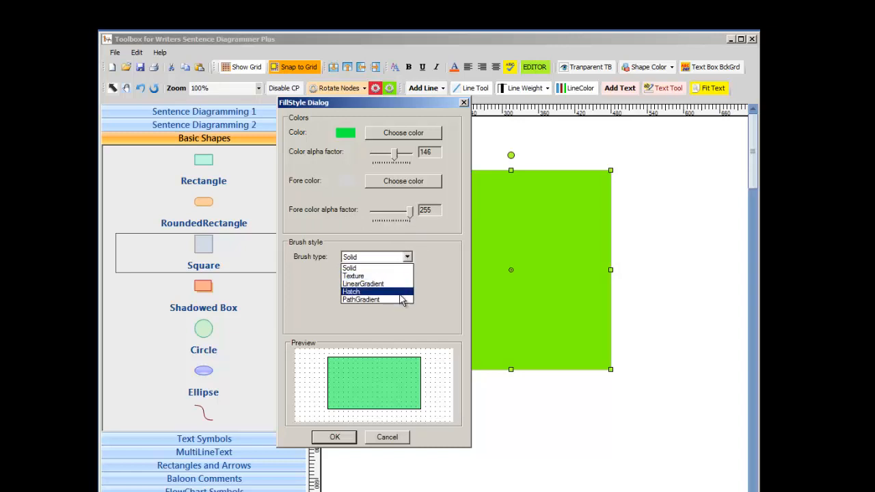
{"action": "left_click", "coordinate": [400, 283]}
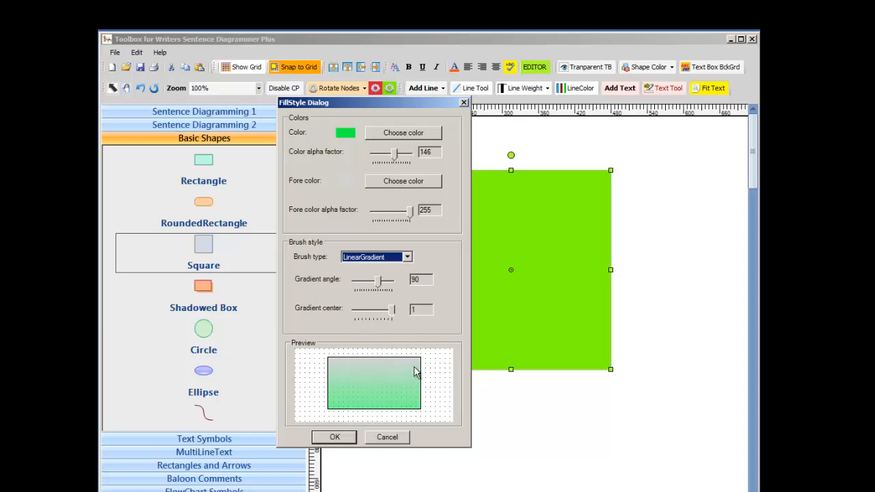
{"action": "left_click_drag", "start_coordinate": [378, 282], "coordinate": [386, 314]}
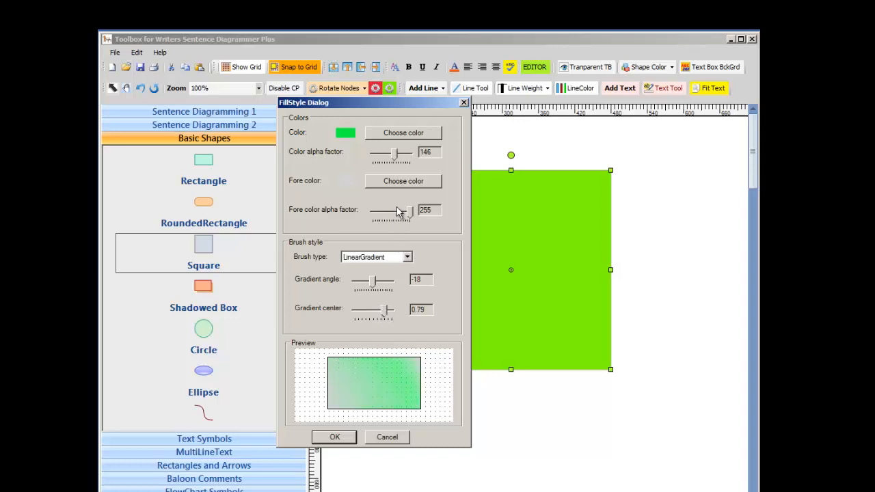
Step: Set the gradient's fore color to dark navy with an alpha factor of 96 and apply the fill to the square
{"action": "left_click", "coordinate": [402, 182]}
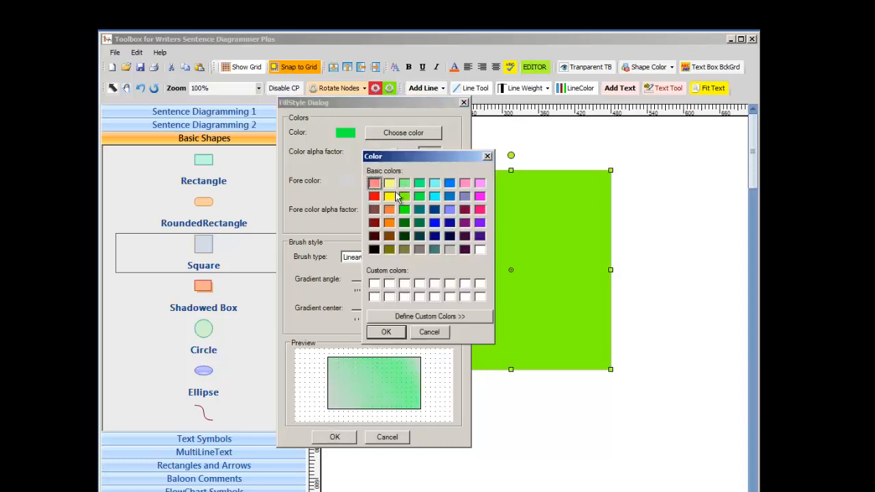
{"action": "left_click", "coordinate": [449, 236]}
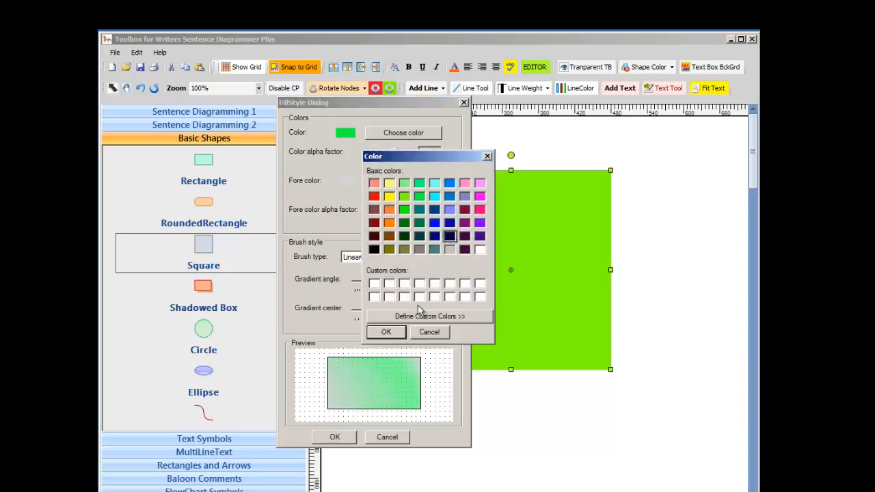
{"action": "left_click", "coordinate": [386, 331]}
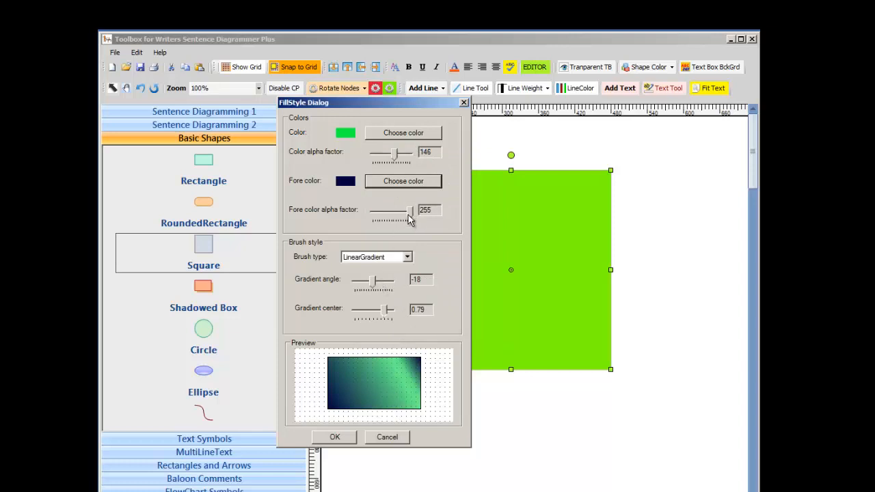
{"action": "left_click_drag", "start_coordinate": [408, 217], "coordinate": [386, 226]}
{"action": "left_click", "coordinate": [339, 441]}
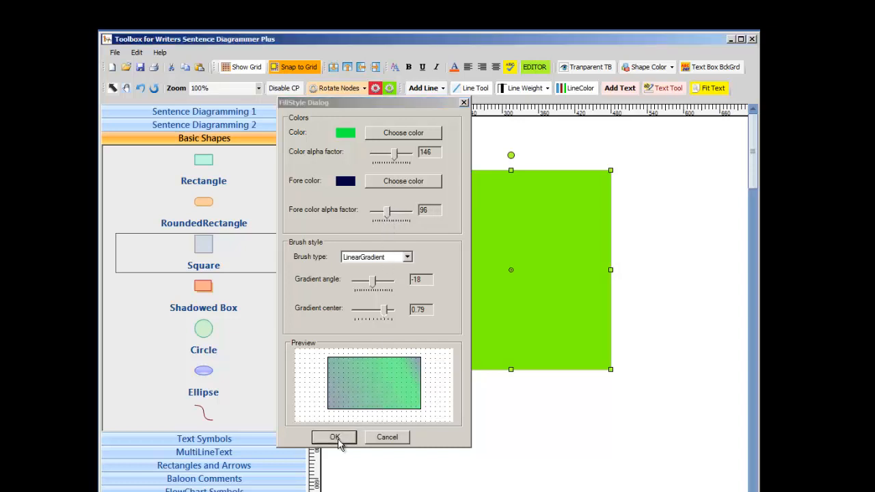
{"action": "left_click", "coordinate": [567, 416]}
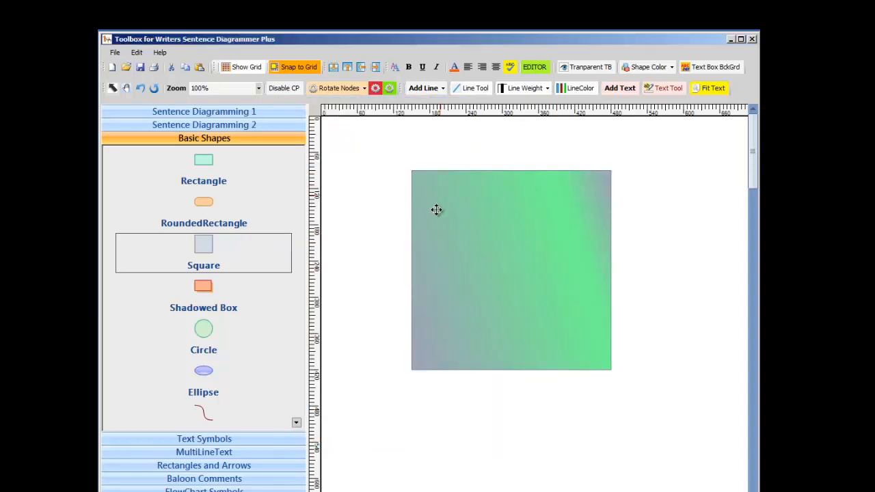
Step: Resize the square down to about 240 units per side and reposition it near its original center
{"action": "left_click", "coordinate": [569, 289]}
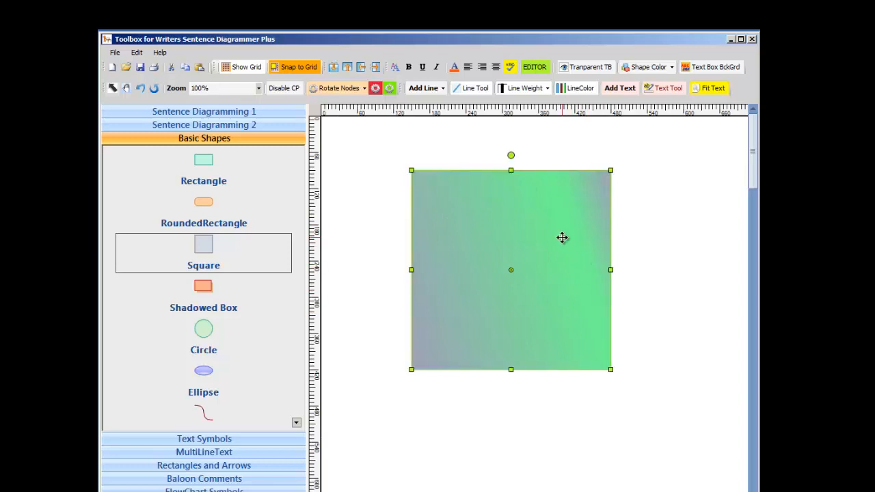
{"action": "left_click_drag", "start_coordinate": [611, 171], "coordinate": [556, 223]}
{"action": "left_click_drag", "start_coordinate": [512, 303], "coordinate": [542, 266]}
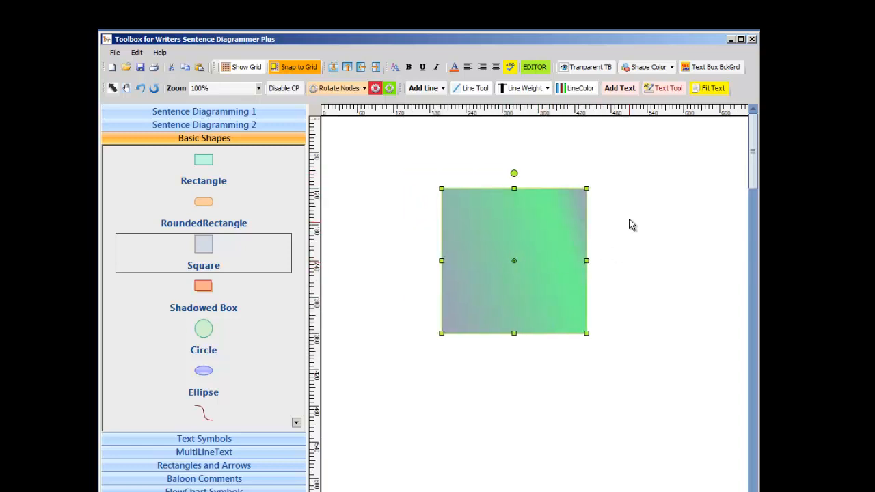
Step: In the square's shadow style, choose dark navy as the shadow color and enable the shadow
{"action": "left_click", "coordinate": [672, 67]}
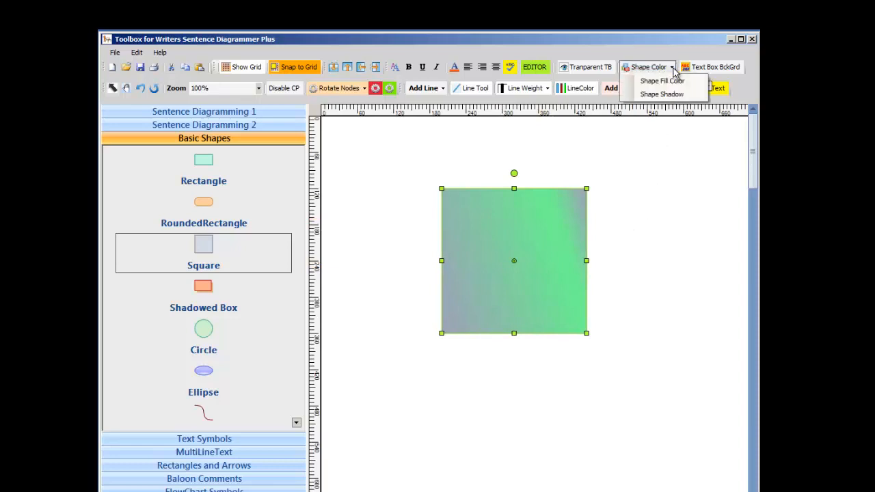
{"action": "left_click", "coordinate": [675, 95]}
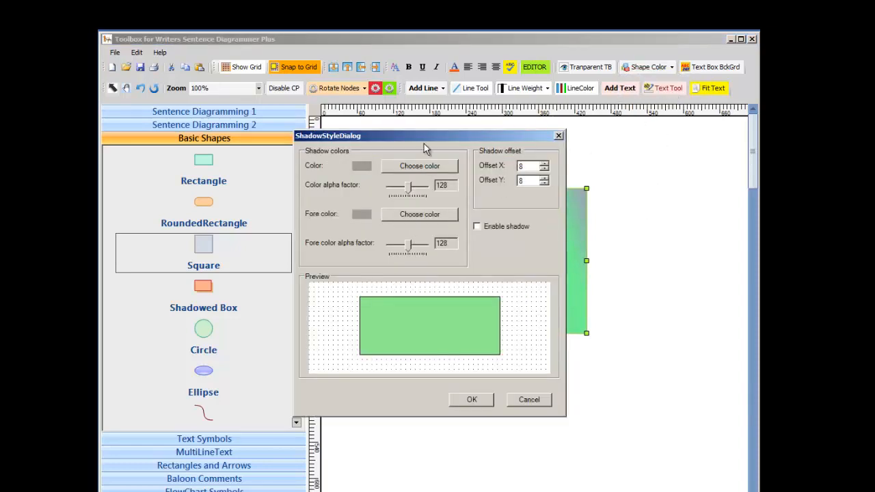
{"action": "left_click_drag", "start_coordinate": [436, 142], "coordinate": [303, 144]}
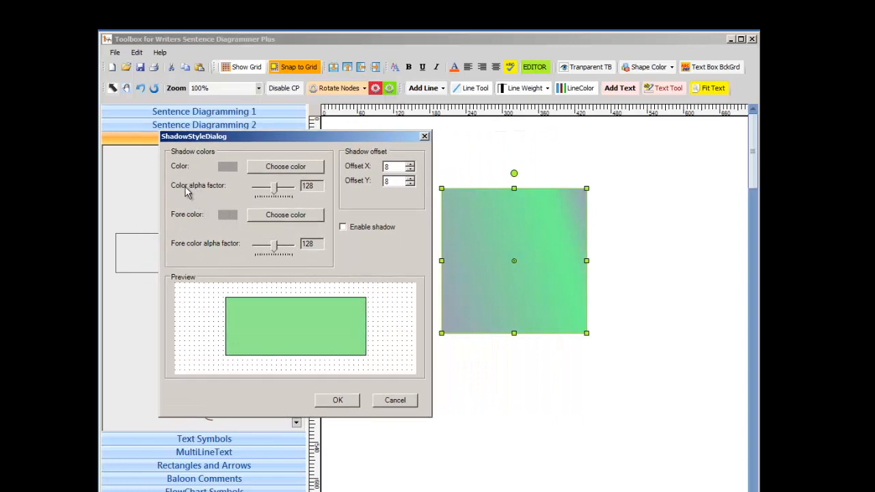
{"action": "left_click", "coordinate": [298, 174]}
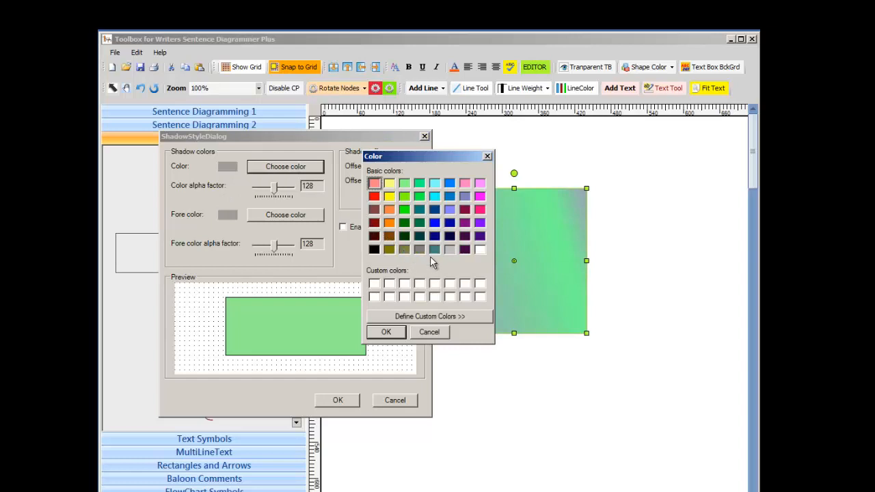
{"action": "left_click", "coordinate": [450, 237]}
{"action": "left_click", "coordinate": [385, 332]}
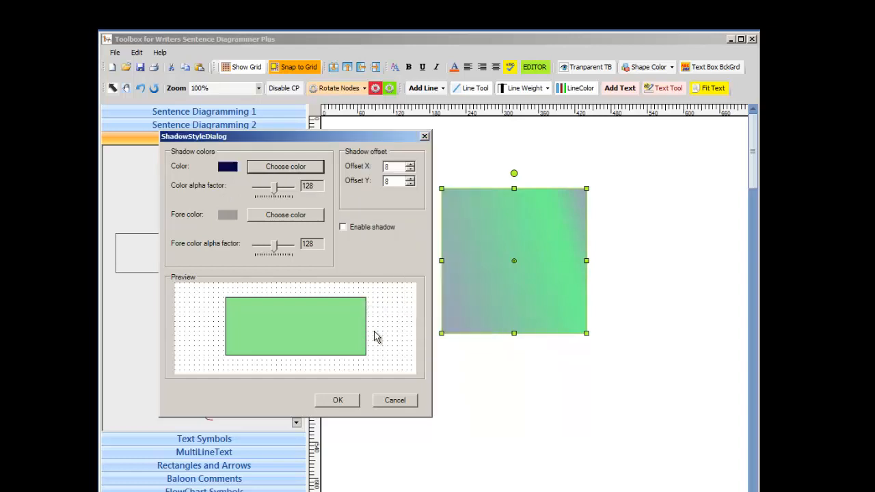
{"action": "left_click", "coordinate": [344, 229]}
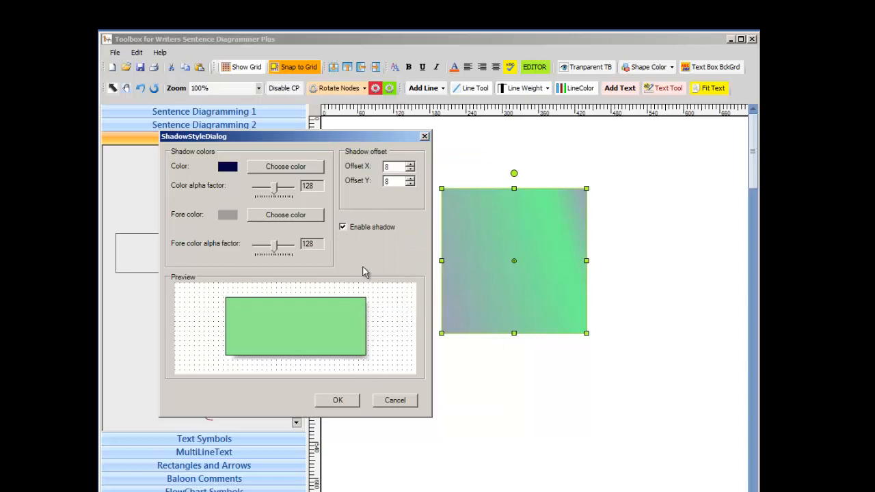
{"action": "left_click", "coordinate": [343, 228]}
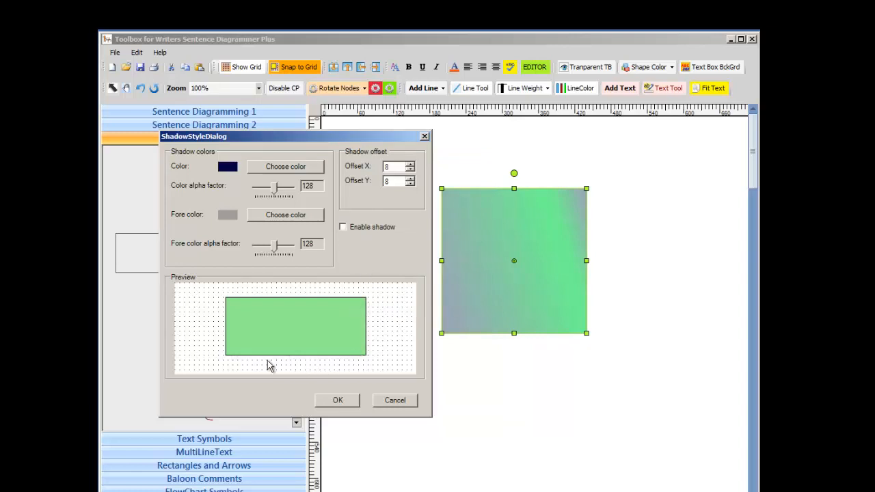
{"action": "left_click", "coordinate": [343, 227]}
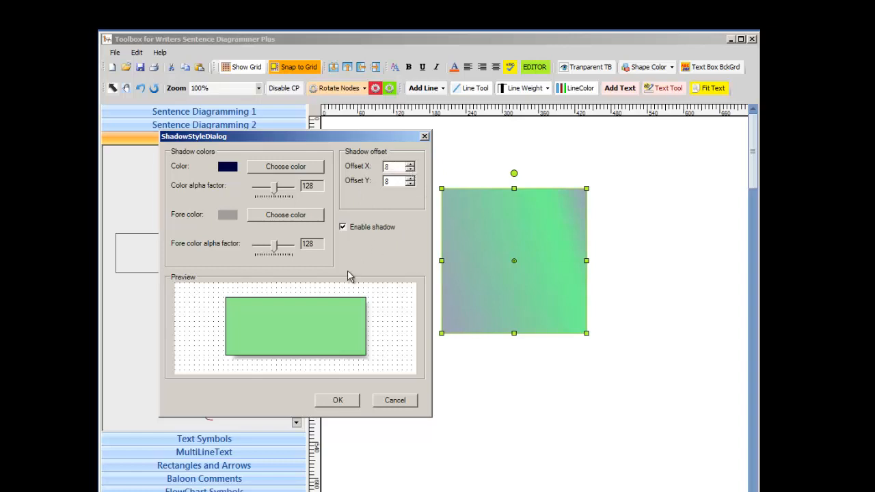
Step: Set the shadow's color alpha factor to 255 and its Offset X to 12
{"action": "double_click", "coordinate": [411, 170]}
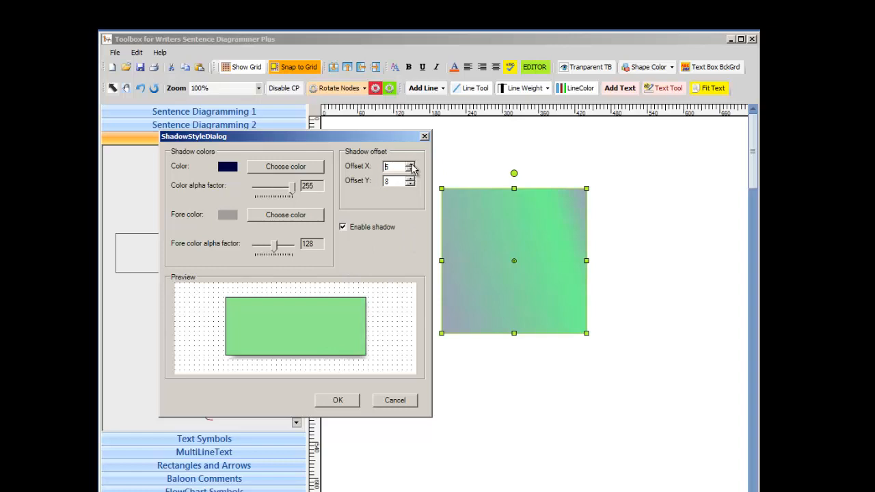
{"action": "left_click", "coordinate": [411, 165]}
{"action": "left_click", "coordinate": [411, 165]}
{"action": "left_click", "coordinate": [411, 165]}
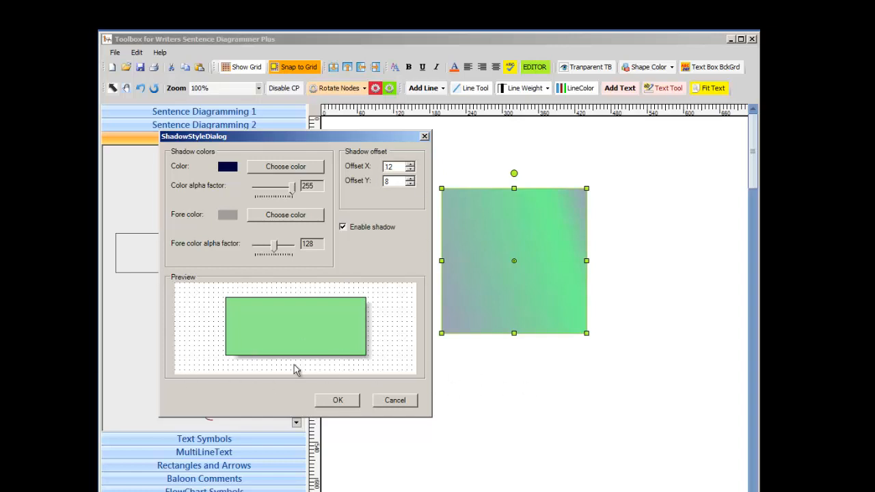
Step: Set the shadow's Offset Y to 9
{"action": "left_click", "coordinate": [411, 180]}
{"action": "left_click", "coordinate": [411, 180]}
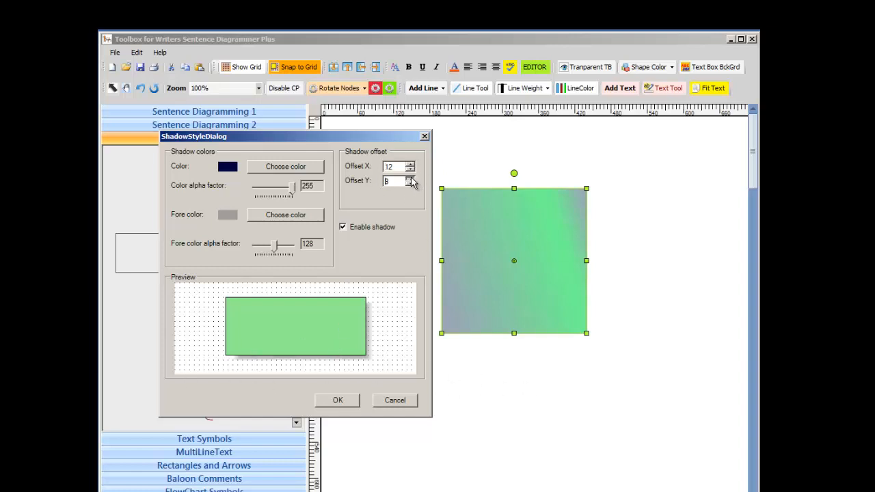
{"action": "left_click", "coordinate": [410, 180]}
{"action": "left_click", "coordinate": [411, 180]}
{"action": "left_click", "coordinate": [411, 179]}
{"action": "left_click", "coordinate": [410, 180]}
{"action": "left_click", "coordinate": [410, 180]}
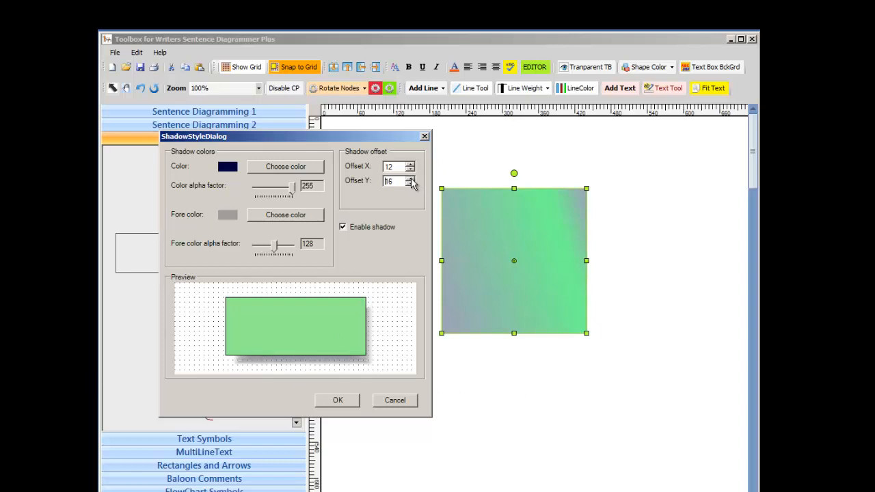
{"action": "left_click", "coordinate": [410, 184]}
{"action": "left_click", "coordinate": [410, 184]}
{"action": "left_click", "coordinate": [410, 184]}
{"action": "left_click", "coordinate": [411, 184]}
{"action": "left_click", "coordinate": [410, 184]}
{"action": "left_click", "coordinate": [411, 184]}
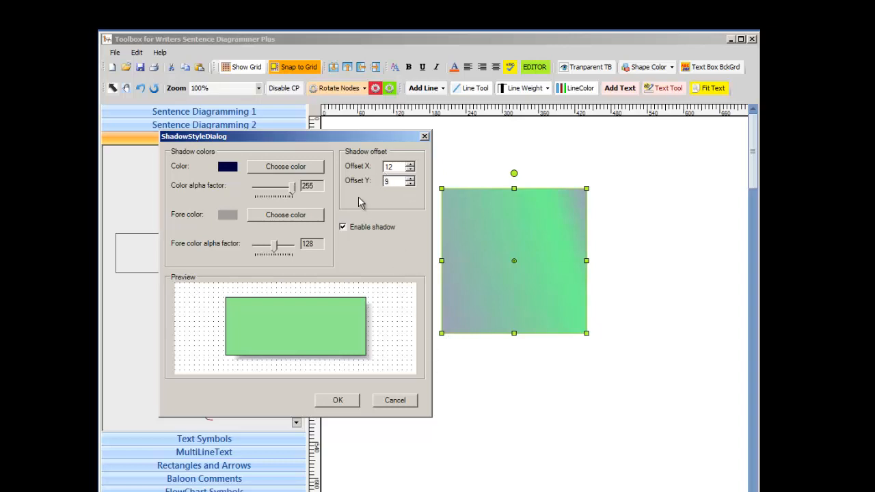
Step: Set the shadow's fore color alpha factor to 234, apply the shadow to the square and deselect it
{"action": "mouse_move", "coordinate": [274, 247]}
{"action": "left_mouse_down"}
{"action": "mouse_move", "coordinate": [260, 246]}
{"action": "mouse_move", "coordinate": [290, 252]}
{"action": "left_mouse_up"}
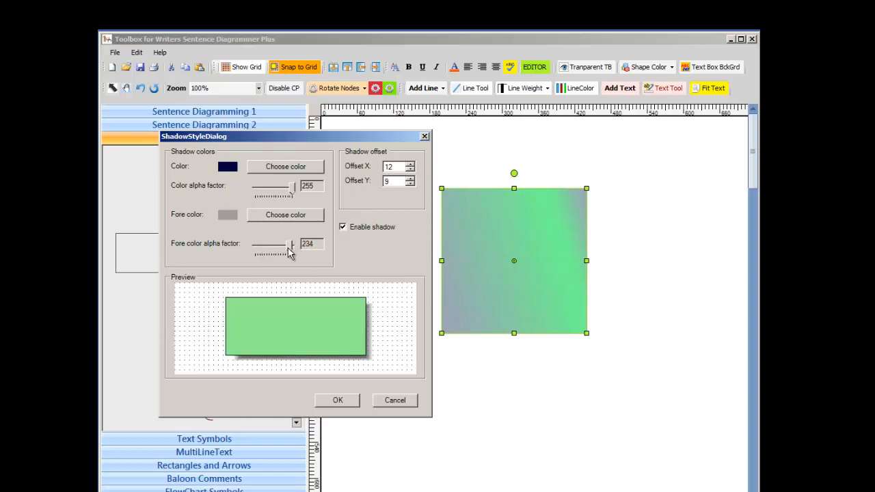
{"action": "left_click", "coordinate": [350, 402]}
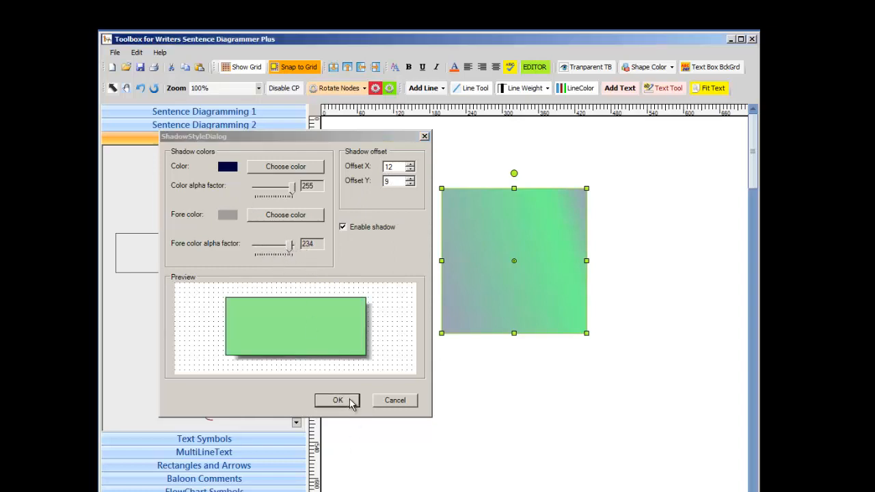
{"action": "left_click", "coordinate": [585, 384]}
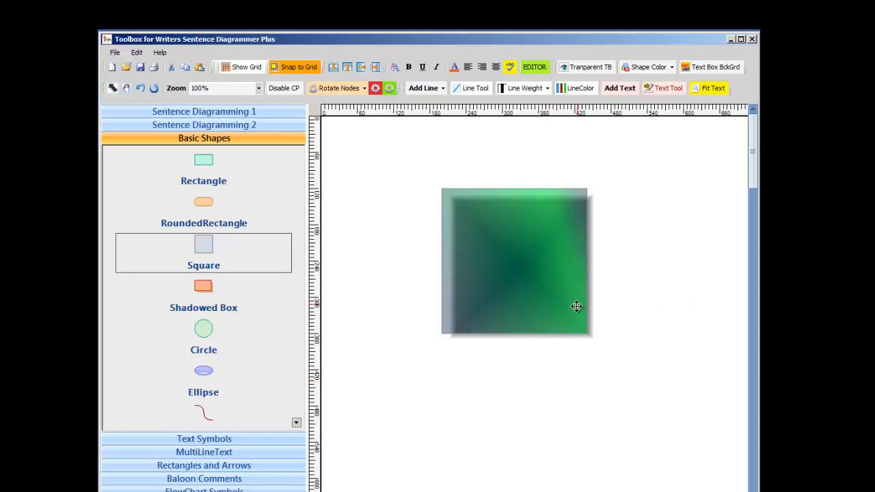
Step: Move the shadowed square slightly up and to the left, and clear it from the canvas
{"action": "left_click_drag", "start_coordinate": [576, 307], "coordinate": [558, 288]}
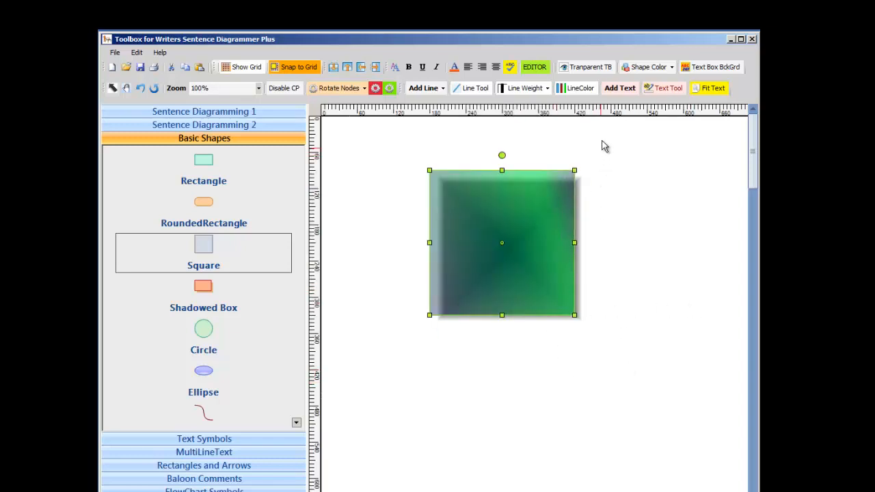
{"action": "left_click_drag", "start_coordinate": [603, 146], "coordinate": [404, 368]}
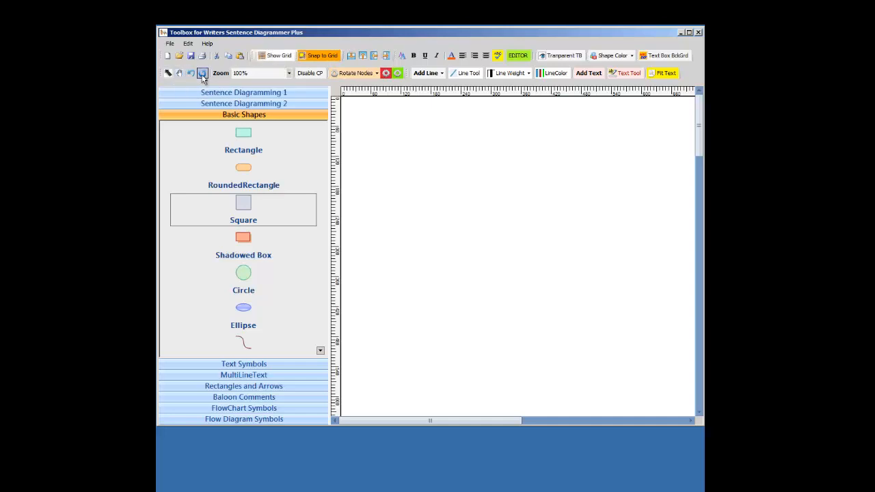
Step: Review the empty canvas's context options, including the available connector types
{"action": "right_click", "coordinate": [532, 155]}
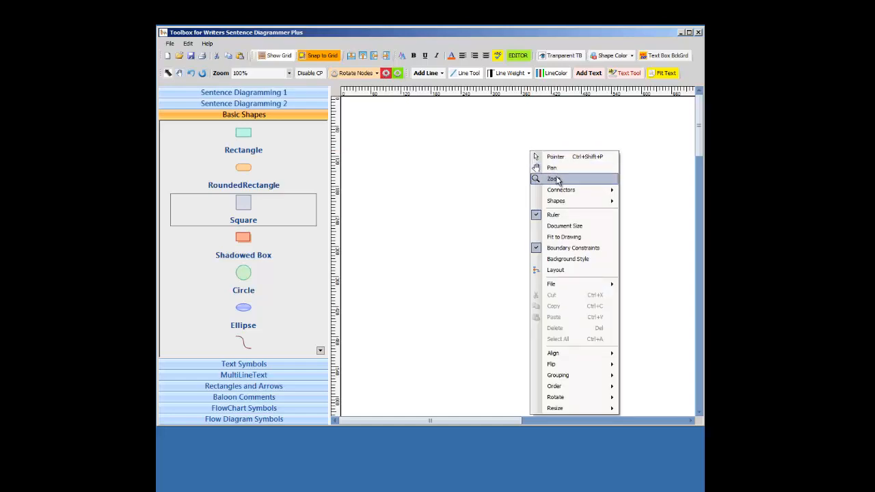
{"action": "mouse_move", "coordinate": [559, 192]}
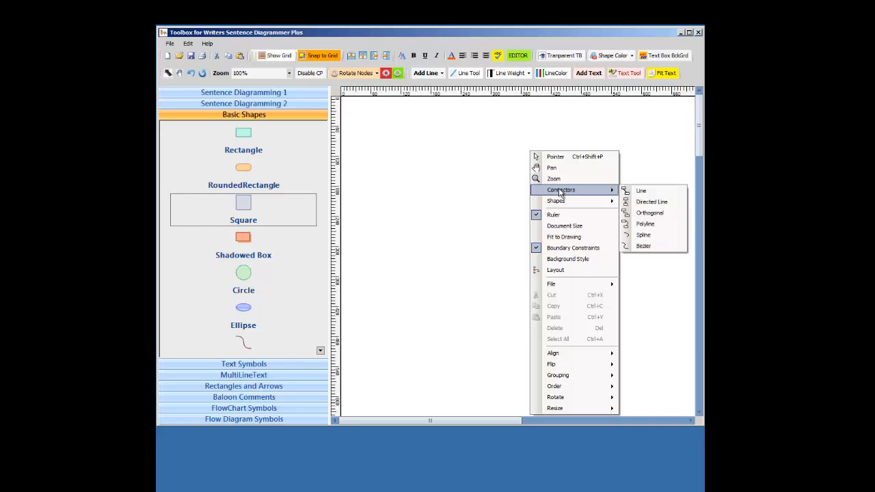
{"action": "left_click", "coordinate": [442, 155]}
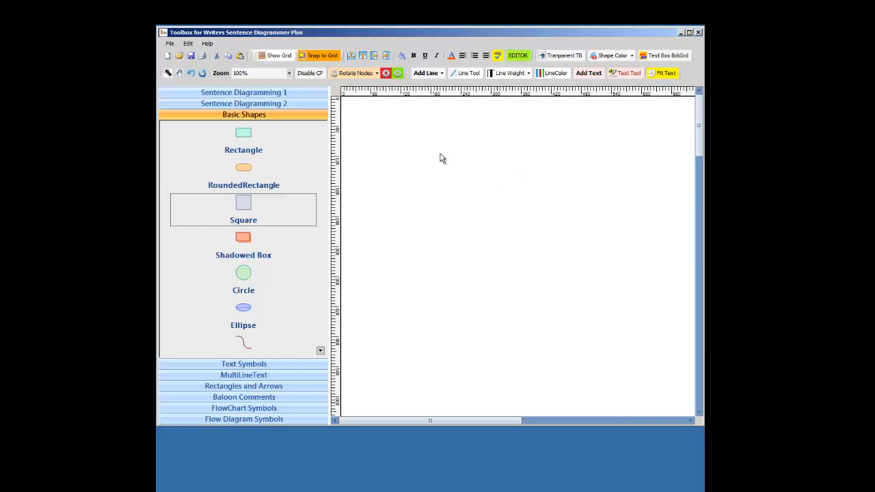
Step: Check the available zoom levels and turn on the canvas grid
{"action": "left_click", "coordinate": [290, 73]}
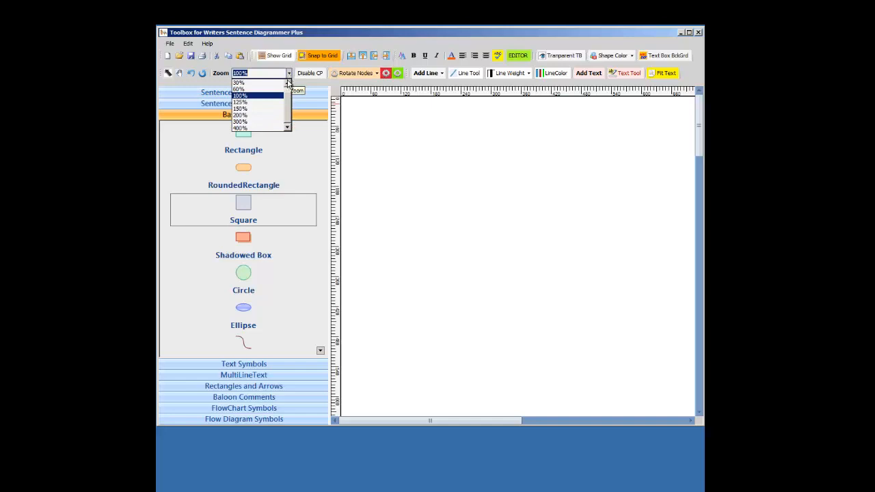
{"action": "left_click", "coordinate": [470, 157]}
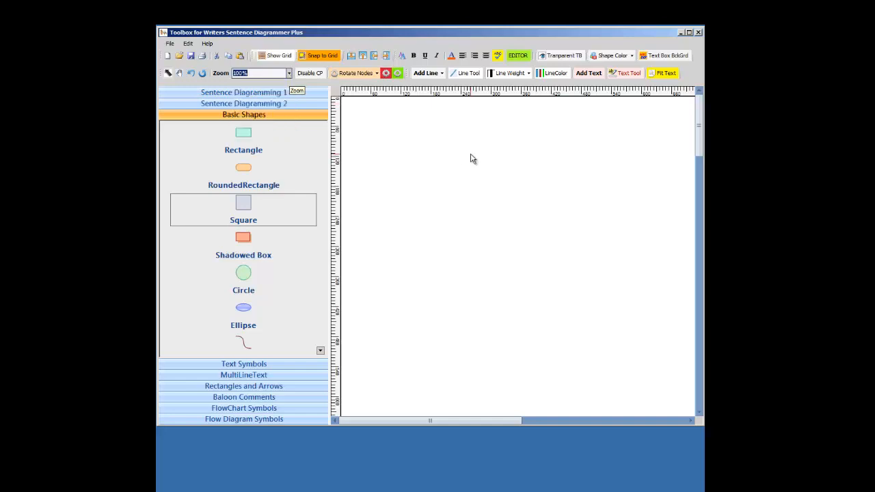
{"action": "left_click", "coordinate": [281, 56]}
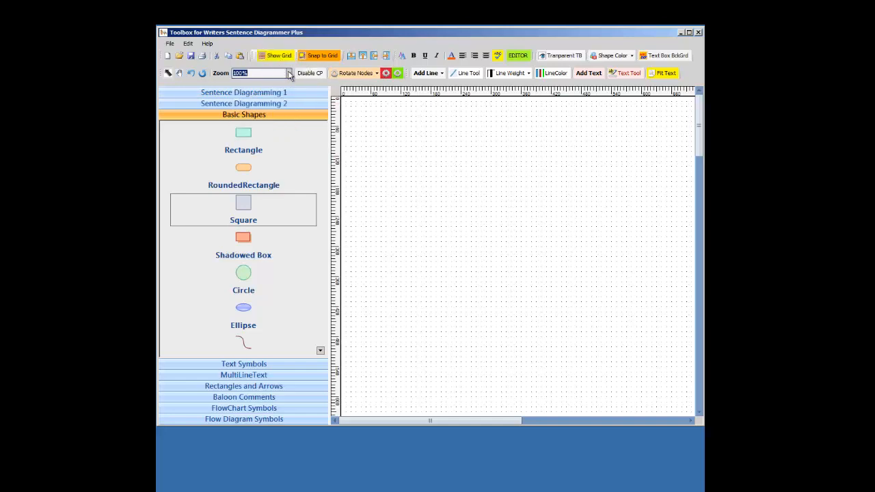
Step: View the page at 300% and 30% zoom, and return it to 100%
{"action": "left_click", "coordinate": [289, 73]}
{"action": "left_click", "coordinate": [260, 117]}
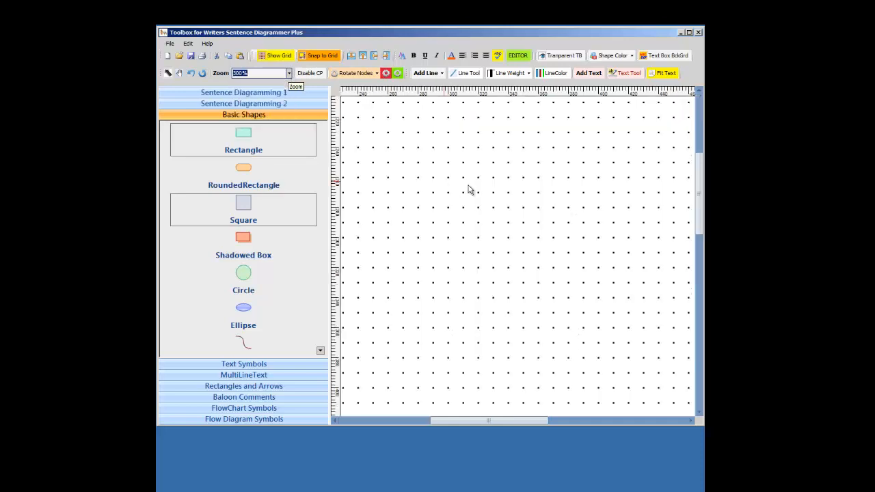
{"action": "left_click", "coordinate": [289, 73]}
{"action": "left_click", "coordinate": [276, 87]}
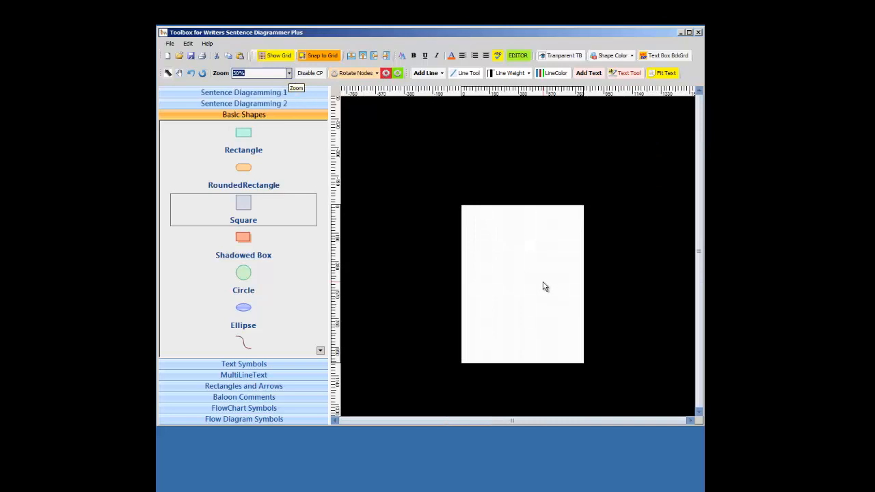
{"action": "left_click", "coordinate": [289, 73]}
{"action": "left_click", "coordinate": [276, 97]}
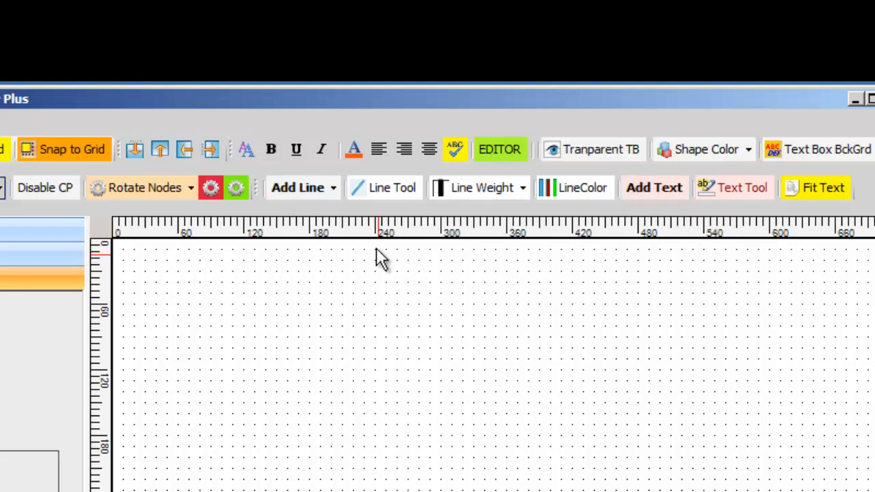
Step: Draw a horizontal line about 290 units long with the Line Tool, and delete it
{"action": "left_click", "coordinate": [391, 188]}
{"action": "left_click_drag", "start_coordinate": [397, 370], "coordinate": [713, 370]}
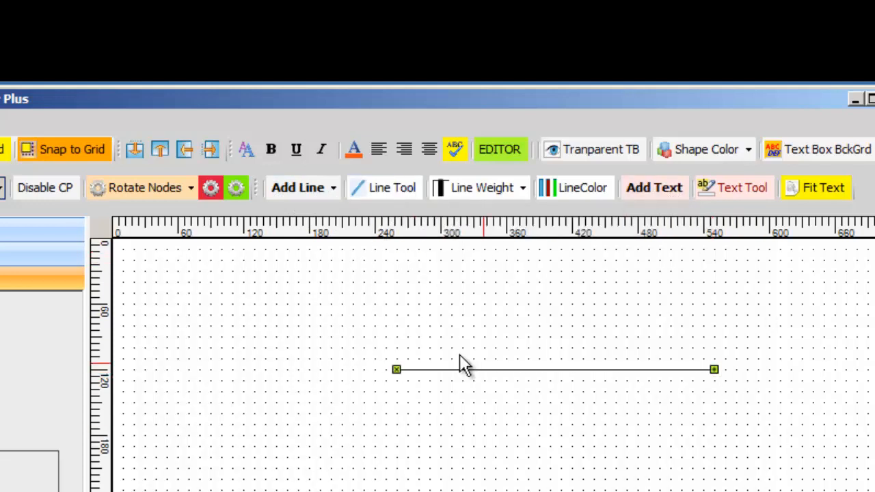
{"action": "key", "text": "Delete"}
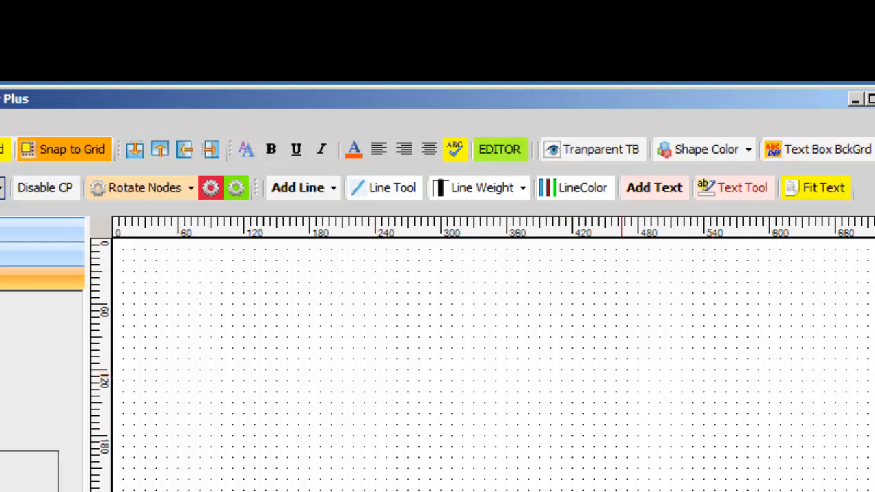
Step: Draw a text box on the canvas with the Text Tool
{"action": "left_click", "coordinate": [743, 188]}
{"action": "left_click_drag", "start_coordinate": [419, 358], "coordinate": [559, 432]}
Step: Add a preset 300-pixel line and move it about 160 units to the right on the canvas
{"action": "left_click", "coordinate": [308, 186]}
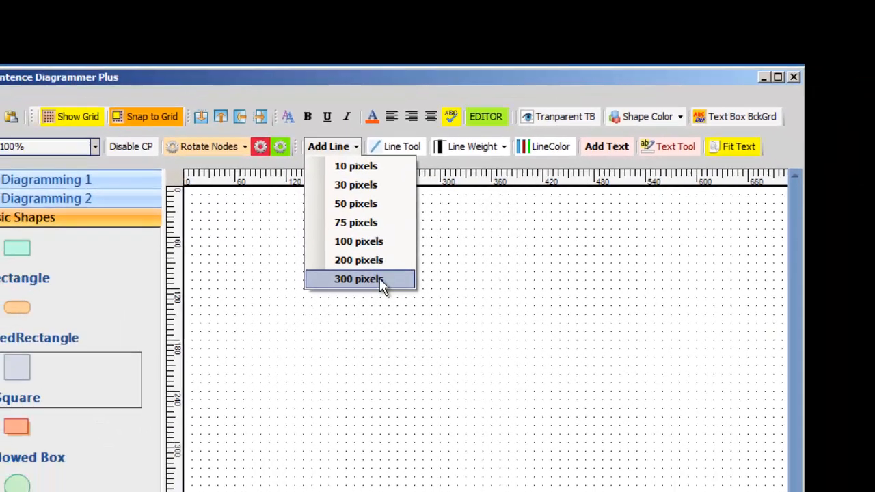
{"action": "left_click", "coordinate": [336, 357]}
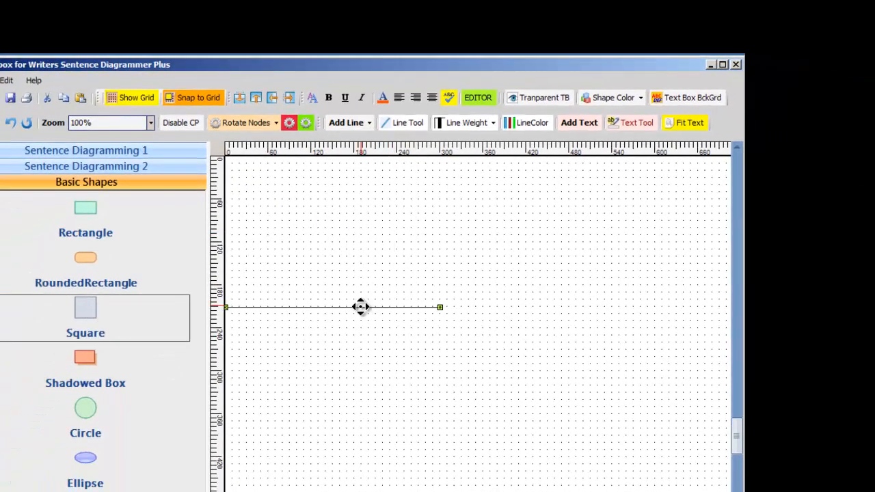
{"action": "left_click_drag", "start_coordinate": [360, 307], "coordinate": [473, 313]}
{"action": "left_click", "coordinate": [456, 313]}
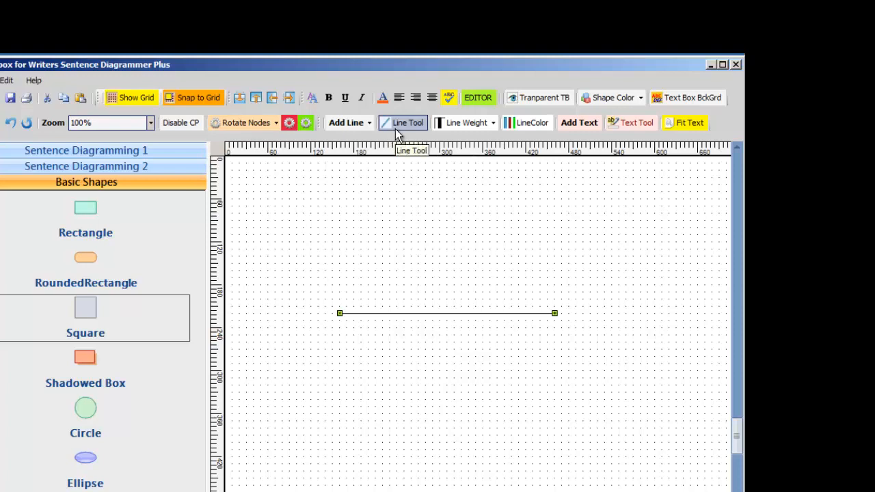
Step: Add a preset 50-pixel line to the canvas
{"action": "left_click", "coordinate": [346, 125]}
{"action": "left_click", "coordinate": [373, 156]}
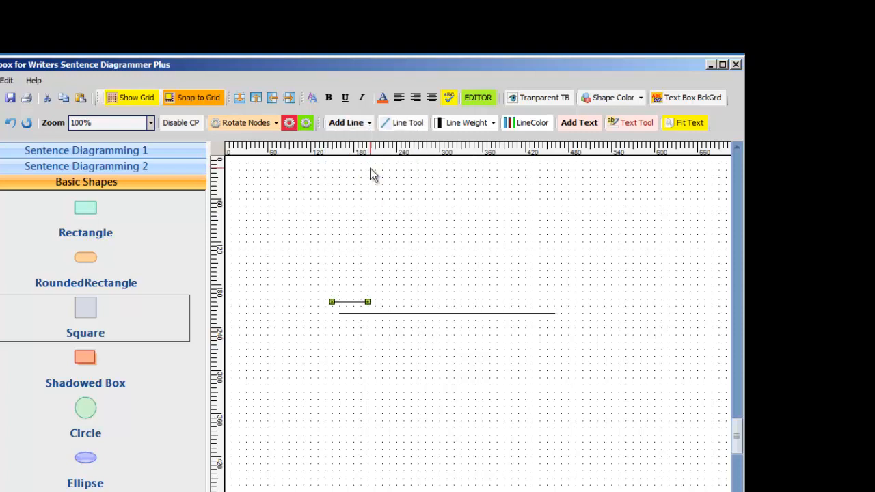
Step: Rotate the 50-pixel line by -90 degrees and place it across the long horizontal line as the subject-verb divider
{"action": "left_click", "coordinate": [276, 123]}
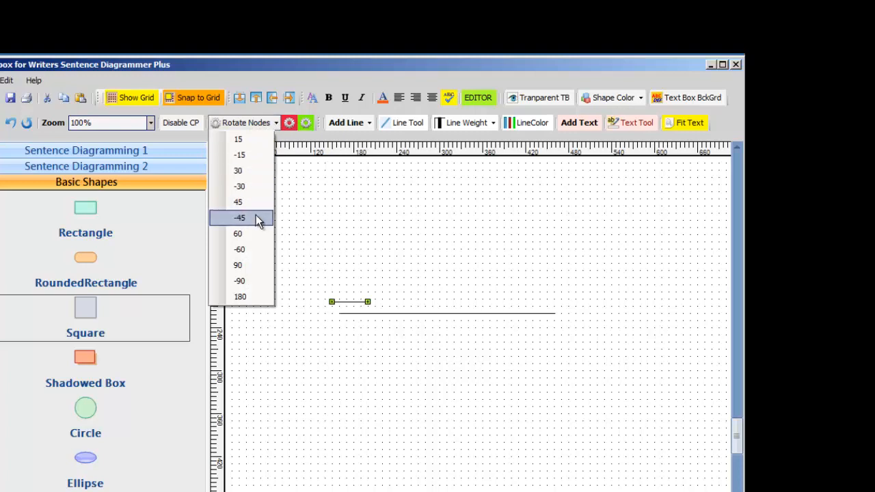
{"action": "left_click", "coordinate": [271, 279]}
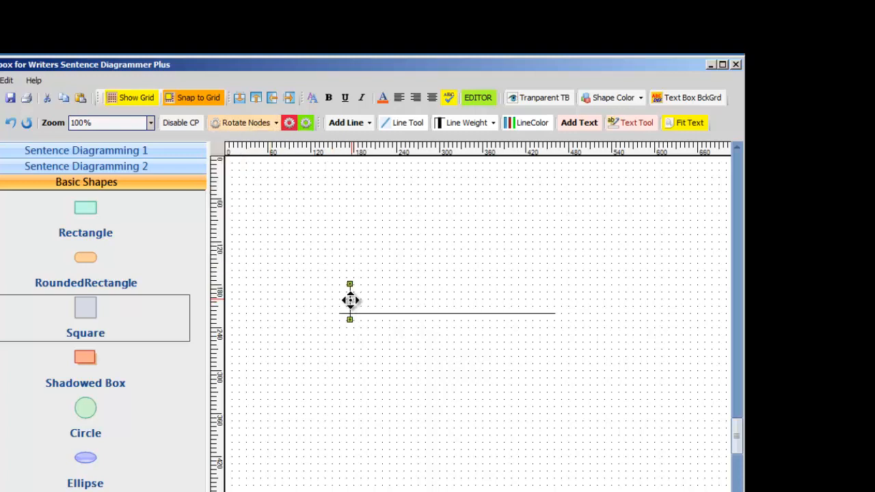
{"action": "left_click_drag", "start_coordinate": [386, 311], "coordinate": [407, 325]}
{"action": "left_click", "coordinate": [470, 348]}
{"action": "left_click", "coordinate": [404, 305]}
{"action": "left_click", "coordinate": [496, 315]}
Step: Add a preset text box to the canvas near the start of the horizontal baseline
{"action": "left_click", "coordinate": [576, 123]}
{"action": "left_click_drag", "start_coordinate": [309, 230], "coordinate": [367, 301]}
{"action": "left_click", "coordinate": [389, 354]}
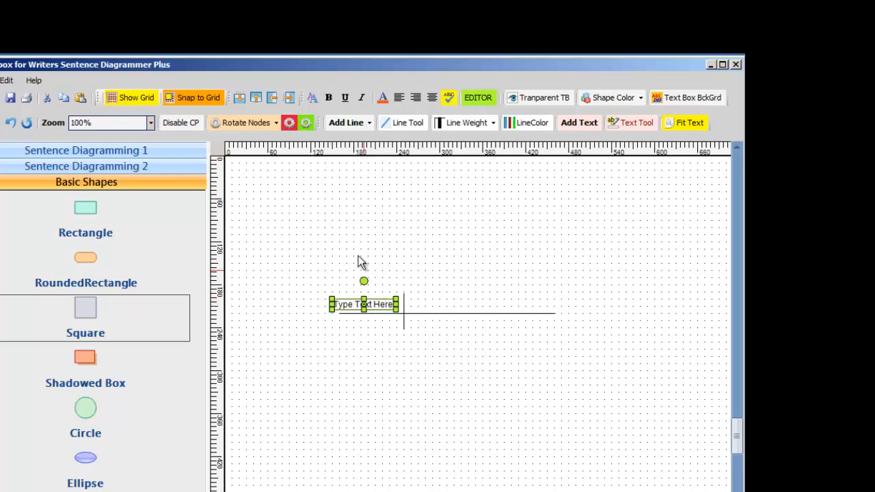
Step: Turn off grid snapping and place one text box on each side of the vertical divider, just above the baseline
{"action": "left_click", "coordinate": [197, 99]}
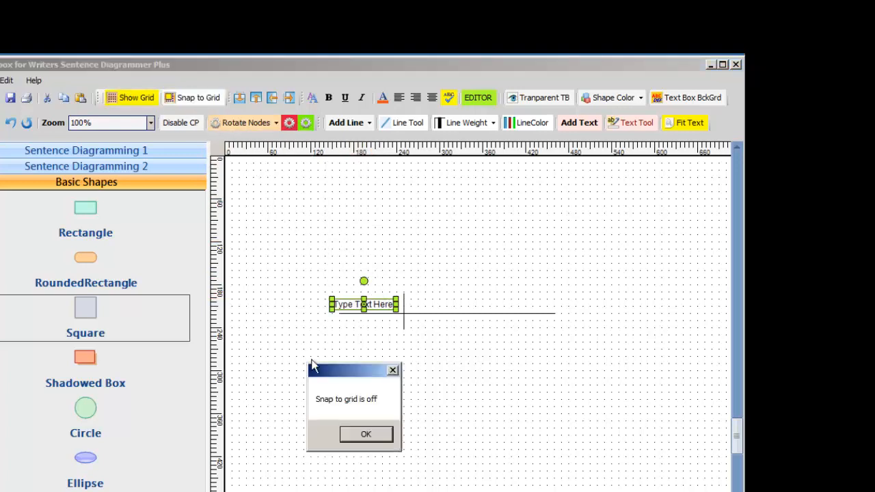
{"action": "left_click", "coordinate": [352, 437]}
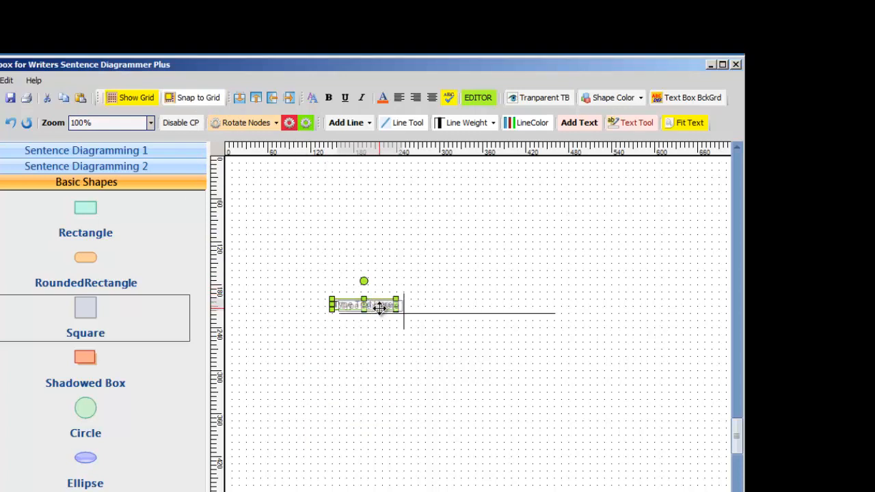
{"action": "left_click_drag", "start_coordinate": [377, 307], "coordinate": [448, 305]}
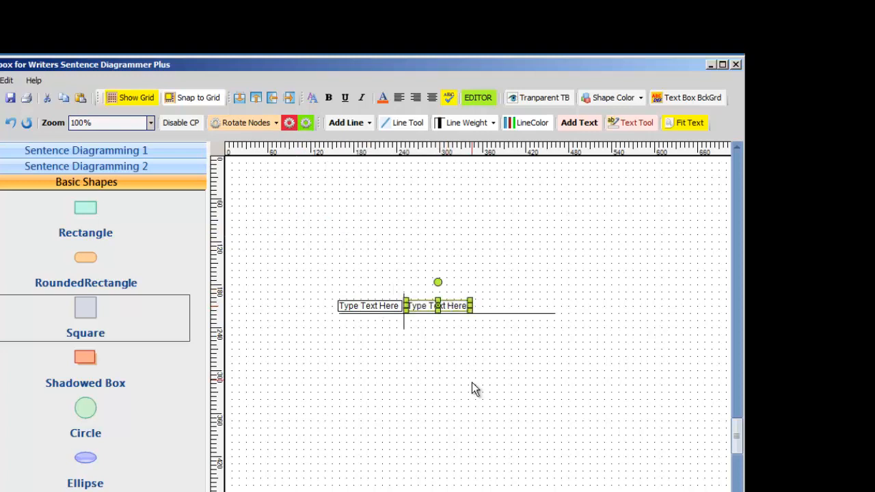
{"action": "left_click", "coordinate": [471, 385]}
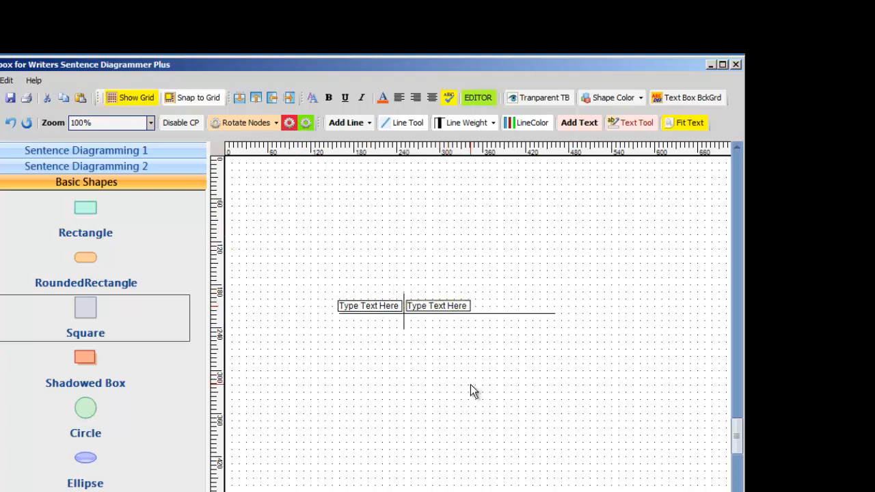
Step: Move both text boxes up into the empty area above the baseline
{"action": "left_click", "coordinate": [437, 306]}
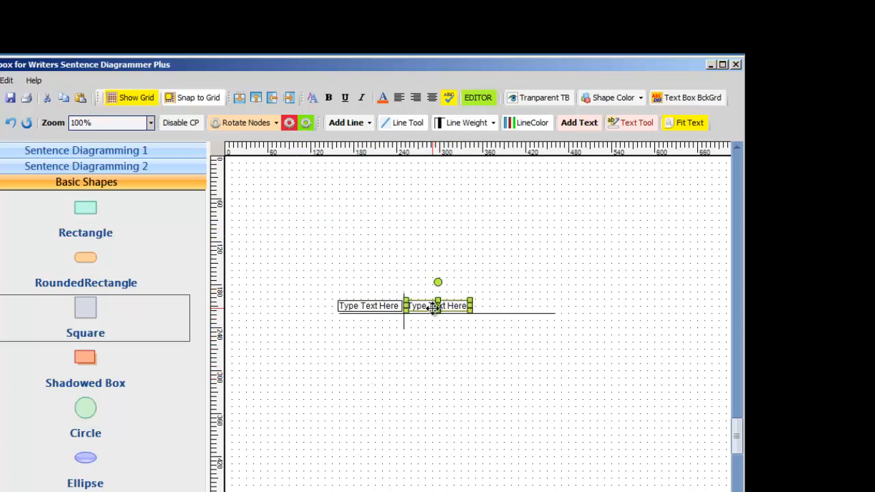
{"action": "double_click", "coordinate": [433, 308]}
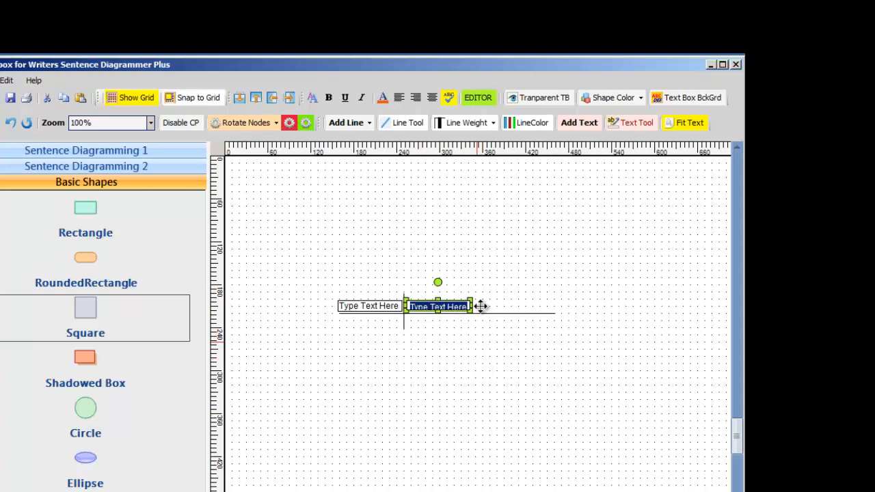
{"action": "left_click", "coordinate": [438, 309]}
{"action": "left_click_drag", "start_coordinate": [438, 309], "coordinate": [476, 240]}
{"action": "left_click_drag", "start_coordinate": [362, 303], "coordinate": [374, 238]}
Step: Enter the subject's first name in the left text box and "loves" in the right one
{"action": "double_click", "coordinate": [390, 241]}
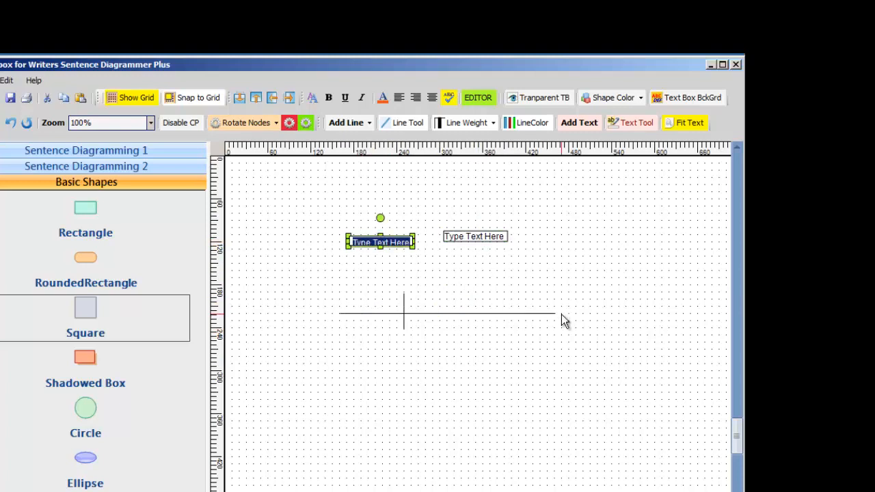
{"action": "type", "text": "Ronald"}
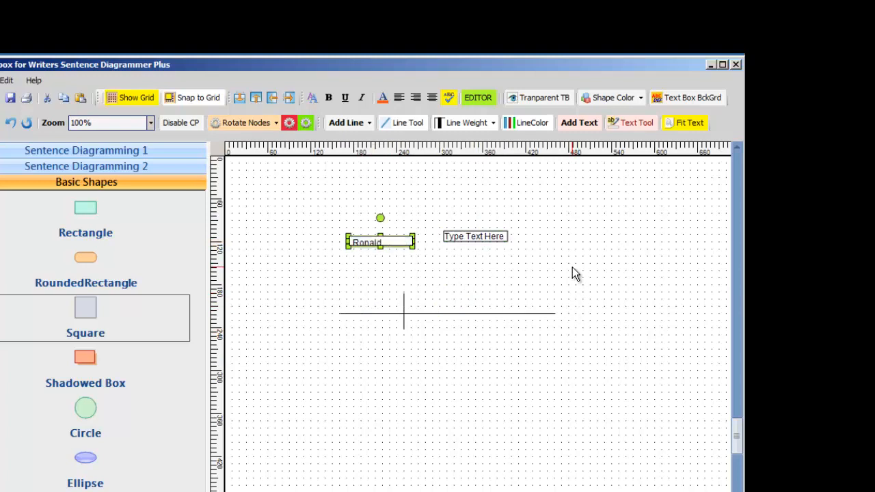
{"action": "left_click", "coordinate": [481, 236]}
{"action": "double_click", "coordinate": [481, 236]}
{"action": "key", "text": "BackSpace"}
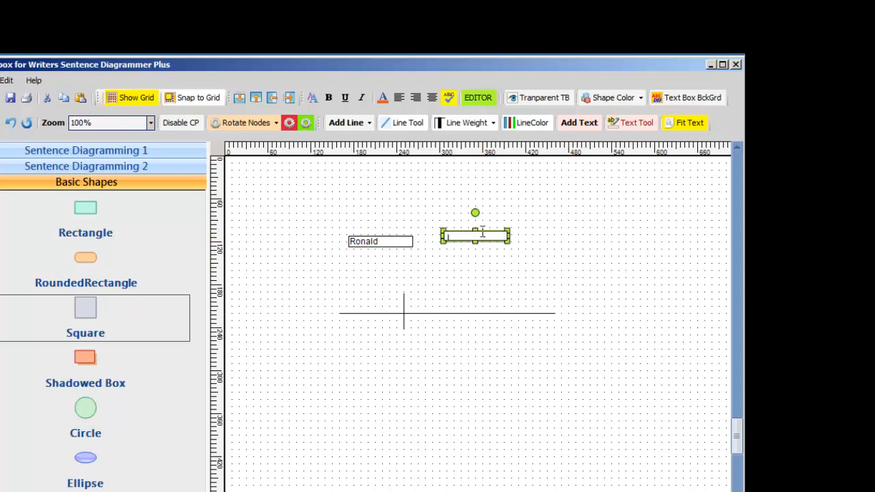
{"action": "type", "text": "loves"}
{"action": "left_click", "coordinate": [564, 255]}
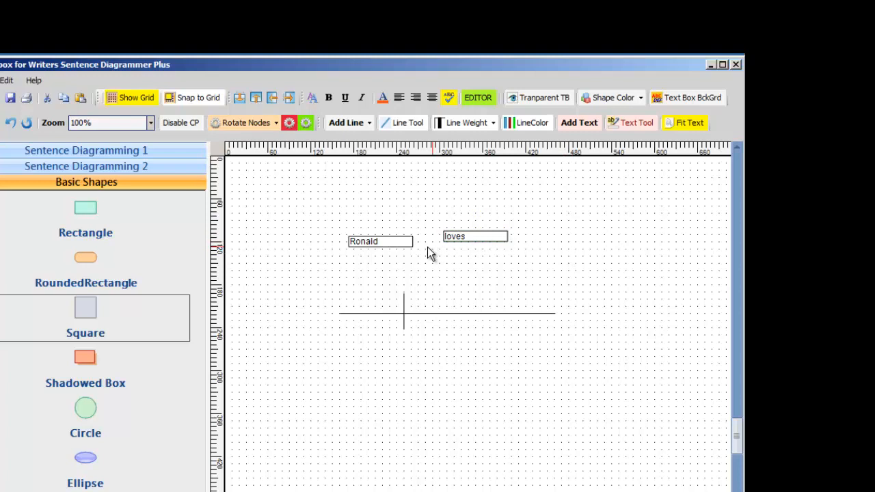
Step: Fit both text boxes to their text and place them on the baseline, subject before the divider and "loves" after it
{"action": "left_click_drag", "start_coordinate": [317, 212], "coordinate": [532, 265]}
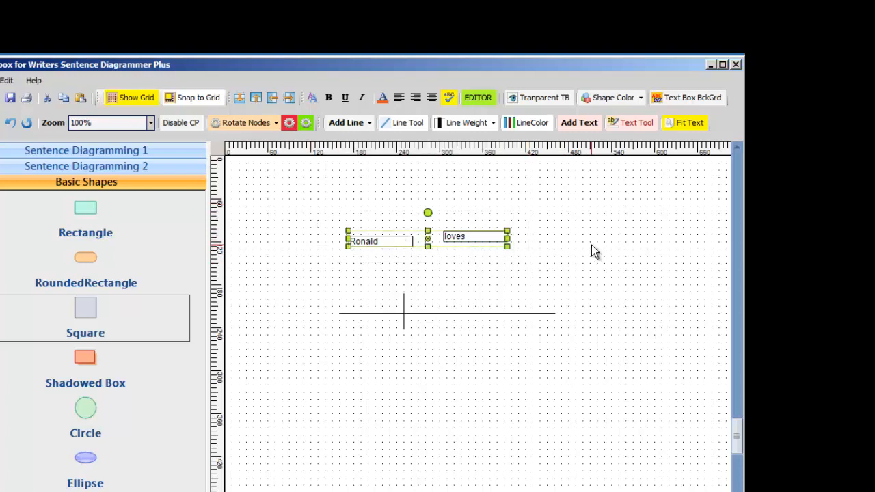
{"action": "left_click", "coordinate": [684, 123]}
{"action": "left_click", "coordinate": [493, 254]}
{"action": "left_click_drag", "start_coordinate": [388, 241], "coordinate": [391, 307]}
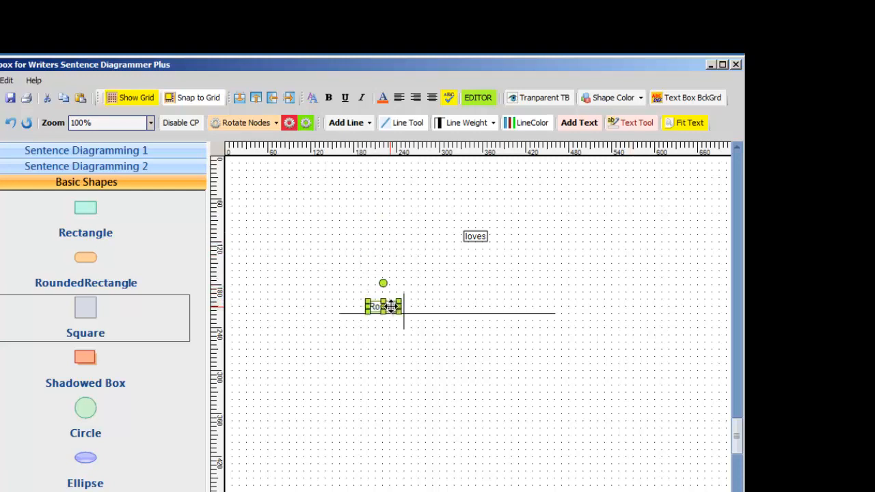
{"action": "left_click_drag", "start_coordinate": [475, 236], "coordinate": [422, 305]}
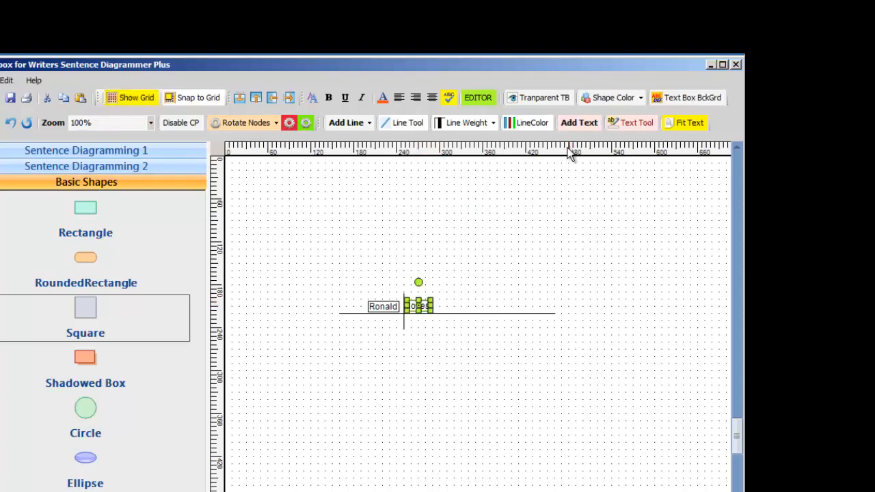
Step: Add a text box reading "school", fit it to its text, and place it on the baseline after "loves"
{"action": "left_click_drag", "start_coordinate": [290, 224], "coordinate": [554, 242]}
{"action": "double_click", "coordinate": [554, 245]}
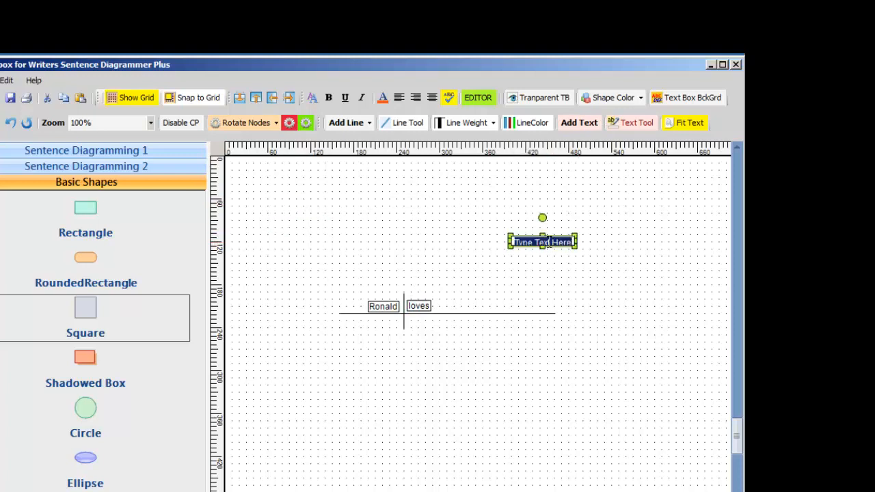
{"action": "type", "text": "school"}
{"action": "left_click", "coordinate": [702, 121]}
{"action": "left_click_drag", "start_coordinate": [547, 244], "coordinate": [462, 309]}
{"action": "left_click", "coordinate": [490, 245]}
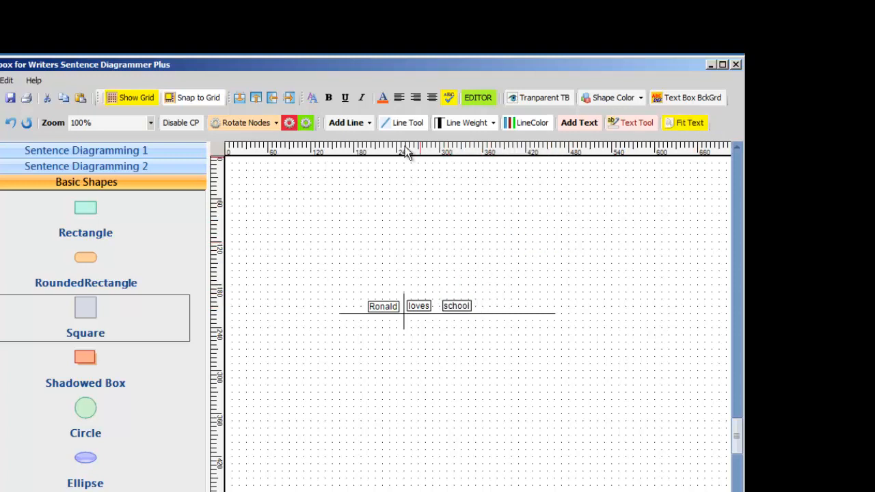
Step: Add a 30-pixel line rotated 90 degrees between "loves" and "school", and make the three text boxes transparent
{"action": "left_click", "coordinate": [347, 123]}
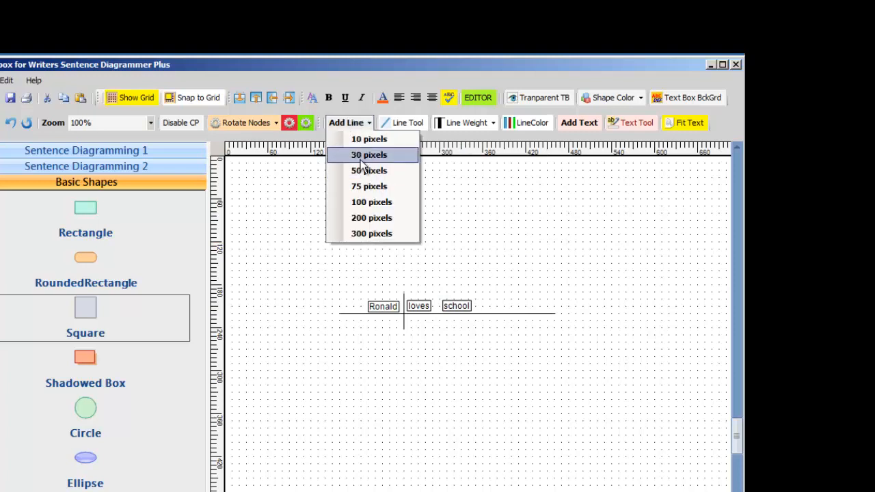
{"action": "left_click", "coordinate": [362, 156]}
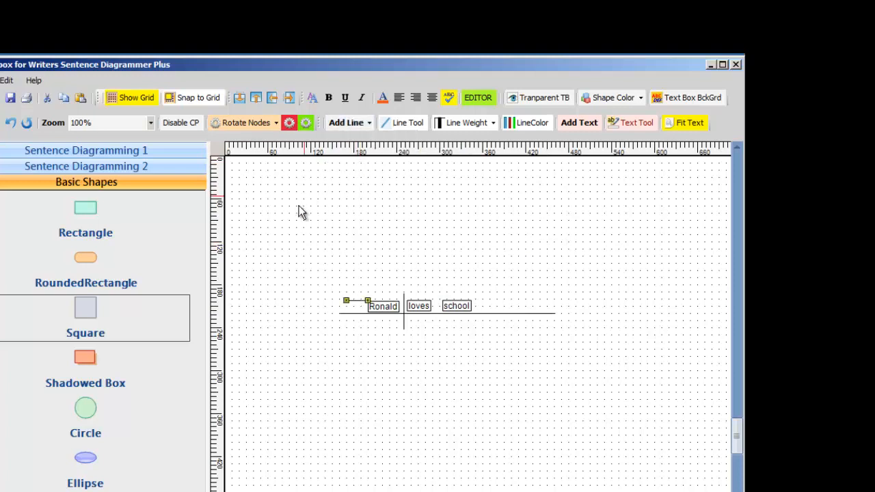
{"action": "left_click", "coordinate": [263, 123]}
{"action": "left_click", "coordinate": [237, 264]}
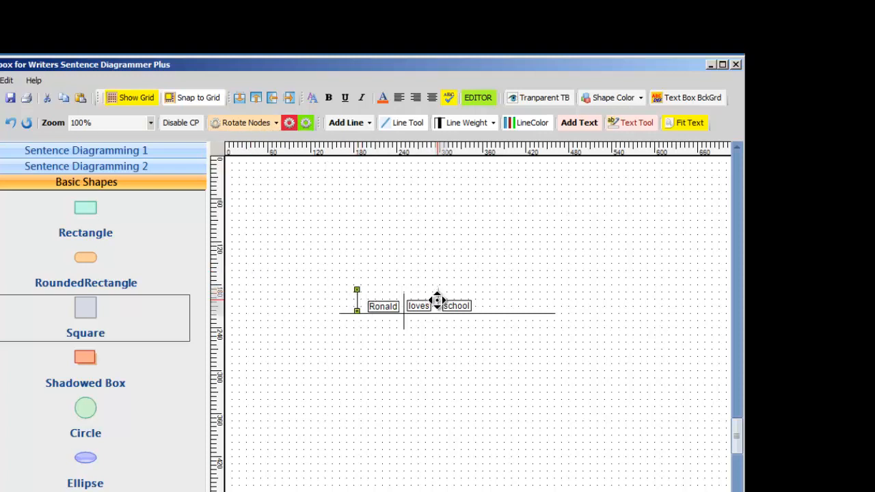
{"action": "left_click_drag", "start_coordinate": [436, 302], "coordinate": [438, 302]}
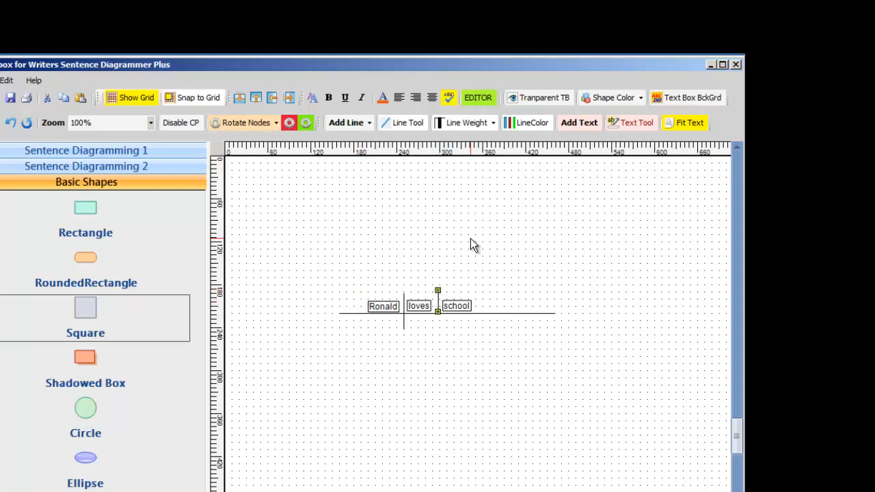
{"action": "left_click", "coordinate": [535, 257]}
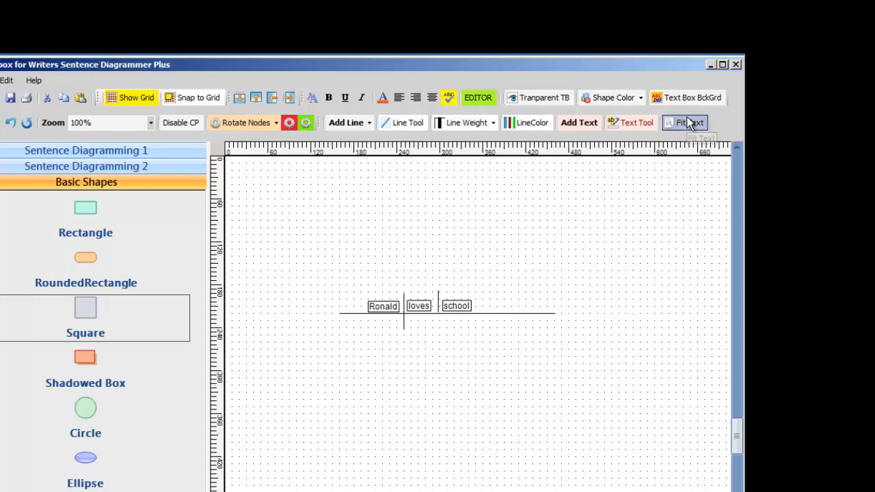
{"action": "left_click", "coordinate": [526, 97]}
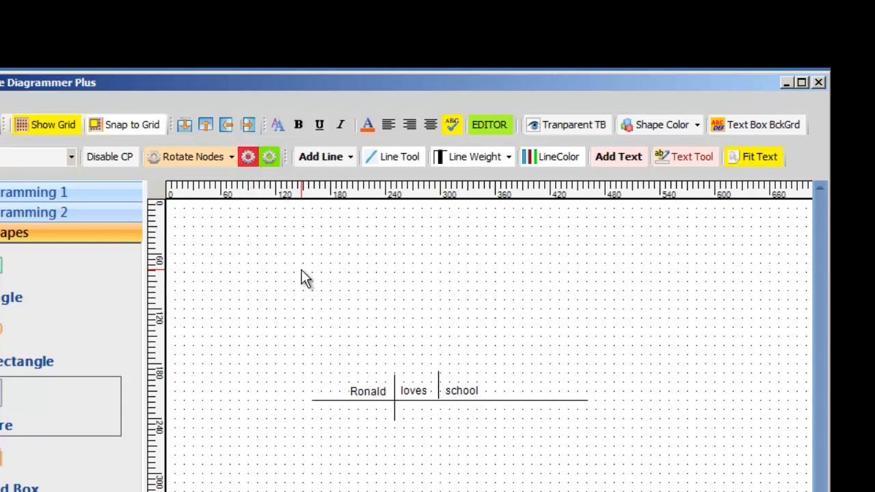
Step: Try small-increment rotation in both directions on a new 50-pixel line above the diagram, and delete the line
{"action": "left_click", "coordinate": [339, 159]}
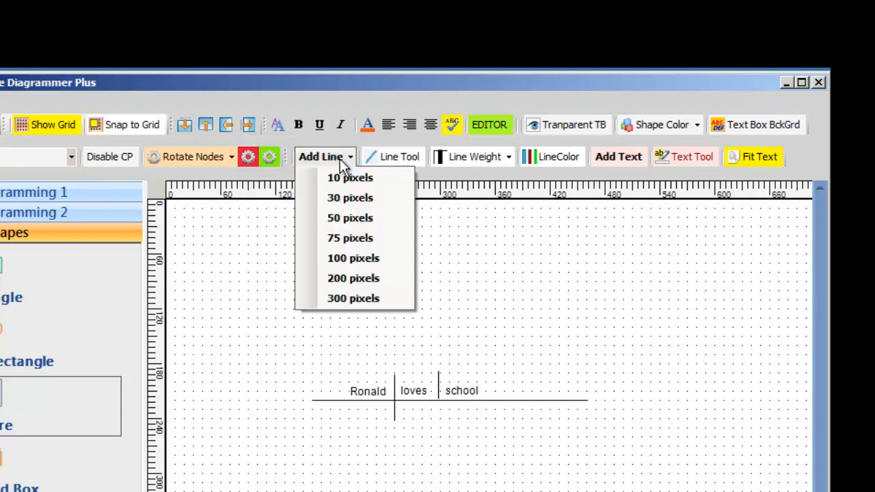
{"action": "left_click", "coordinate": [335, 219]}
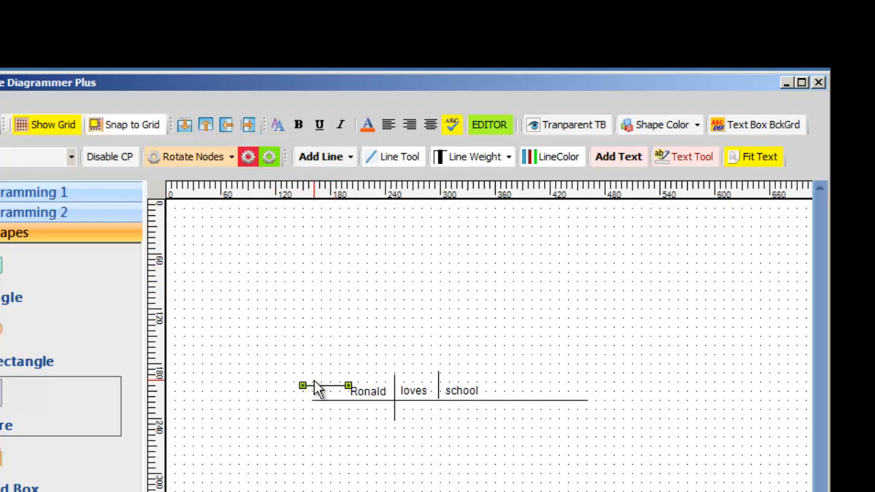
{"action": "left_click_drag", "start_coordinate": [313, 386], "coordinate": [304, 279]}
{"action": "left_click", "coordinate": [248, 157]}
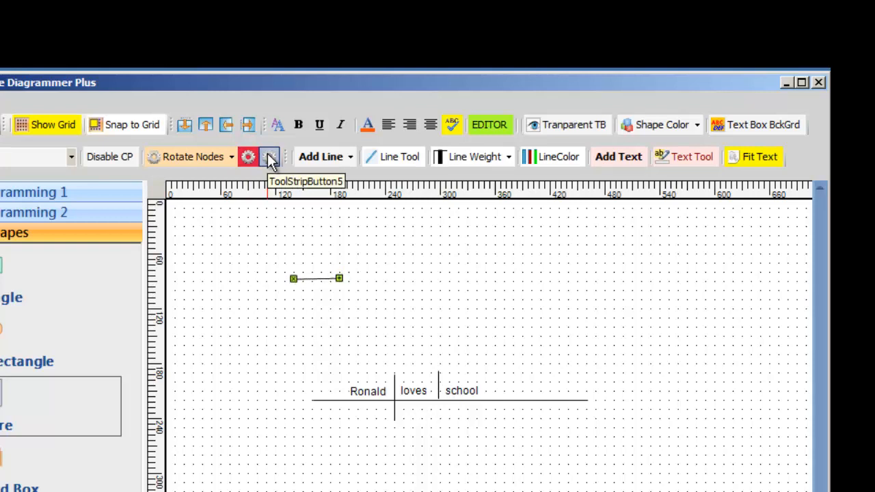
{"action": "left_click", "coordinate": [270, 159]}
{"action": "left_click_drag", "start_coordinate": [386, 251], "coordinate": [218, 305]}
{"action": "key", "text": "Delete"}
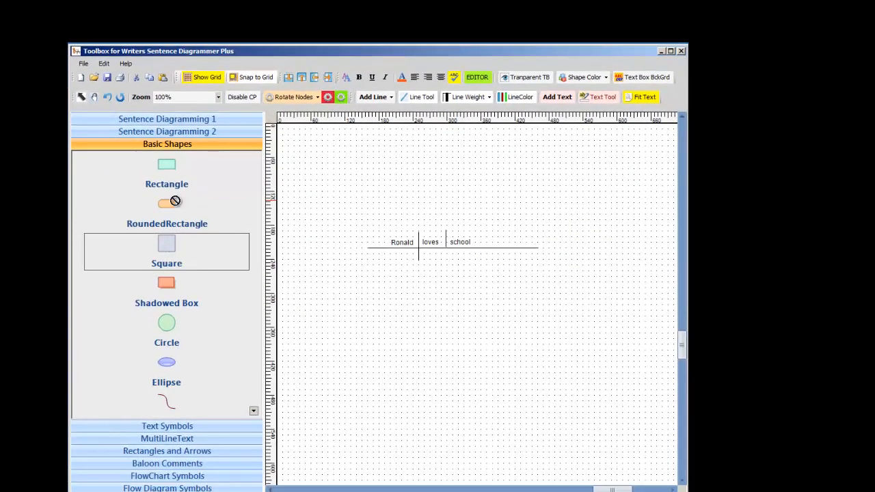
Step: Place a rounded rectangle above the sentence diagram and rotate it counterclockwise in small increments
{"action": "left_click_drag", "start_coordinate": [175, 200], "coordinate": [390, 184]}
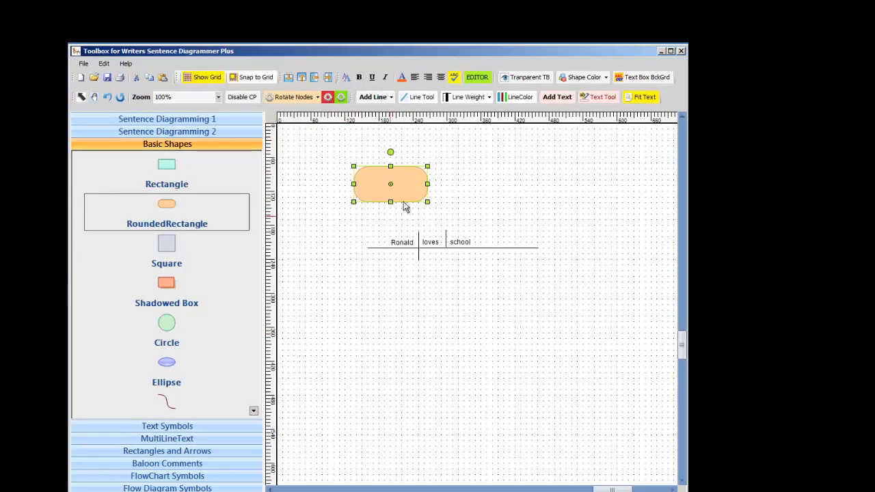
{"action": "left_click", "coordinate": [328, 96]}
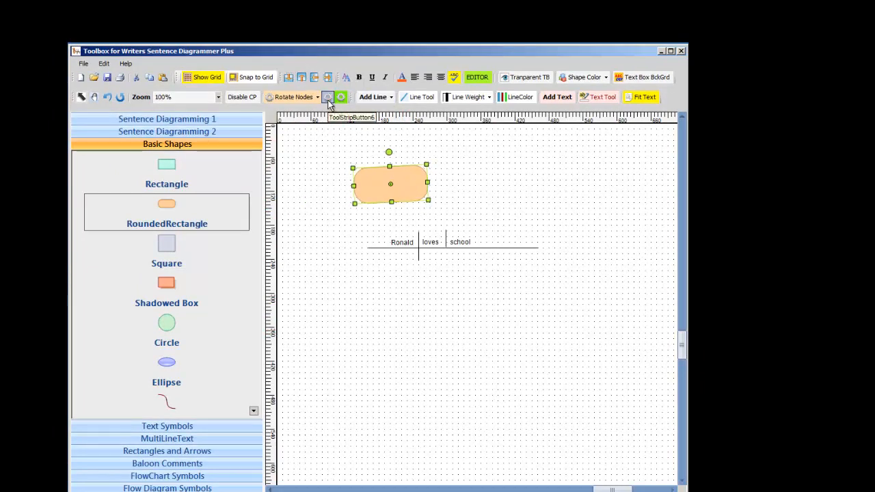
{"action": "left_click", "coordinate": [329, 100]}
{"action": "left_click", "coordinate": [328, 101]}
{"action": "left_click", "coordinate": [328, 101]}
{"action": "left_click", "coordinate": [329, 100]}
{"action": "left_click", "coordinate": [328, 101]}
{"action": "left_click", "coordinate": [329, 101]}
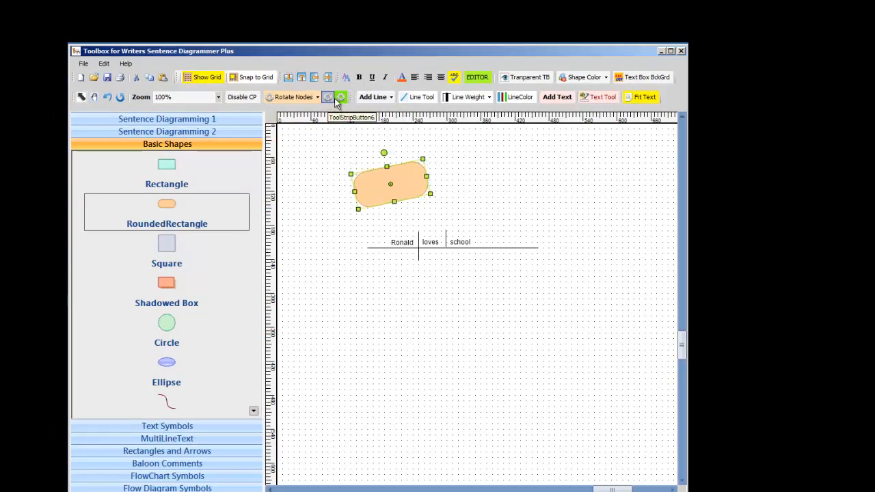
Step: Rotate the rounded rectangle clockwise in small increments until it is level, and deselect it
{"action": "left_click", "coordinate": [342, 101]}
{"action": "left_click", "coordinate": [342, 101]}
{"action": "left_click", "coordinate": [342, 101]}
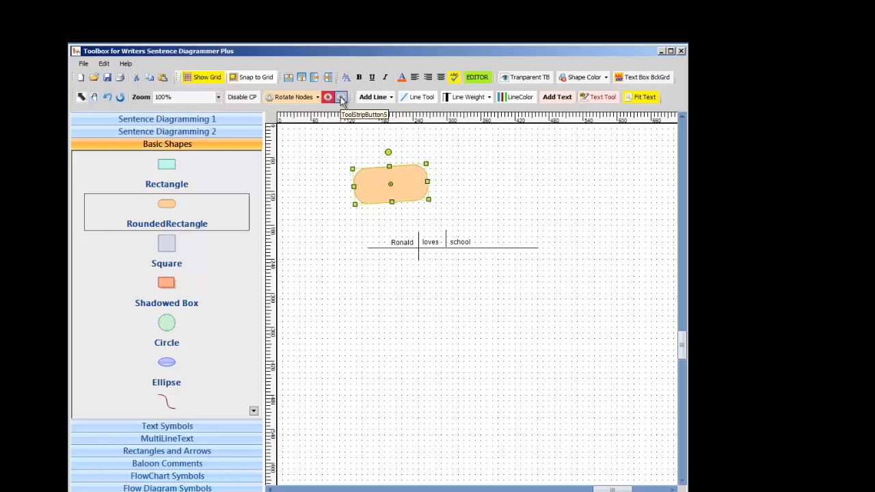
{"action": "left_click", "coordinate": [342, 101]}
{"action": "left_click", "coordinate": [341, 100]}
{"action": "left_click", "coordinate": [342, 100]}
{"action": "left_click", "coordinate": [342, 100]}
{"action": "left_click", "coordinate": [483, 169]}
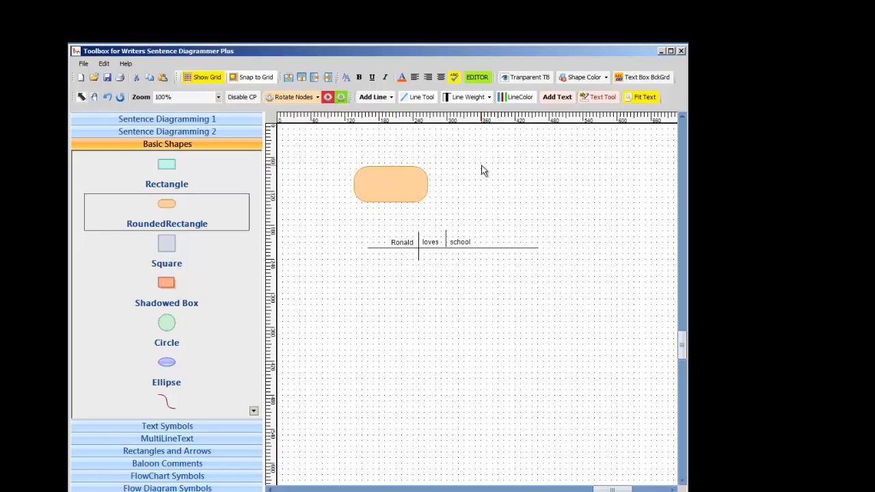
Step: Draw a long freehand line beside the rounded rectangle with the Line Tool and move it slightly upward
{"action": "left_click", "coordinate": [391, 97]}
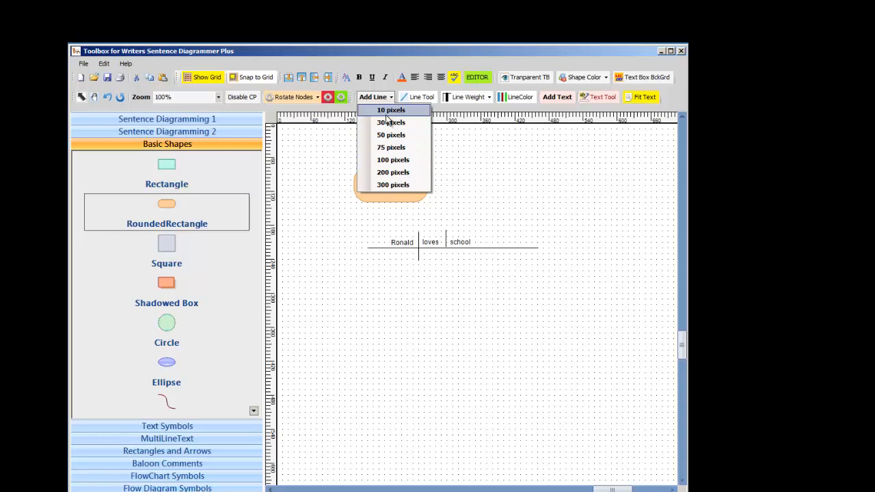
{"action": "left_click", "coordinate": [418, 100]}
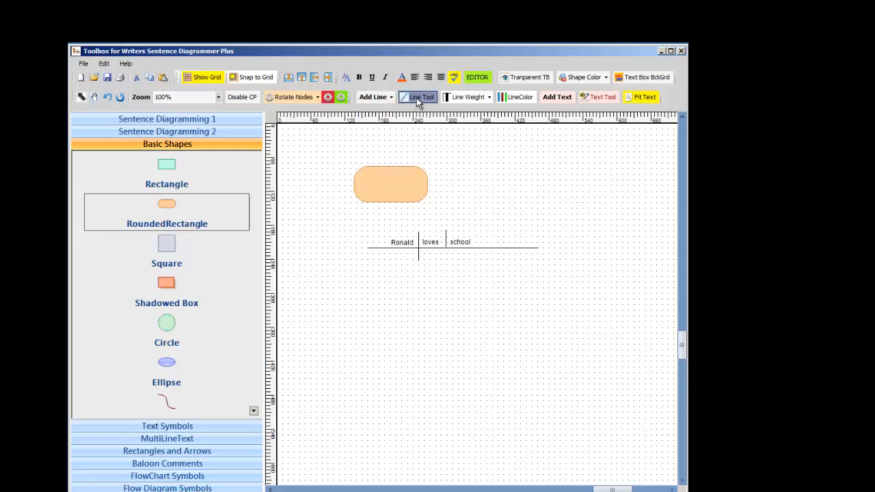
{"action": "left_click_drag", "start_coordinate": [465, 172], "coordinate": [606, 174]}
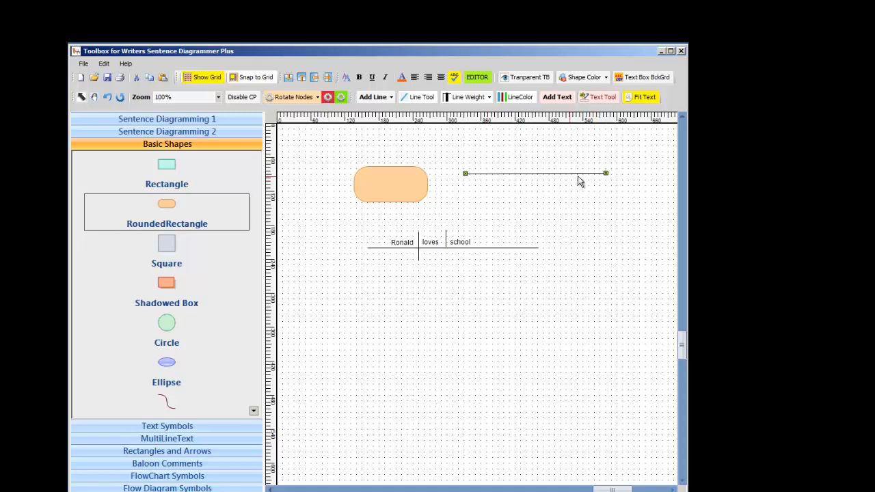
{"action": "left_click_drag", "start_coordinate": [551, 174], "coordinate": [549, 156]}
Step: Turn on snap to grid and replace the uneven line with a horizontal Line Tool line about 170 pixels long
{"action": "left_click", "coordinate": [252, 79]}
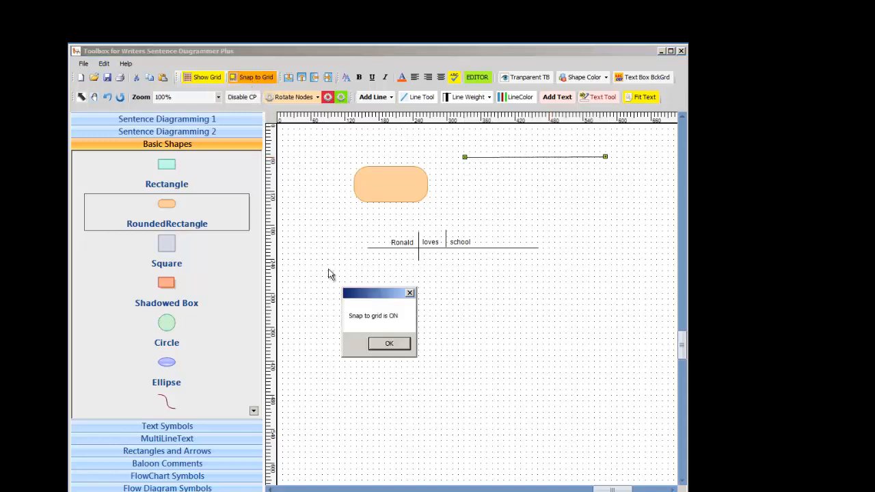
{"action": "left_click", "coordinate": [388, 346]}
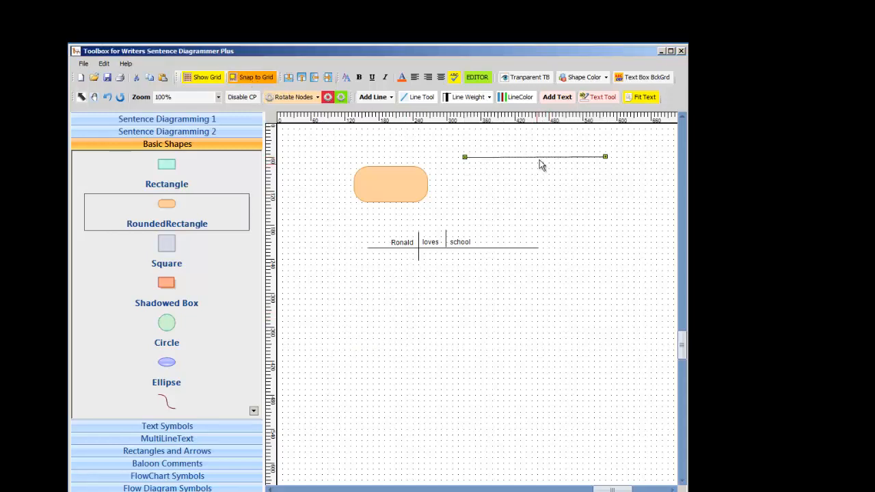
{"action": "key", "text": "Delete"}
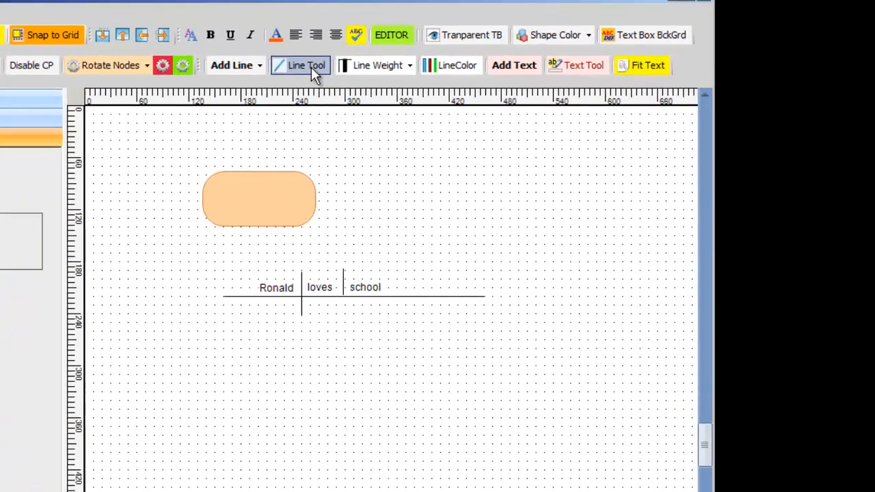
{"action": "left_click", "coordinate": [417, 97]}
{"action": "left_click_drag", "start_coordinate": [302, 164], "coordinate": [513, 164]}
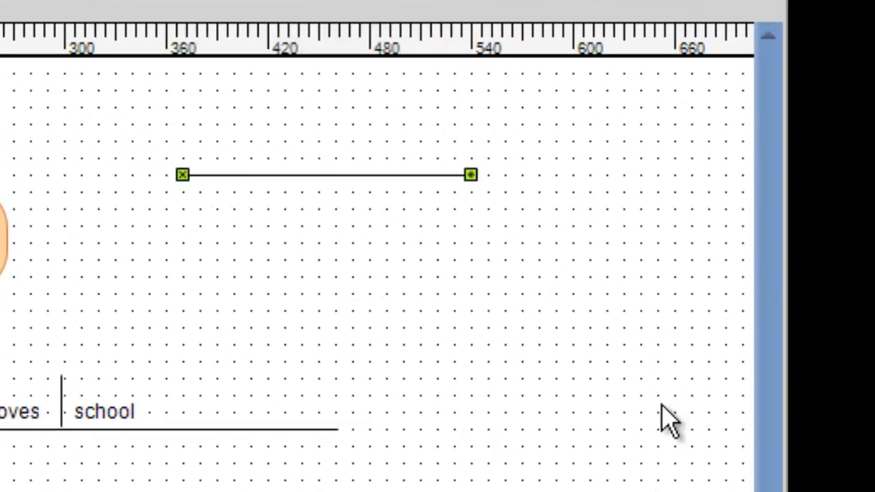
{"action": "left_click", "coordinate": [661, 405]}
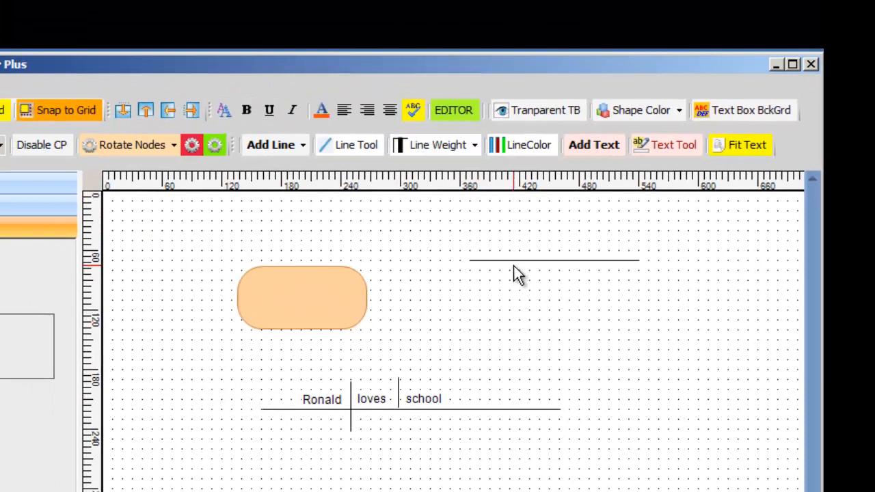
Step: Give the new horizontal line a heavier line weight and color it red
{"action": "left_click", "coordinate": [520, 260]}
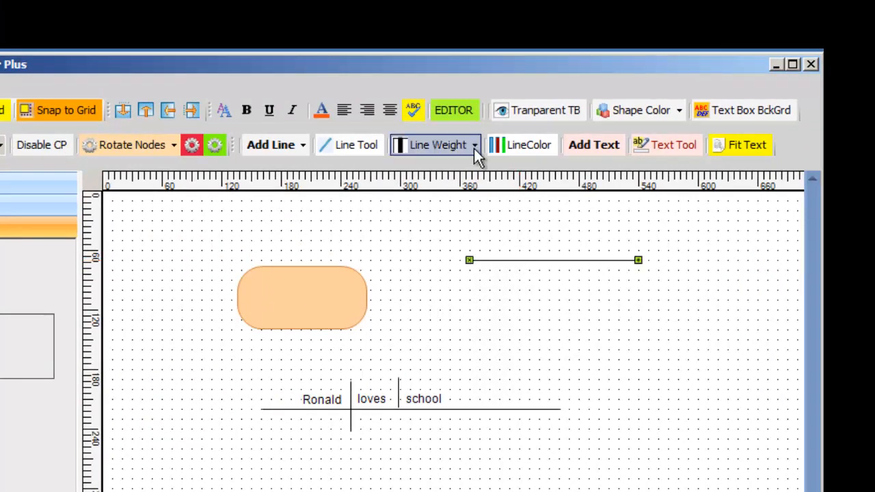
{"action": "left_click", "coordinate": [474, 145]}
{"action": "left_click", "coordinate": [452, 254]}
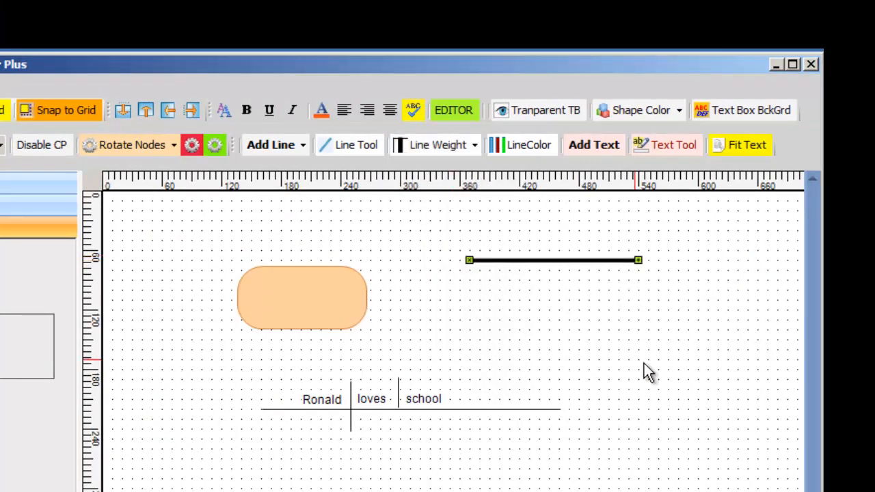
{"action": "left_click", "coordinate": [539, 149]}
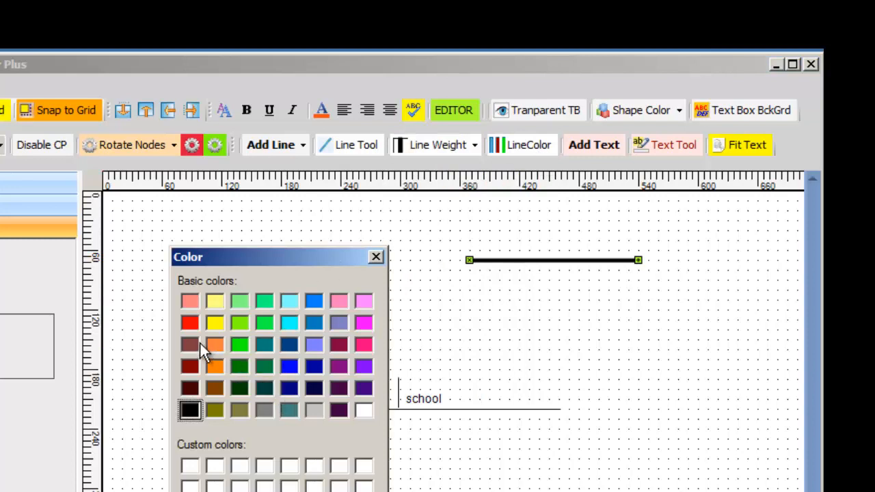
{"action": "left_click", "coordinate": [189, 322]}
{"action": "key", "text": "Return"}
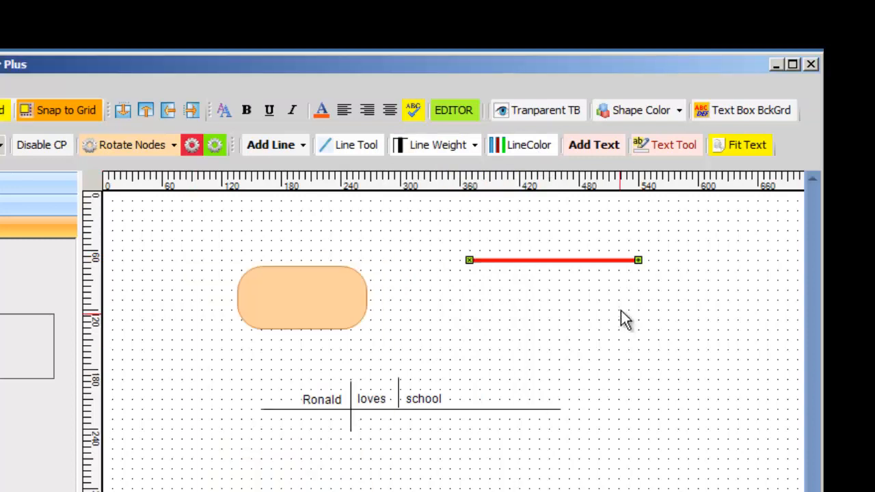
Step: Move the red line down toward the sentence diagram and back up beside the rounded rectangle
{"action": "left_click", "coordinate": [621, 315]}
{"action": "left_click_drag", "start_coordinate": [580, 260], "coordinate": [604, 337]}
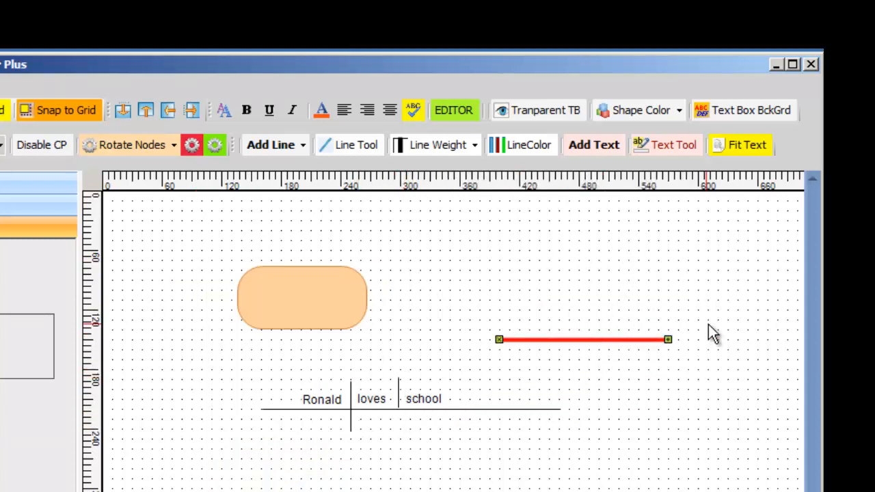
{"action": "left_click_drag", "start_coordinate": [642, 336], "coordinate": [634, 277]}
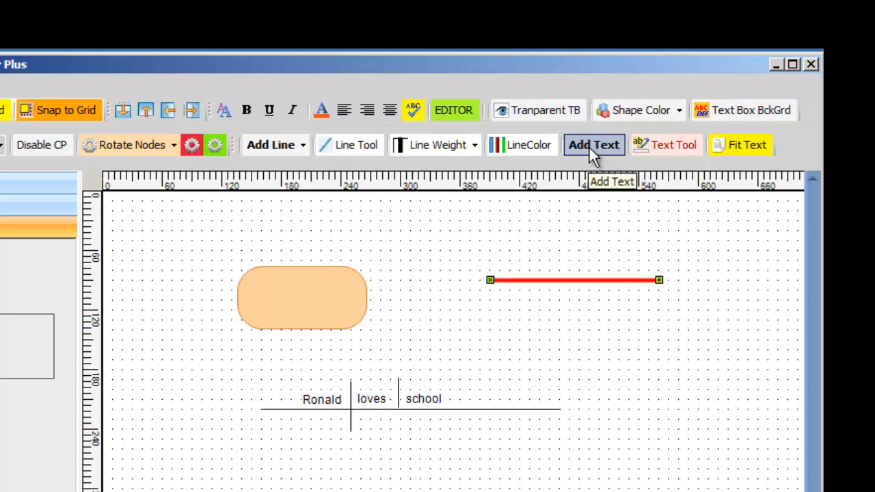
Step: Add a text box inside the rounded rectangle and set its text to "Hello World!"
{"action": "left_click", "coordinate": [592, 147]}
{"action": "left_click_drag", "start_coordinate": [235, 289], "coordinate": [324, 299]}
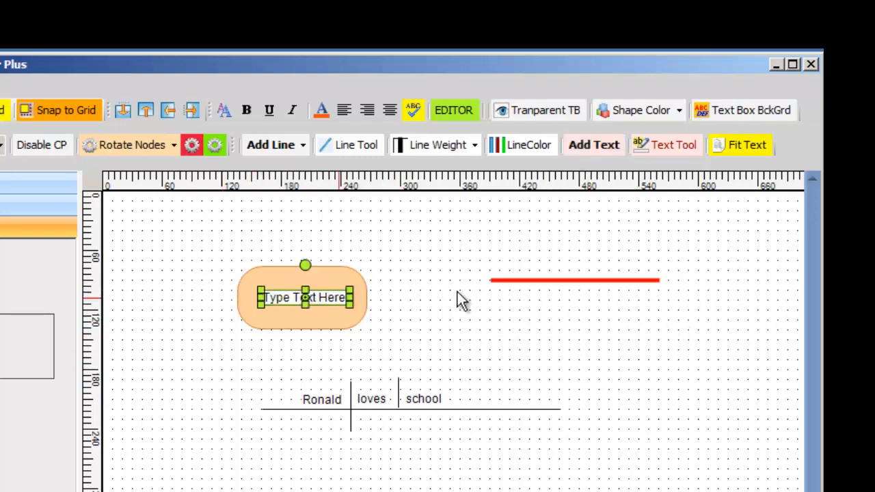
{"action": "double_click", "coordinate": [334, 299]}
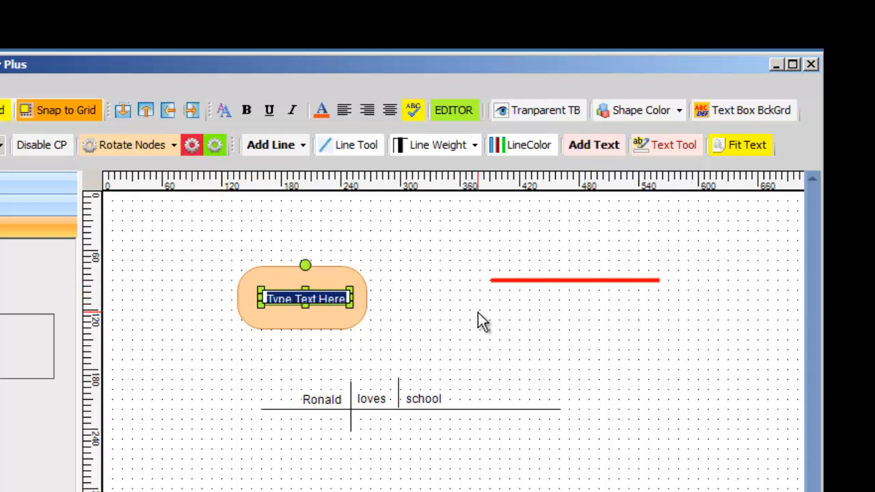
{"action": "type", "text": "Hello World!"}
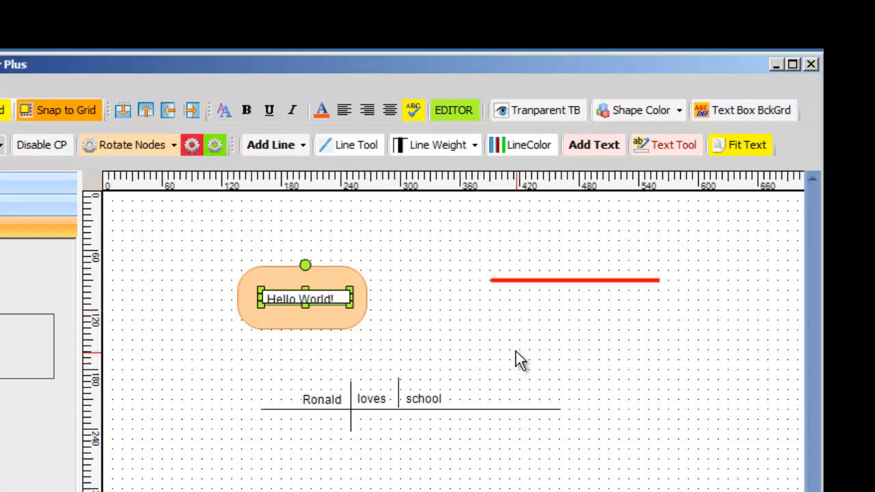
{"action": "left_click", "coordinate": [508, 328]}
Step: Try transparency and small moves on the "Hello World!" text box, and delete it with the rounded rectangle and red line
{"action": "left_click", "coordinate": [340, 297]}
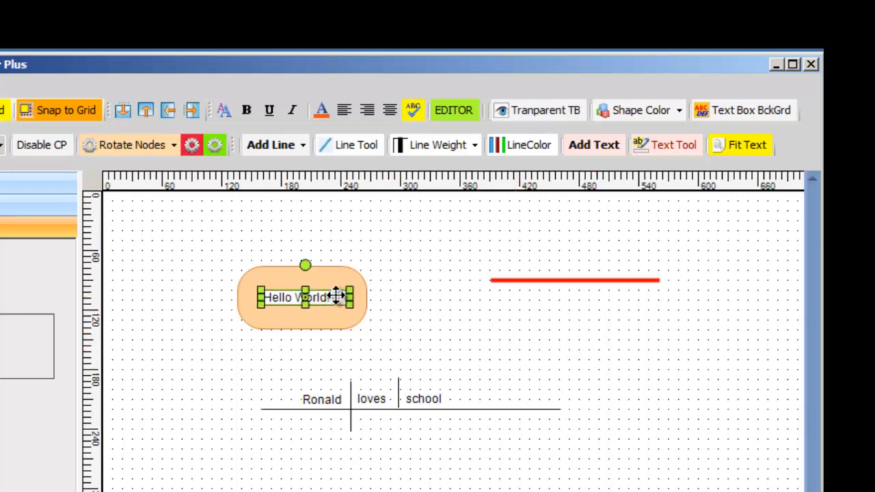
{"action": "left_click", "coordinate": [548, 113]}
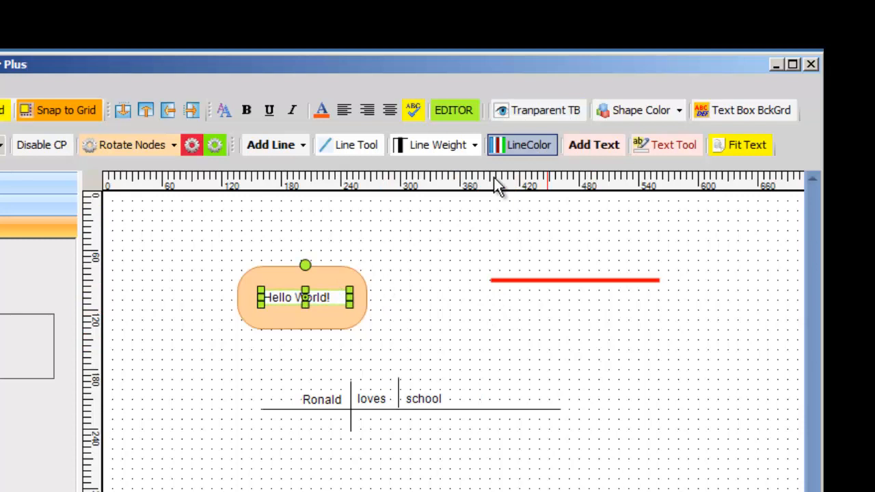
{"action": "left_click", "coordinate": [431, 287]}
{"action": "left_click", "coordinate": [340, 296]}
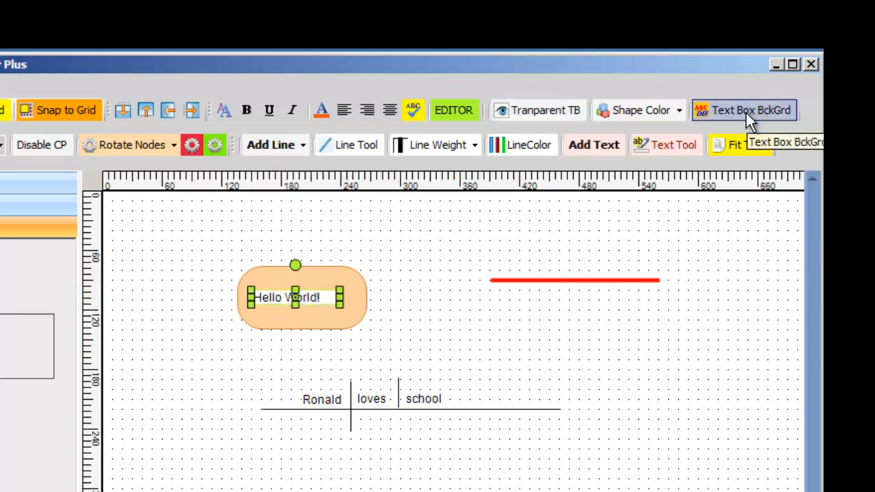
{"action": "left_click_drag", "start_coordinate": [307, 301], "coordinate": [316, 315]}
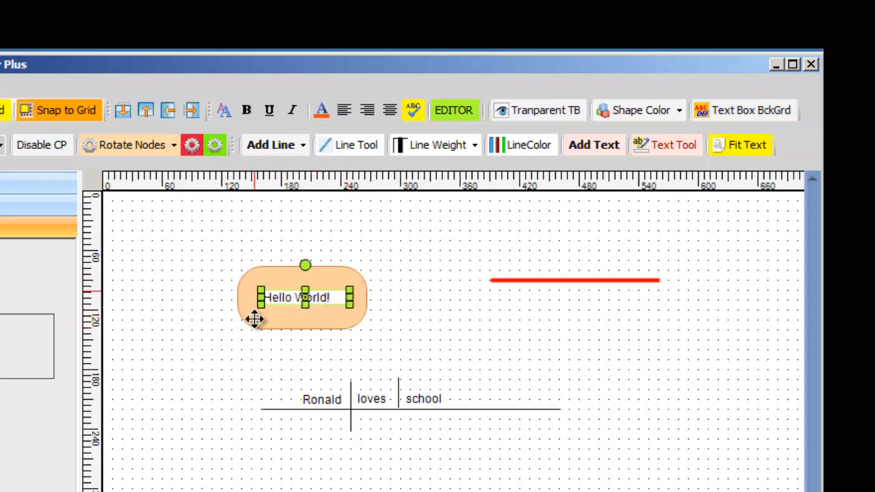
{"action": "key", "text": "Delete"}
Step: Draw a box about 190 by 110 pixels with the Text Tool, view its text editing options, and leave it empty
{"action": "left_click", "coordinate": [672, 152]}
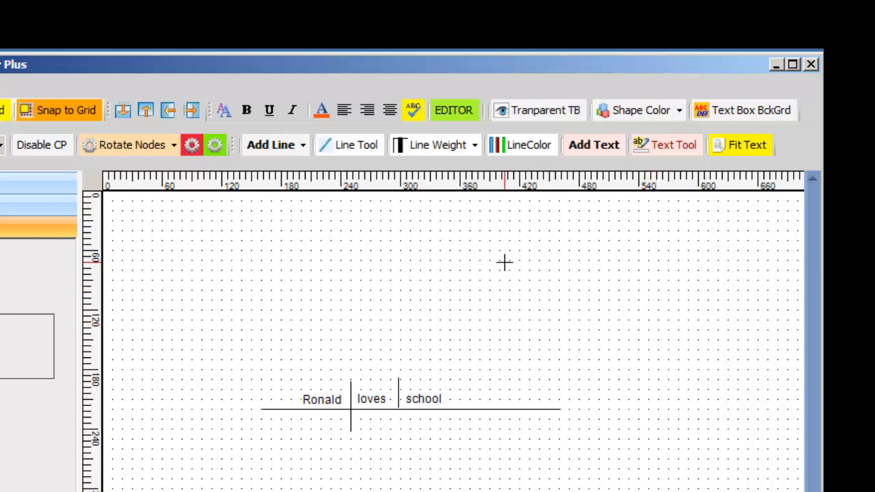
{"action": "left_click_drag", "start_coordinate": [503, 262], "coordinate": [688, 370]}
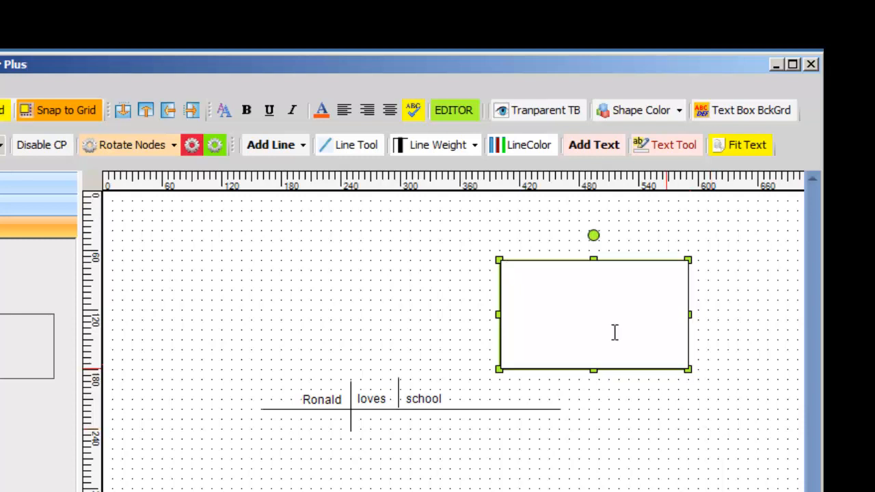
{"action": "right_click", "coordinate": [594, 309]}
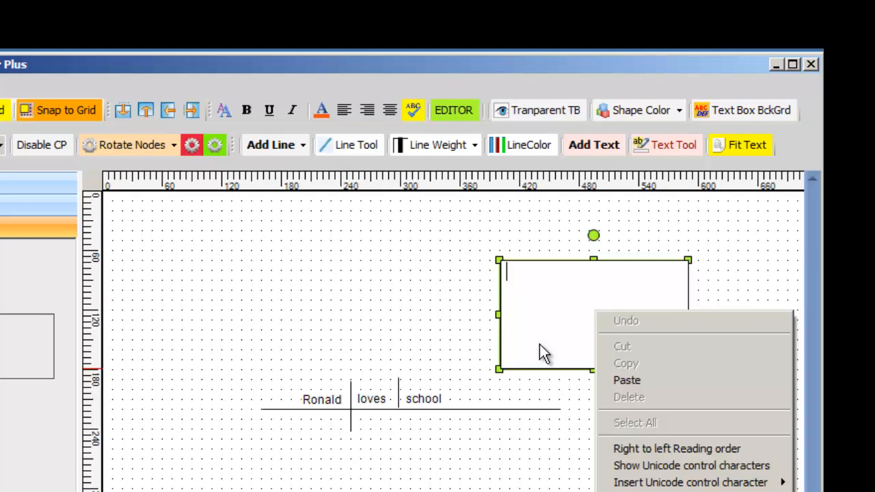
{"action": "left_click", "coordinate": [595, 248]}
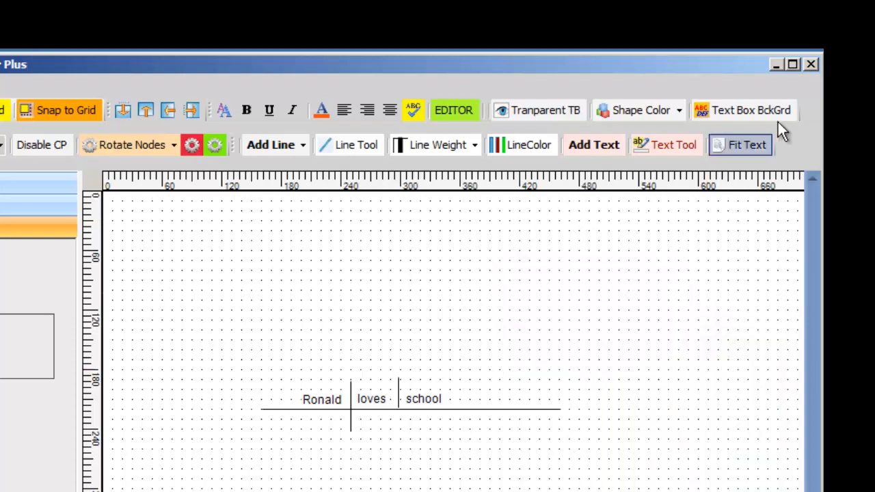
{"action": "left_click", "coordinate": [763, 147]}
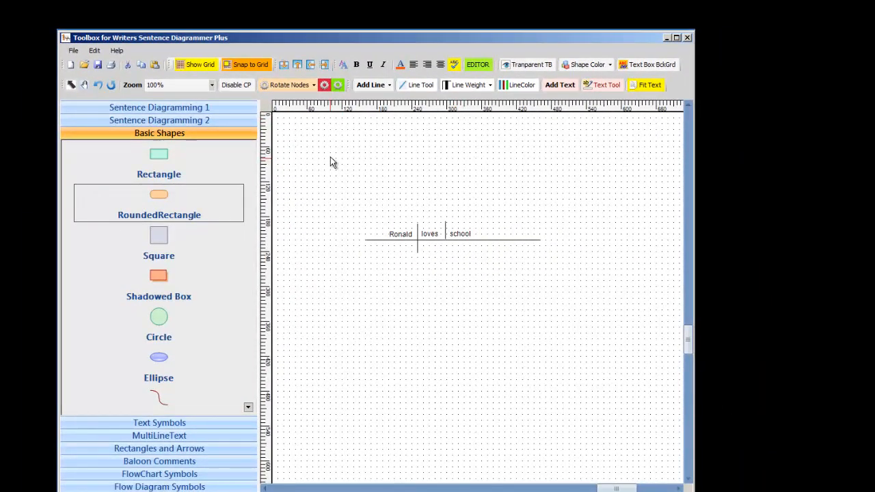
Step: Place the Horizontal Line, Subject-Verb, and Appositive symbols on the canvas above the sentence diagram
{"action": "left_click", "coordinate": [240, 107]}
{"action": "left_click_drag", "start_coordinate": [171, 146], "coordinate": [342, 142]}
{"action": "left_click_drag", "start_coordinate": [174, 183], "coordinate": [297, 194]}
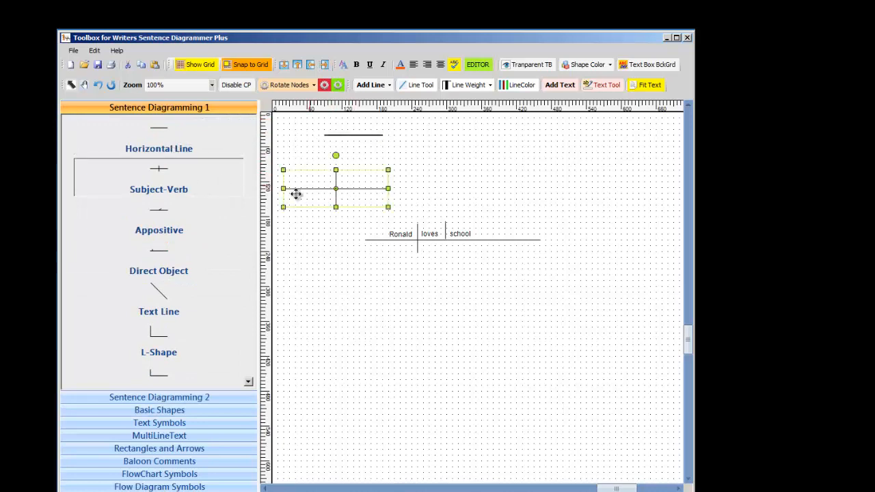
{"action": "left_click_drag", "start_coordinate": [157, 232], "coordinate": [571, 164]}
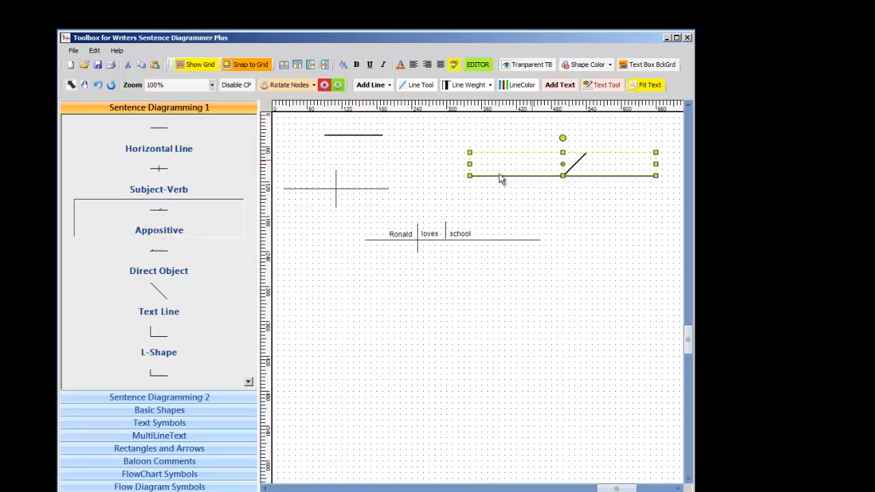
{"action": "left_click", "coordinate": [314, 302]}
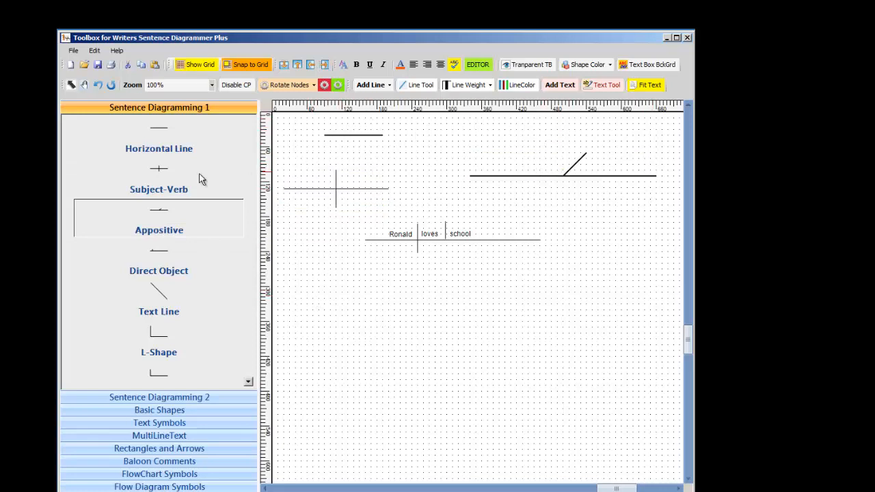
Step: Place a 2 parallel symbol below the sentence diagram and deselect it
{"action": "scroll", "coordinate": [201, 176], "scroll_direction": "down", "scroll_amount": 5}
{"action": "left_click_drag", "start_coordinate": [159, 251], "coordinate": [521, 303]}
{"action": "left_click", "coordinate": [470, 286]}
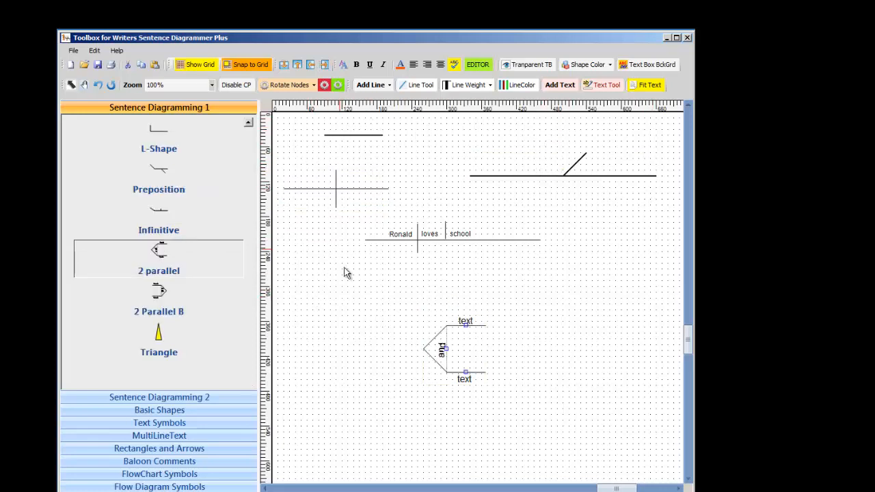